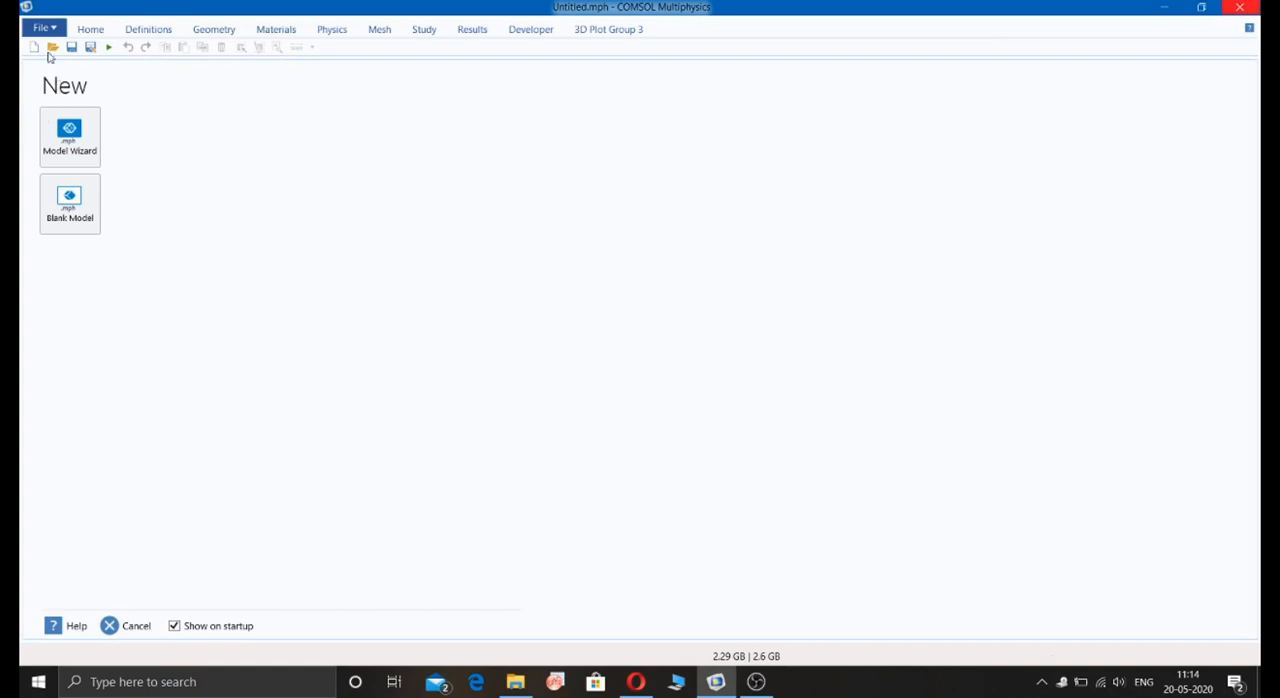
Step: Start a 3D model with the Model Wizard and add the Solid Mechanics (solid) physics interface
{"action": "left_click", "coordinate": [78, 154]}
{"action": "left_click", "coordinate": [70, 148]}
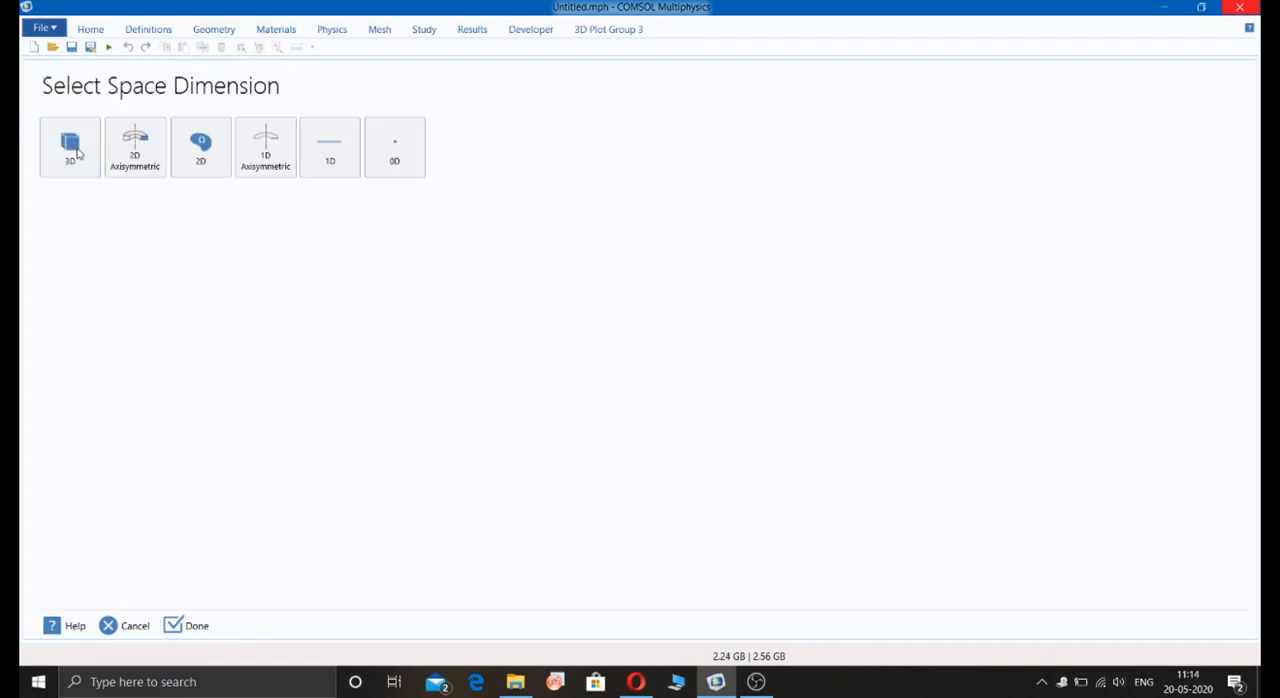
{"action": "left_click", "coordinate": [50, 148]}
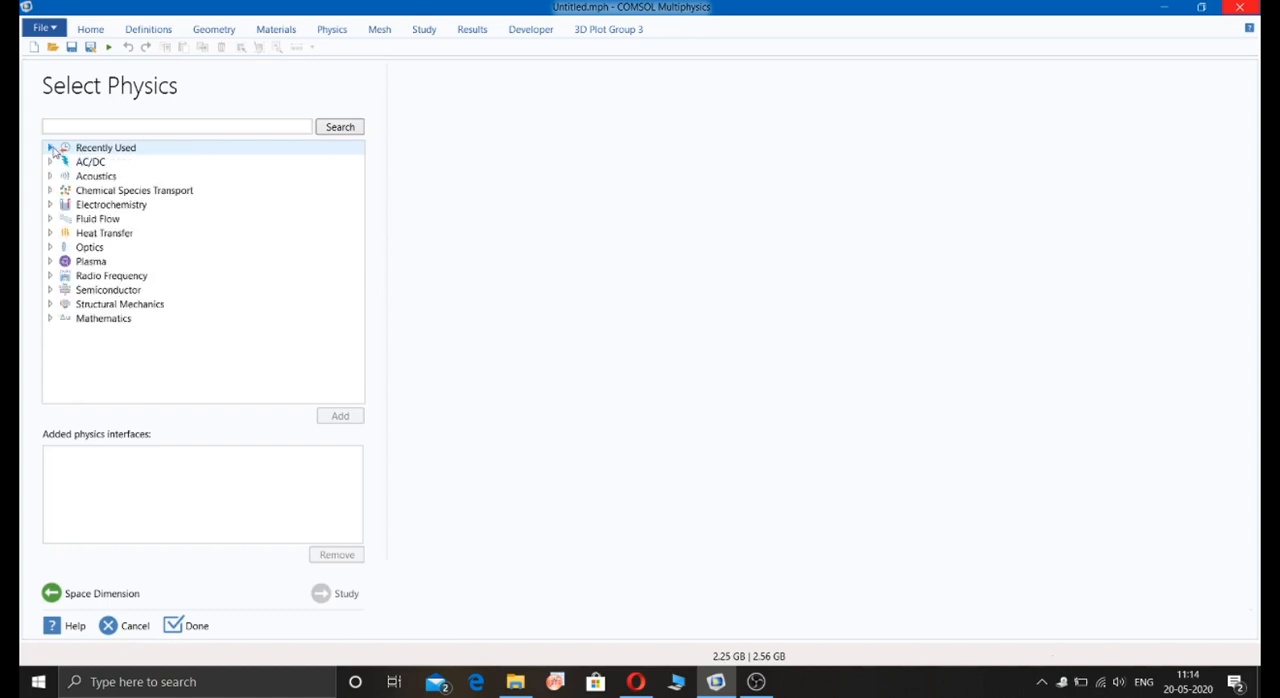
{"action": "left_click", "coordinate": [51, 305]}
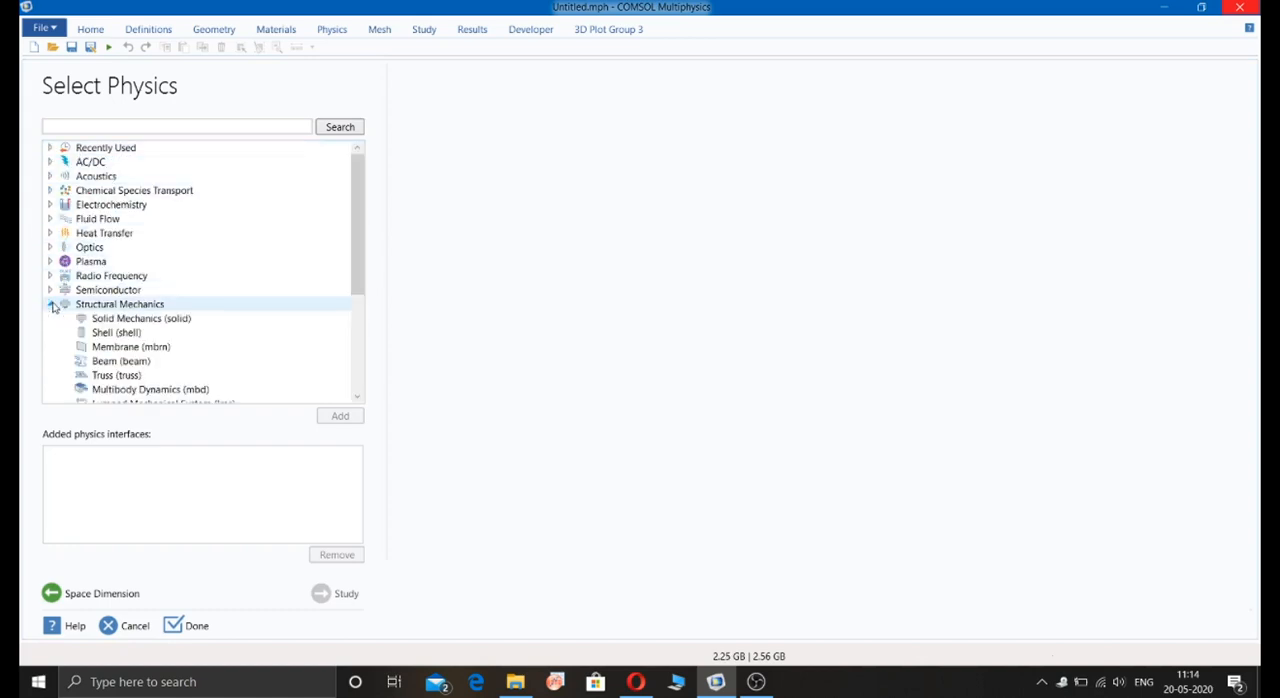
{"action": "left_click", "coordinate": [120, 318]}
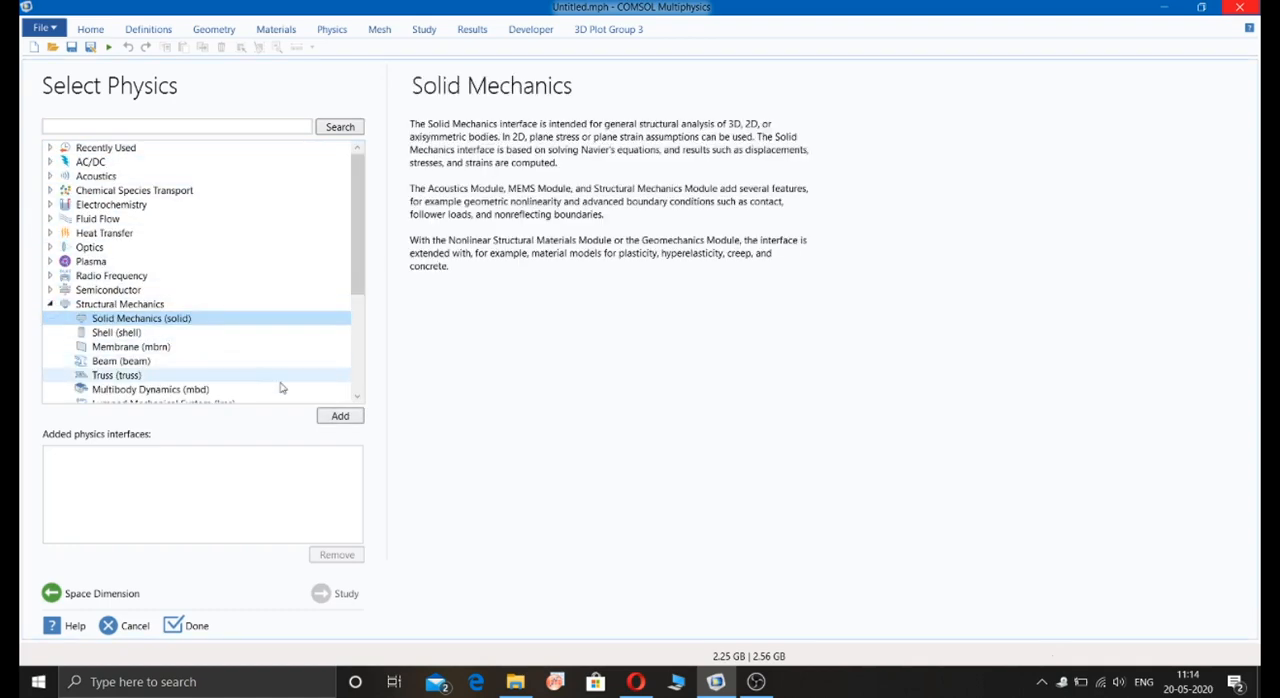
{"action": "left_click", "coordinate": [338, 416]}
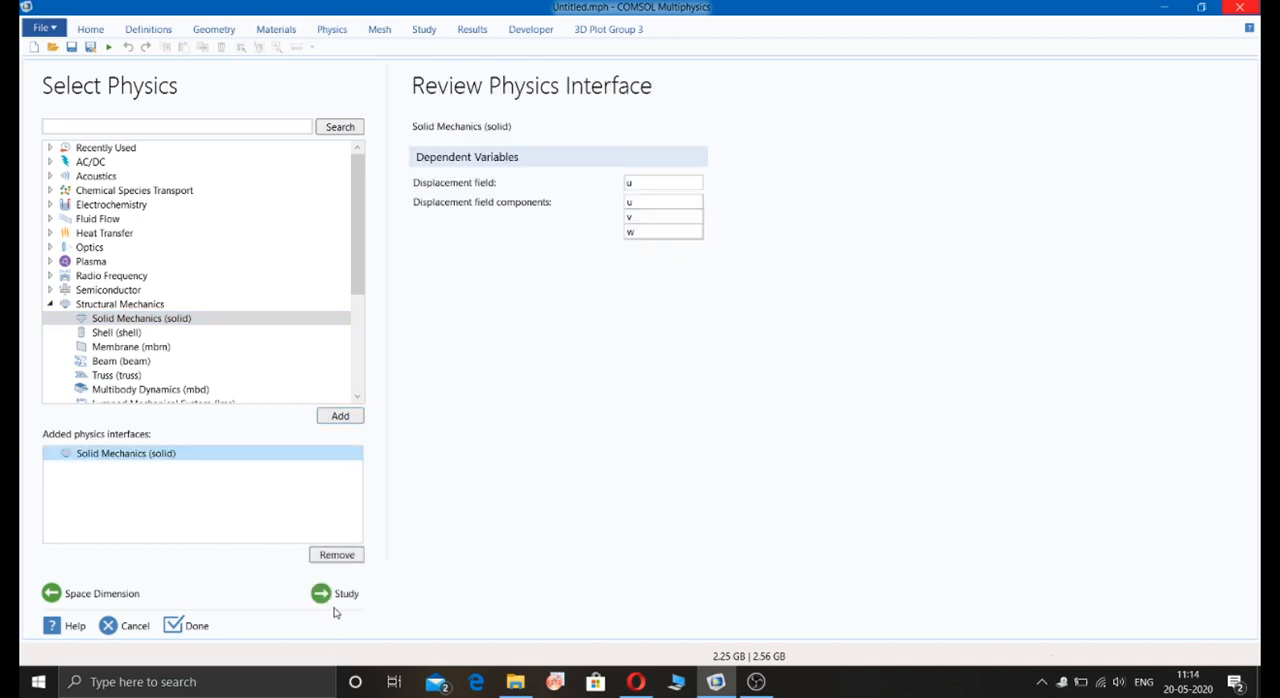
Step: Choose a Stationary study and finish the model setup without saving the changes to the previous Untitled.mph
{"action": "left_click", "coordinate": [337, 599]}
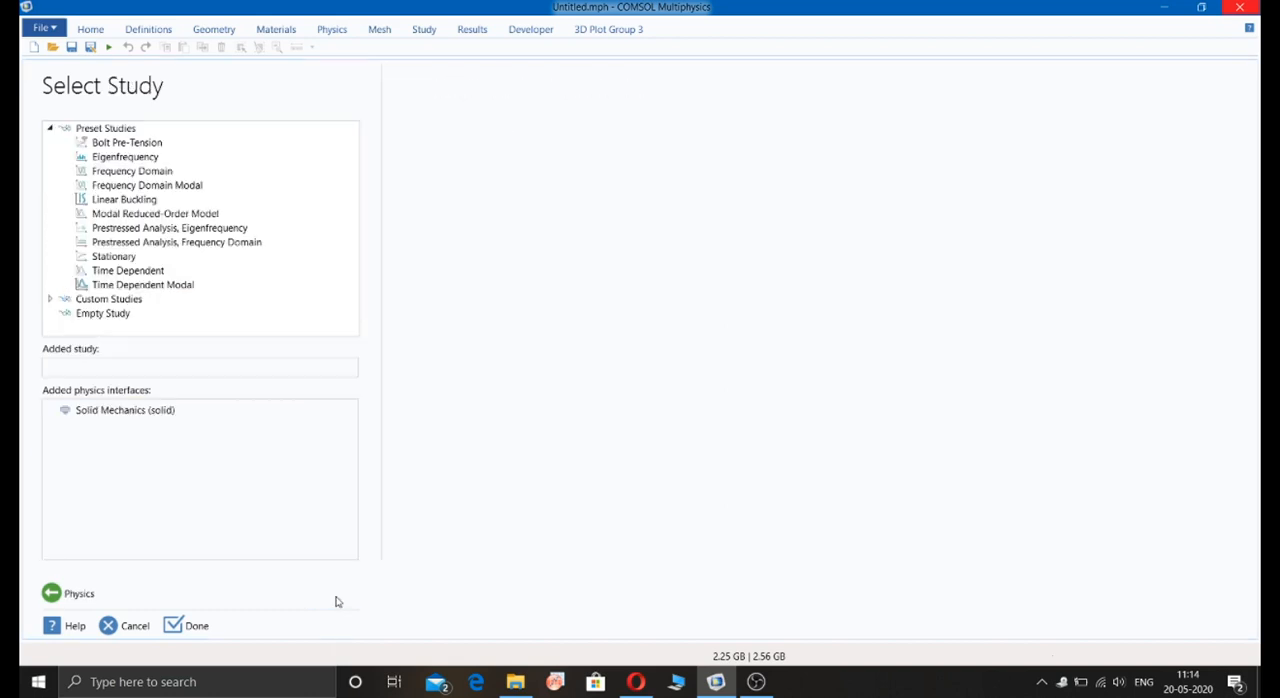
{"action": "left_click", "coordinate": [150, 257]}
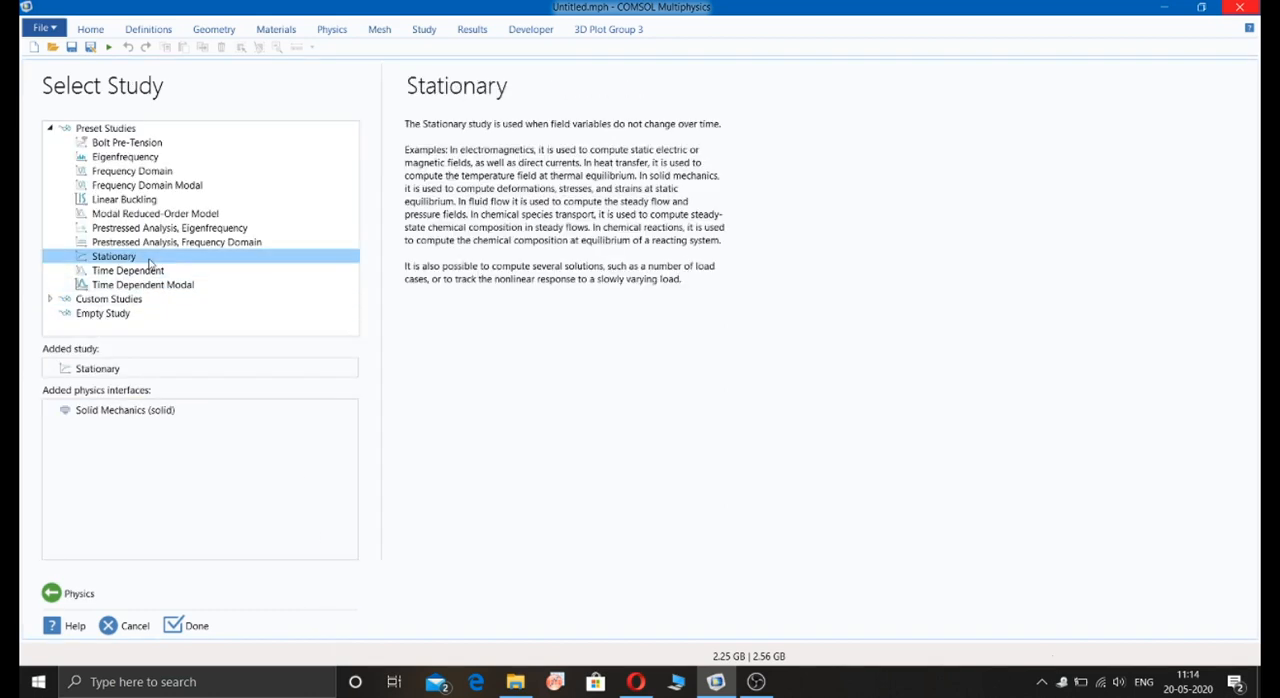
{"action": "left_click", "coordinate": [190, 625]}
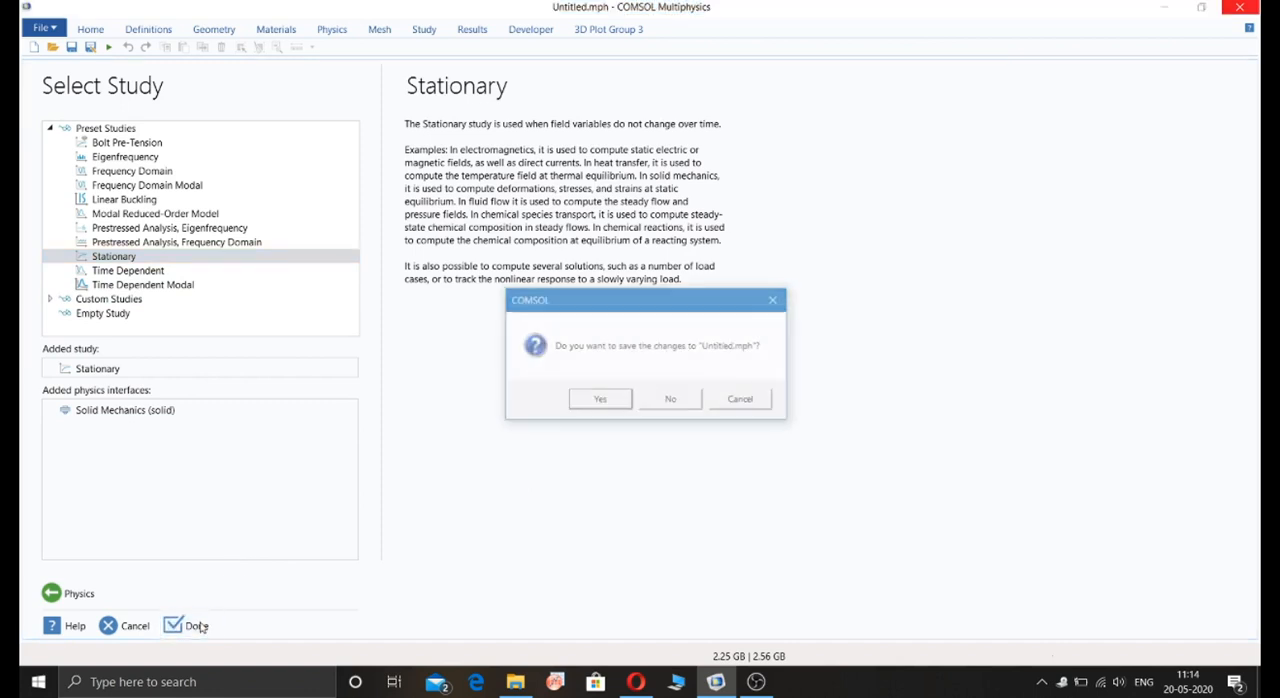
{"action": "left_click", "coordinate": [671, 400]}
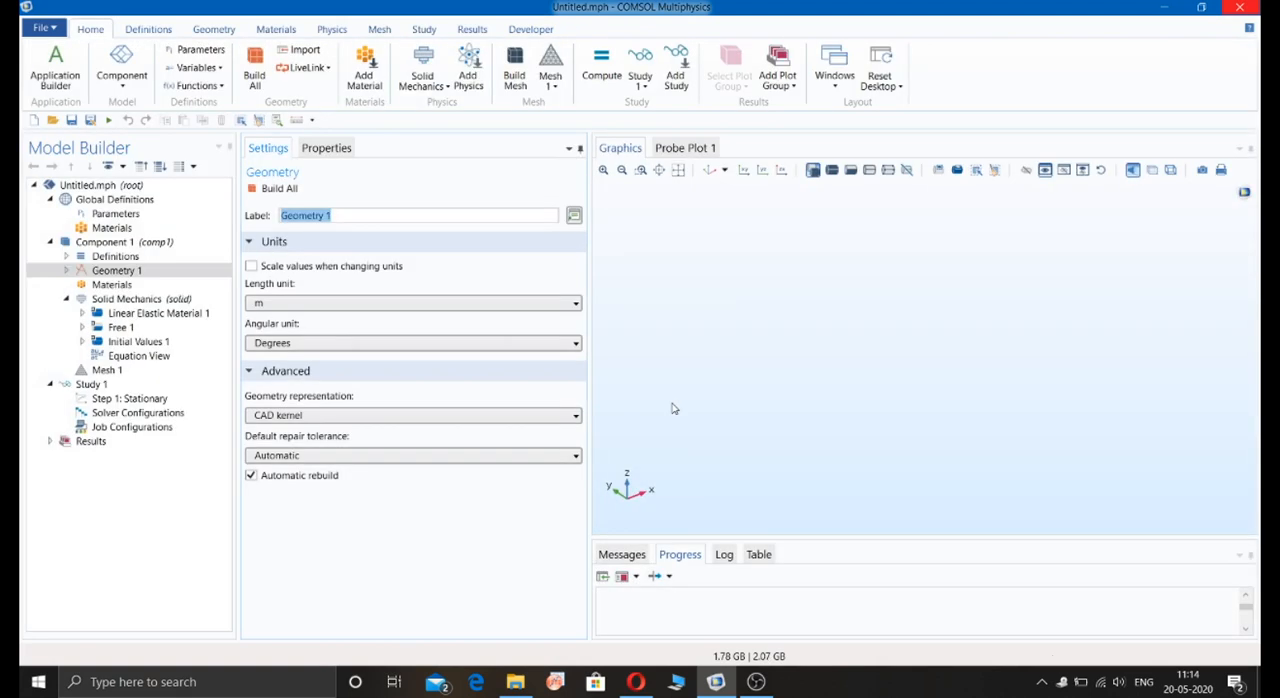
Step: Add a solid cylinder to Geometry 1 with radius 20E-3 m and height 70E-3 m, and build it
{"action": "left_click", "coordinate": [155, 275]}
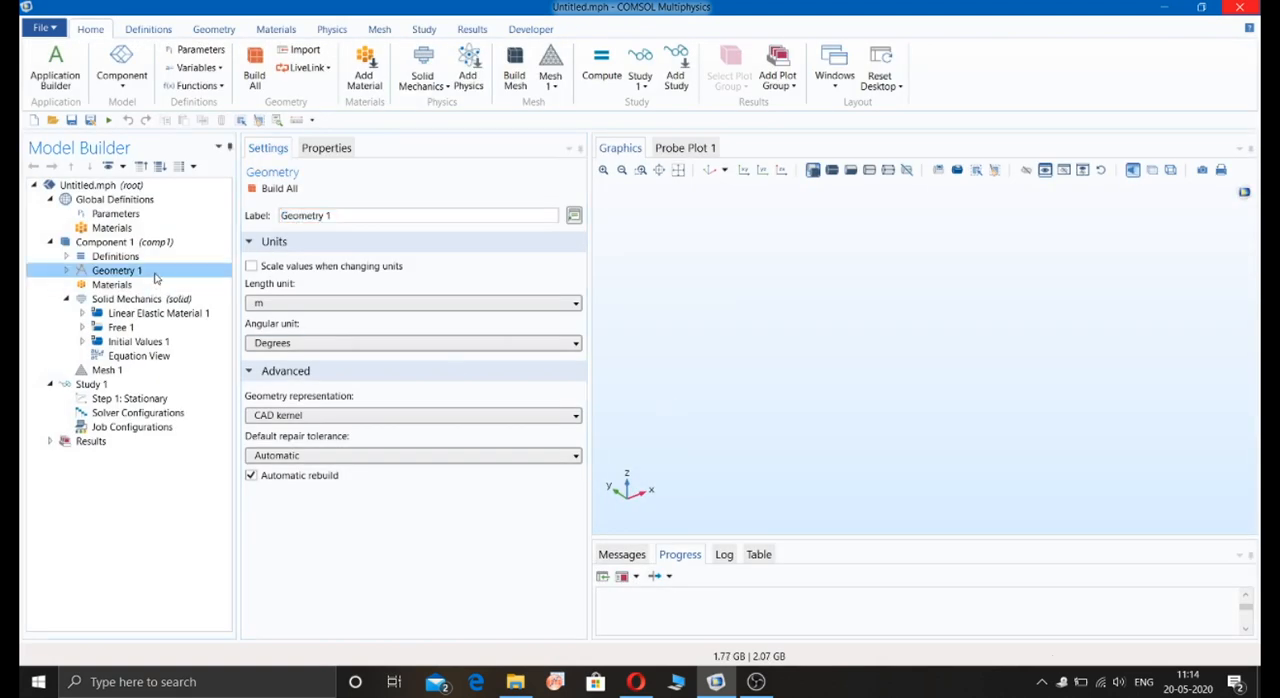
{"action": "right_click", "coordinate": [155, 278]}
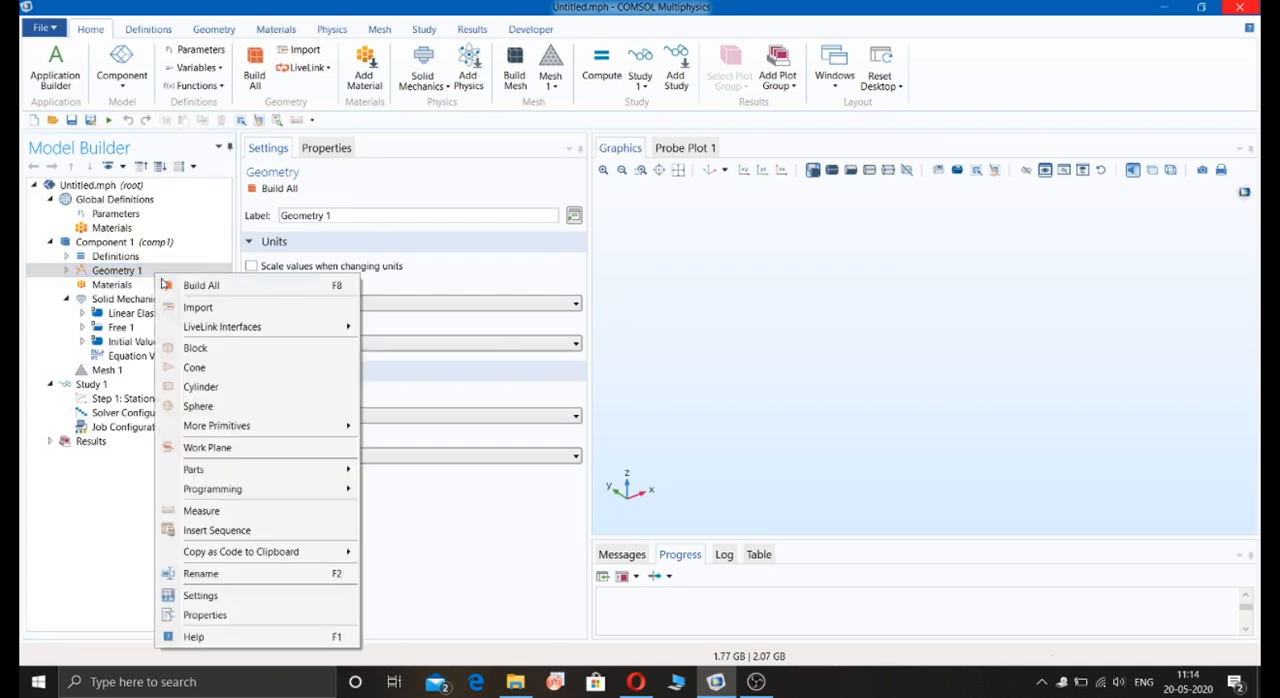
{"action": "left_click", "coordinate": [211, 387]}
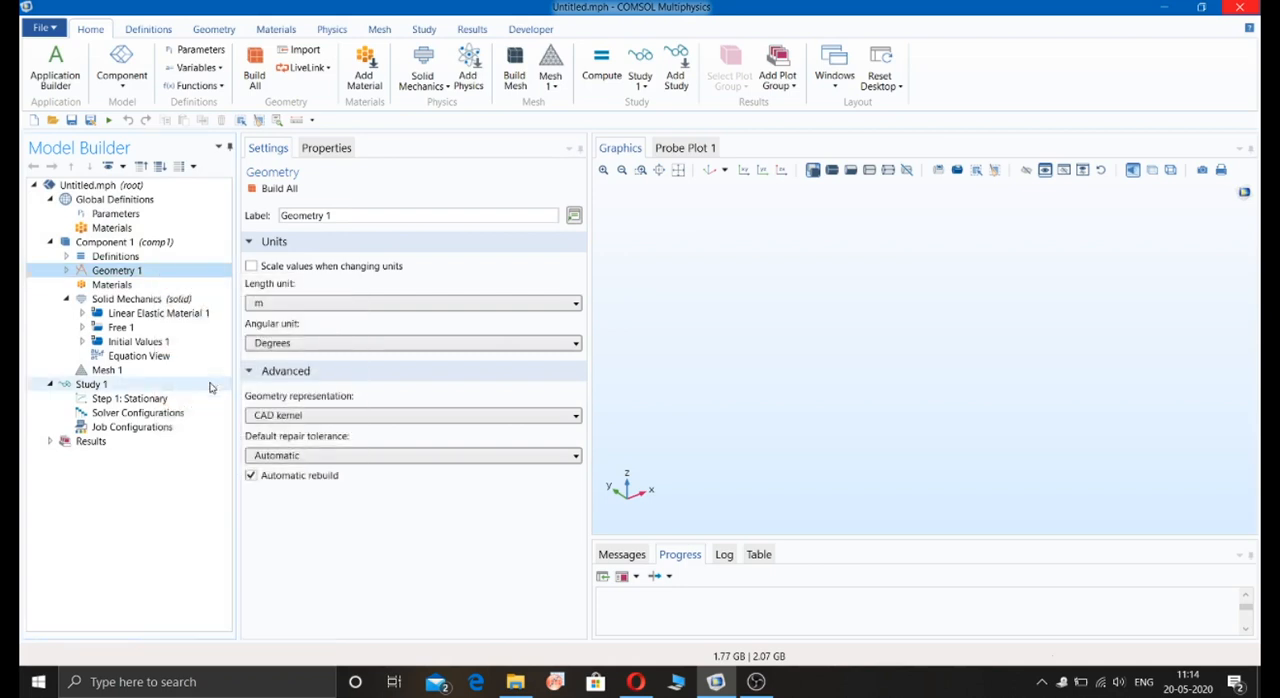
{"action": "left_click", "coordinate": [301, 321]}
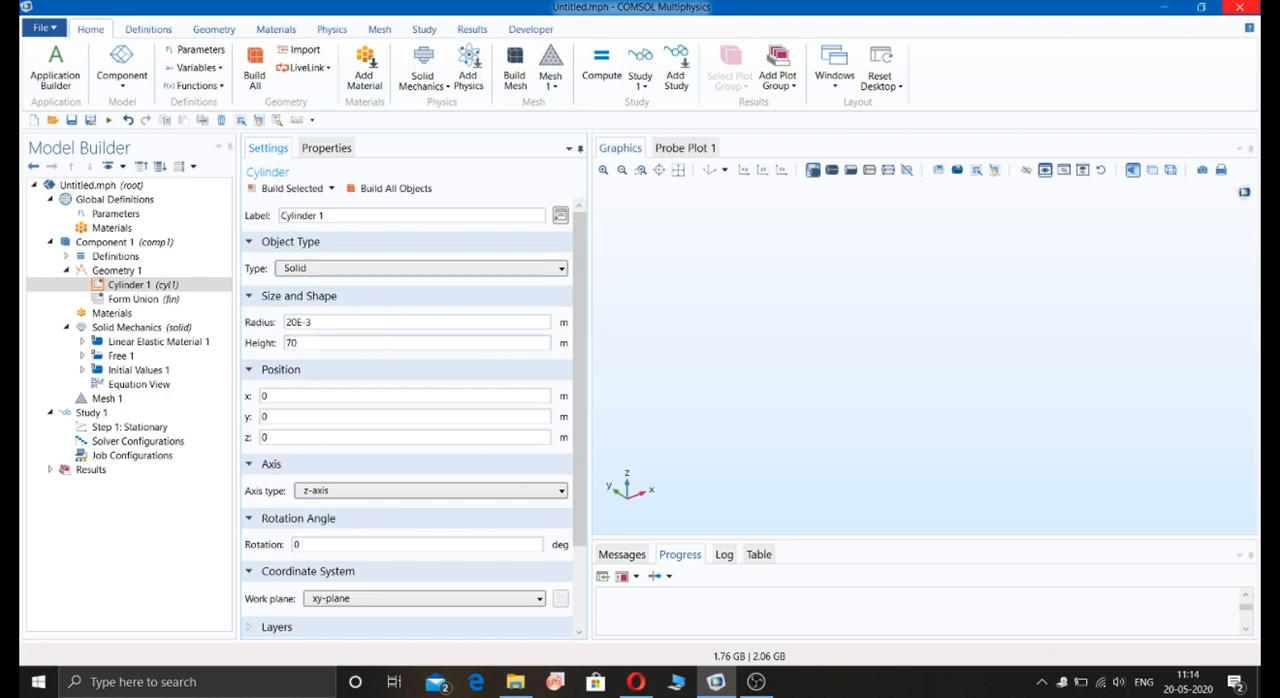
{"action": "left_click", "coordinate": [287, 190]}
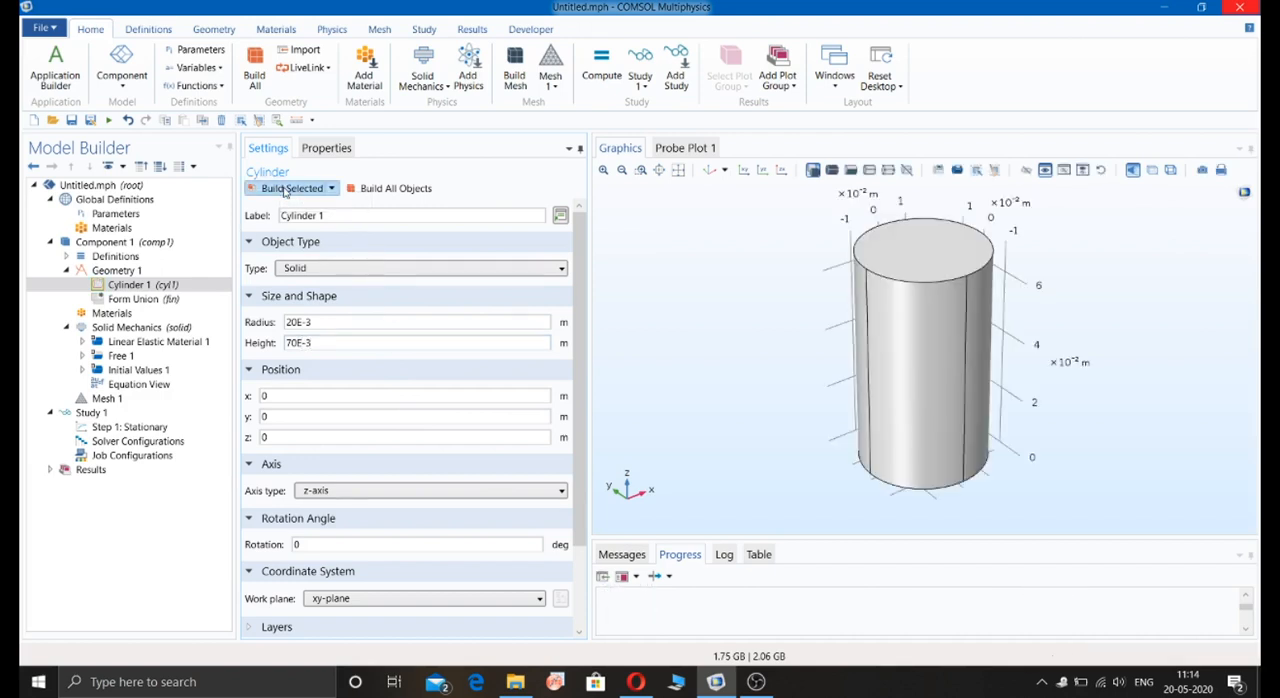
Step: Add a Fillet feature and select the four circular edge segments around the cylinder's end face at z = 70E-3 m
{"action": "left_click_drag", "start_coordinate": [753, 369], "coordinate": [735, 200]}
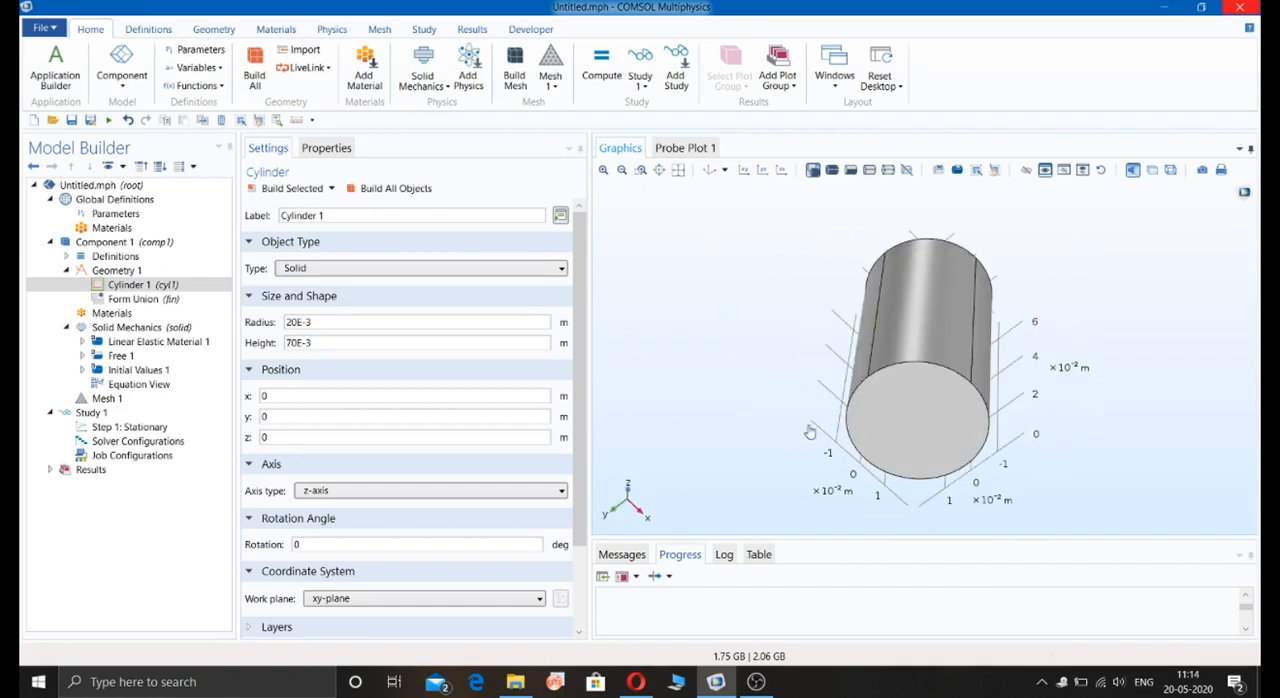
{"action": "left_click_drag", "start_coordinate": [734, 410], "coordinate": [626, 282]}
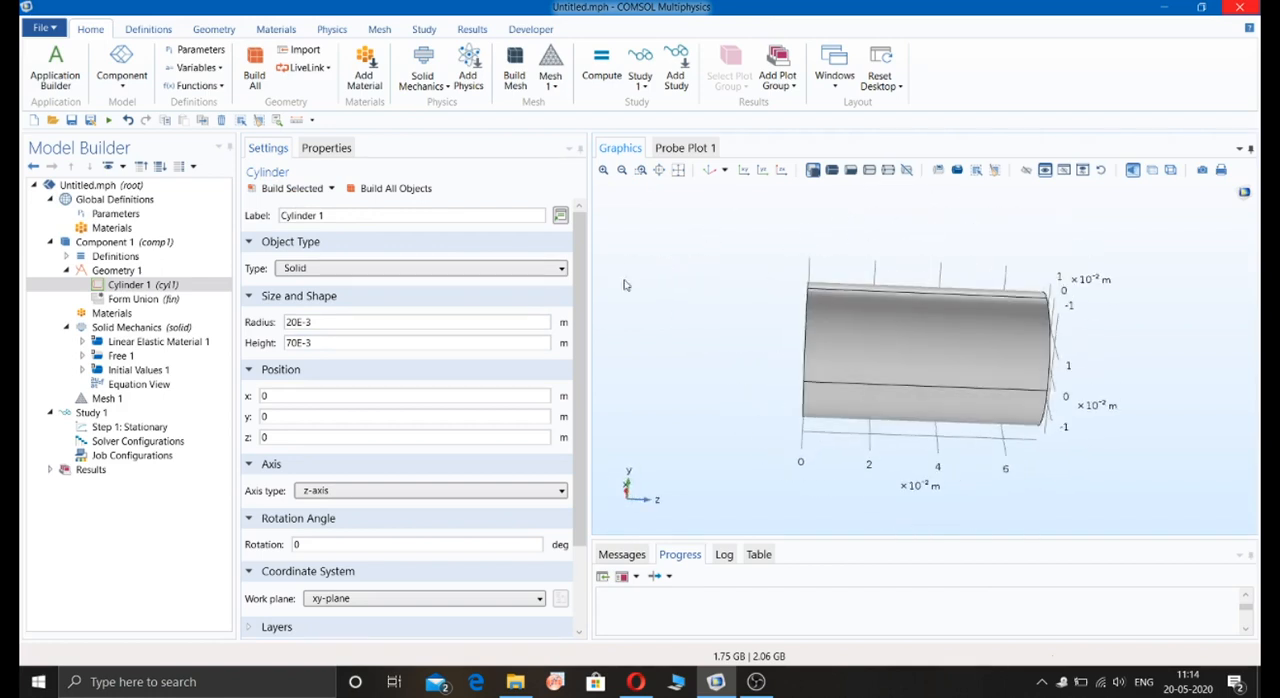
{"action": "left_click", "coordinate": [148, 29]}
{"action": "left_click", "coordinate": [214, 29]}
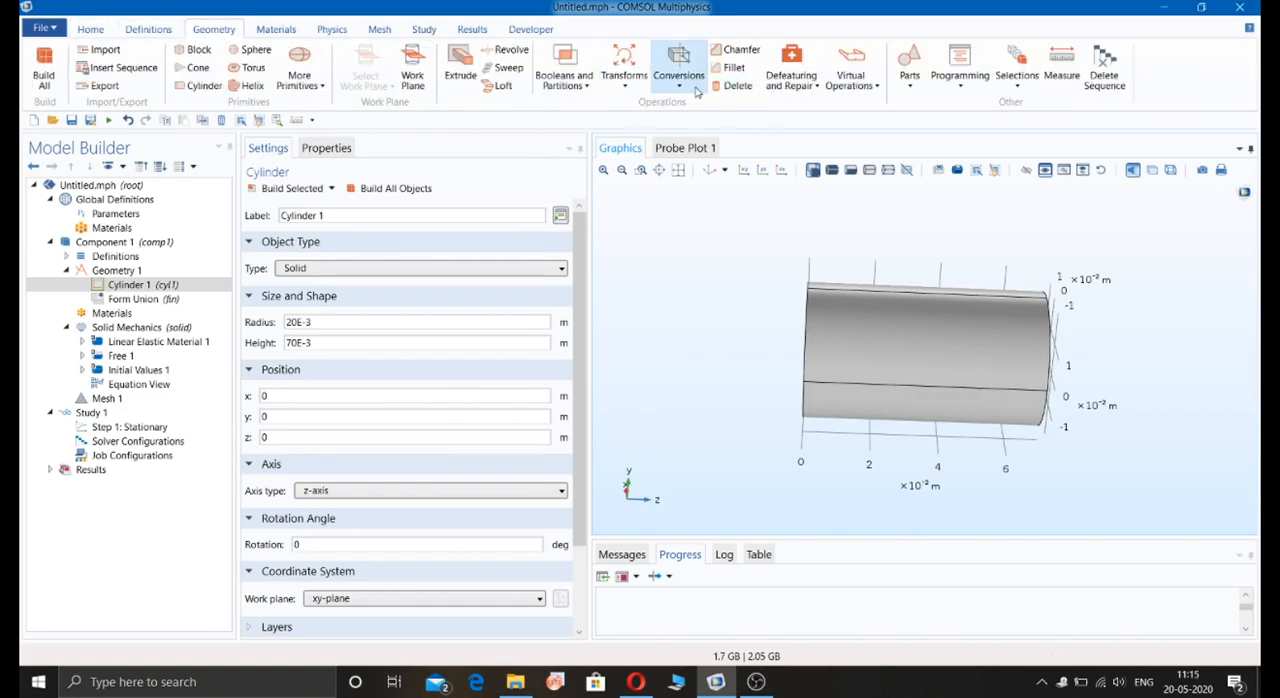
{"action": "left_click", "coordinate": [728, 68]}
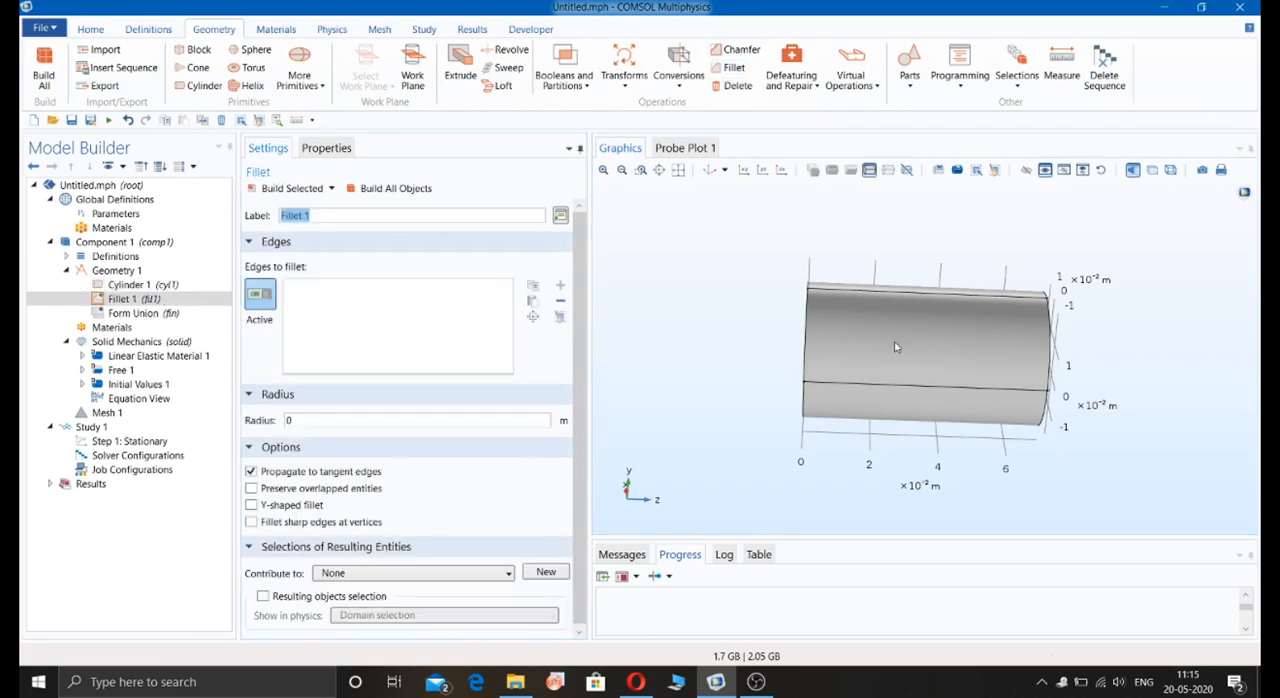
{"action": "left_click_drag", "start_coordinate": [1000, 487], "coordinate": [921, 485]}
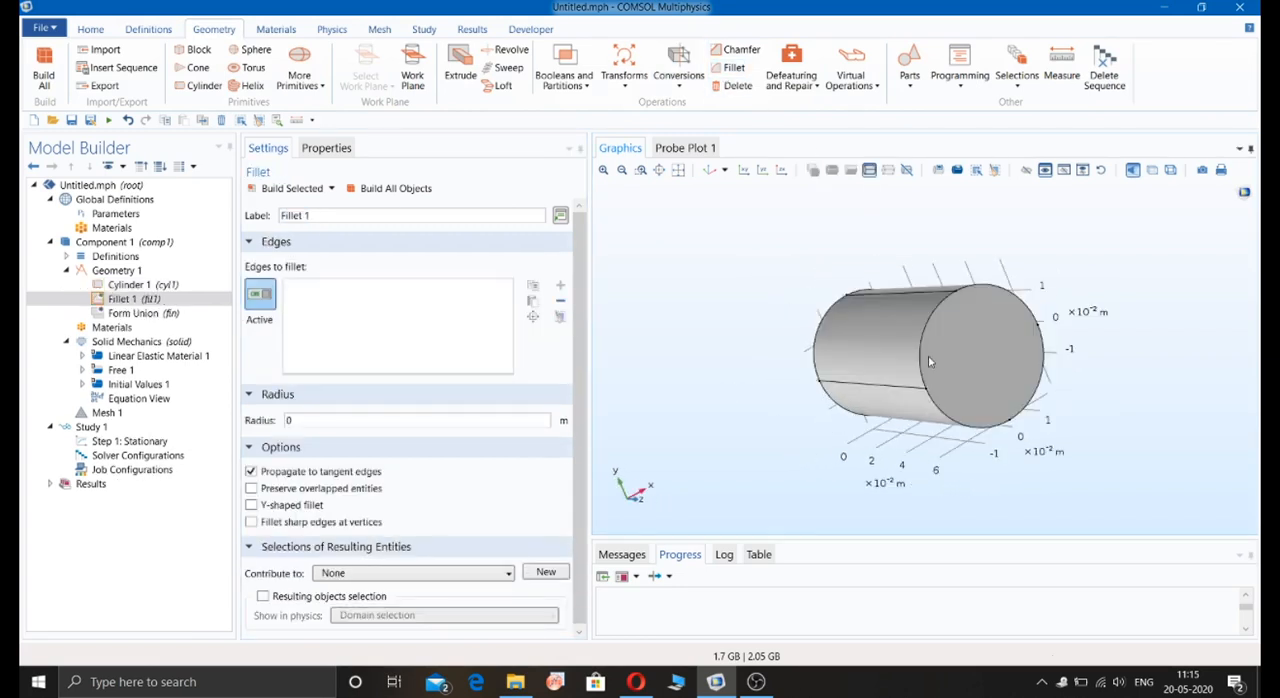
{"action": "left_click", "coordinate": [924, 362]}
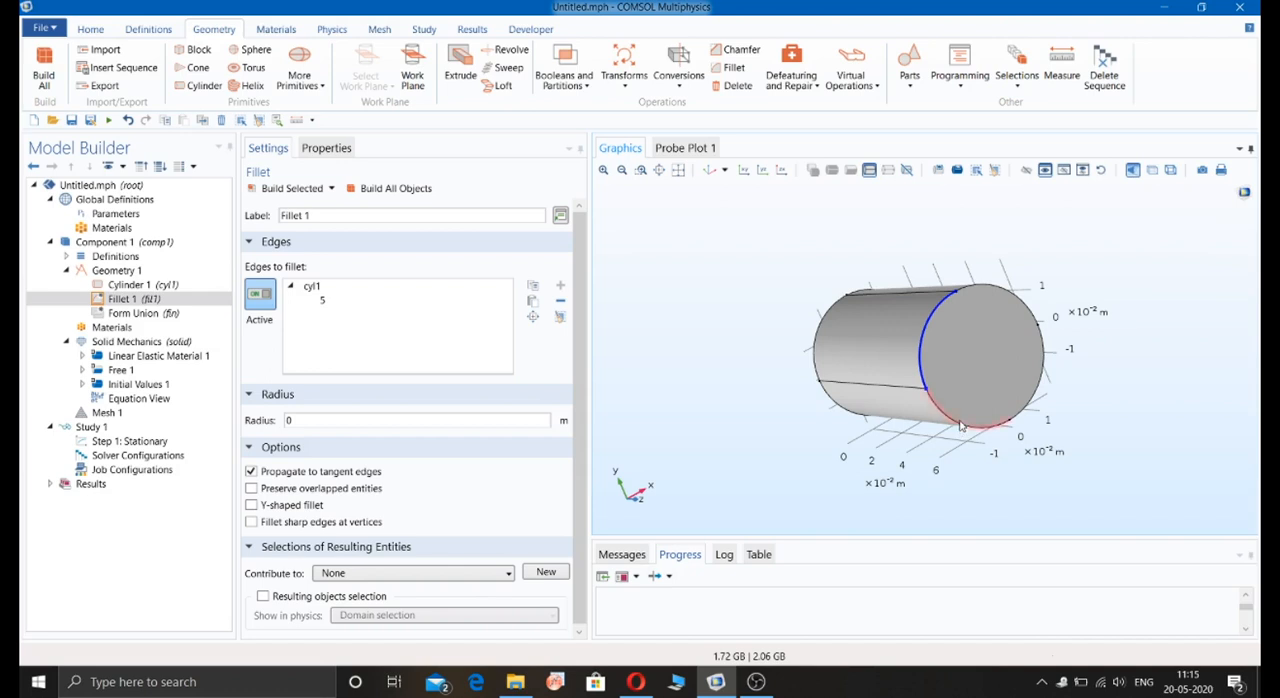
{"action": "left_click", "coordinate": [990, 422]}
{"action": "left_click", "coordinate": [1040, 390]}
{"action": "left_click_drag", "start_coordinate": [1040, 392], "coordinate": [970, 358]}
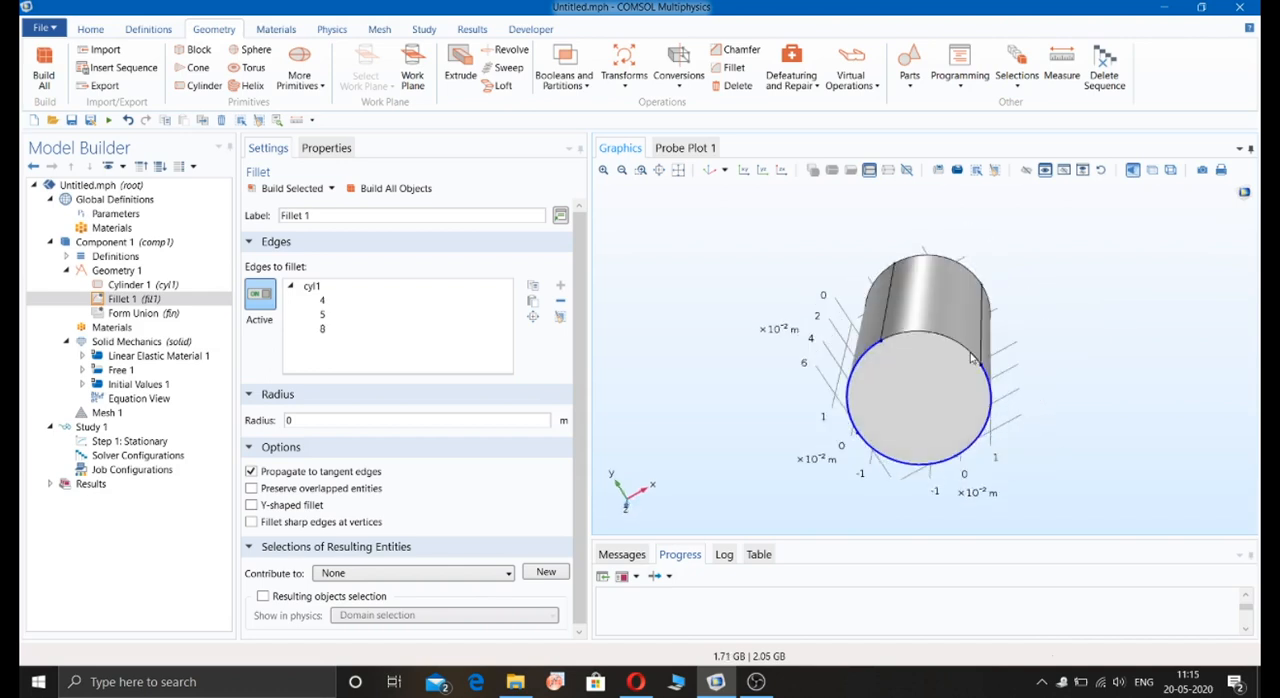
{"action": "left_click", "coordinate": [972, 358]}
{"action": "left_click_drag", "start_coordinate": [932, 408], "coordinate": [1040, 390]}
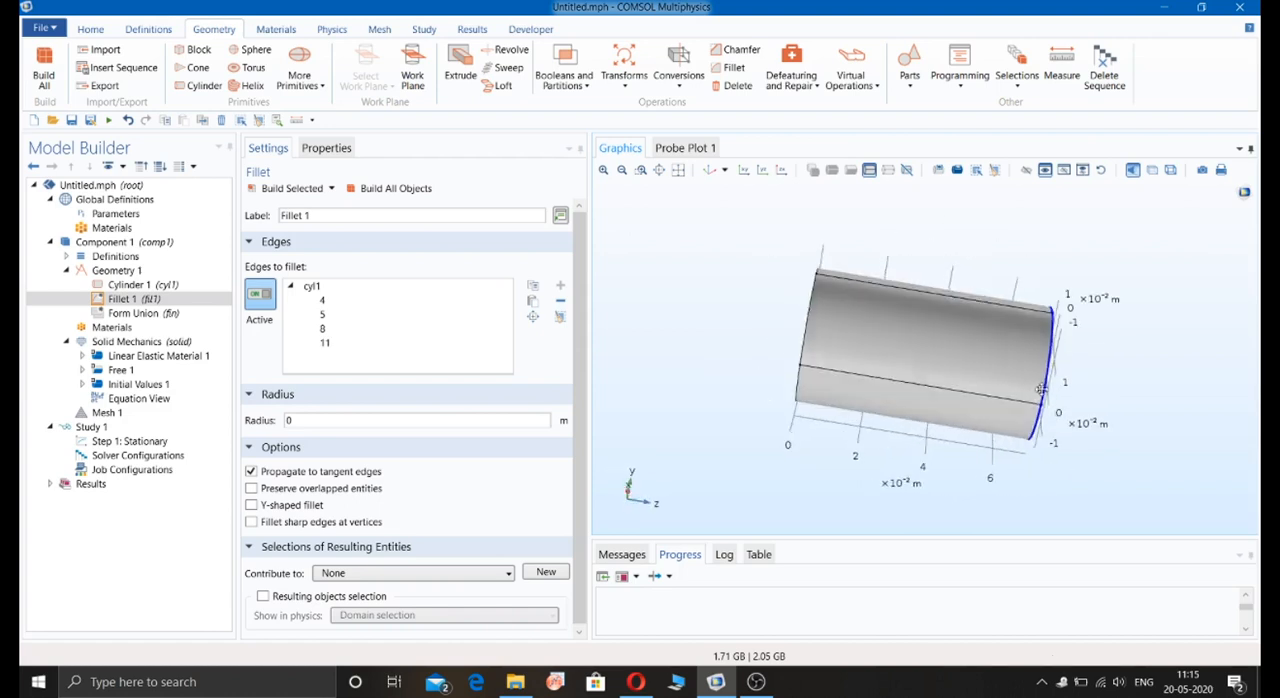
Step: Set the fillet radius to 5E-3 m and build the fillet
{"action": "left_click", "coordinate": [362, 422]}
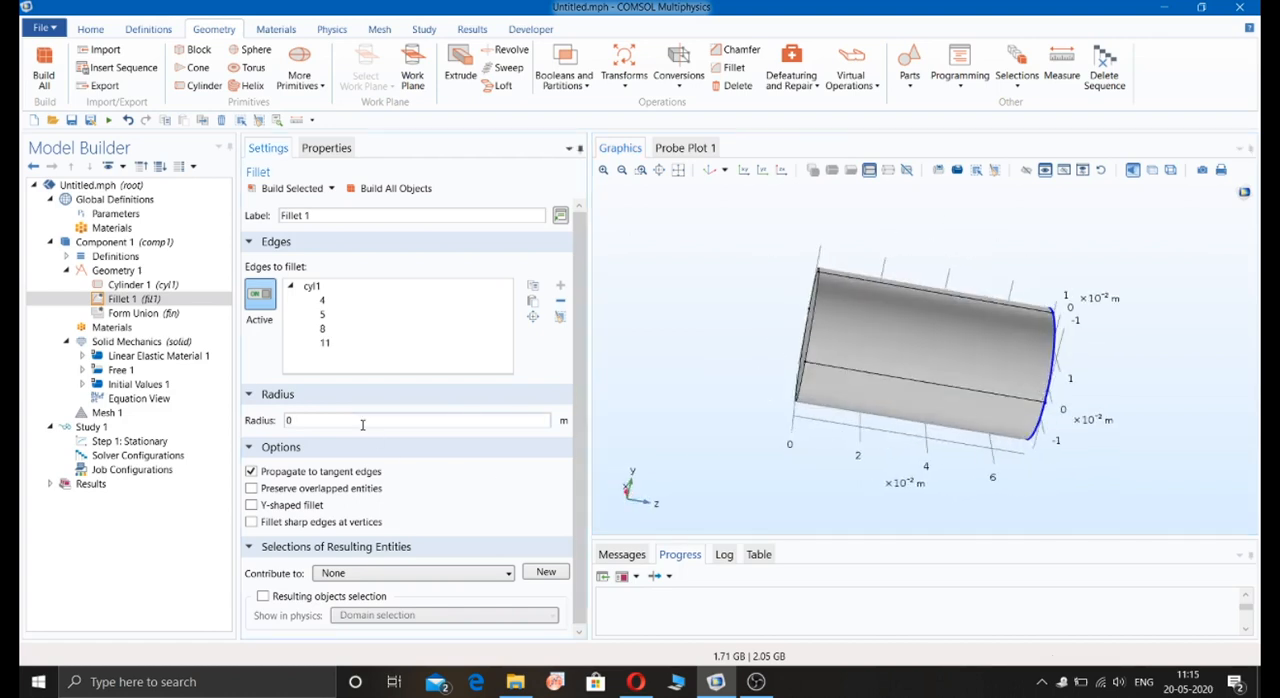
{"action": "type", "text": "5E-3"}
{"action": "left_click", "coordinate": [292, 188]}
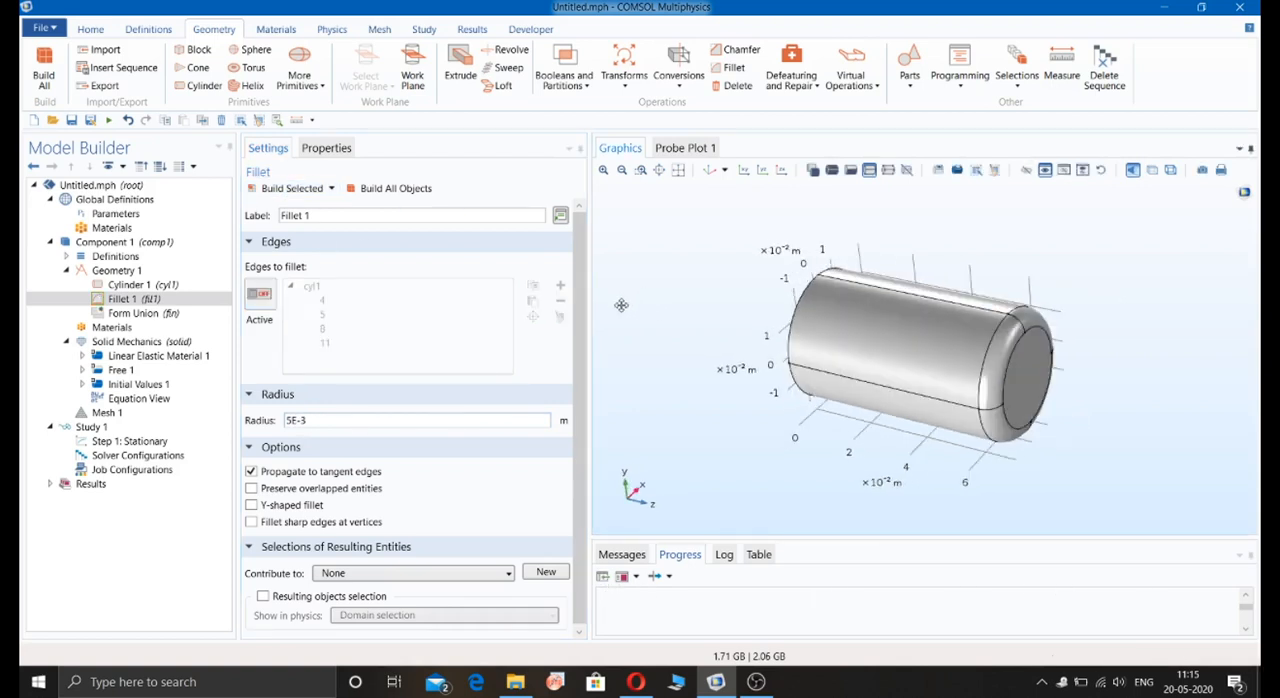
Step: Add a second solid cylinder to Geometry 1 with radius 15E-3 m and height 35E-3 m
{"action": "left_click", "coordinate": [158, 270]}
{"action": "right_click", "coordinate": [158, 268]}
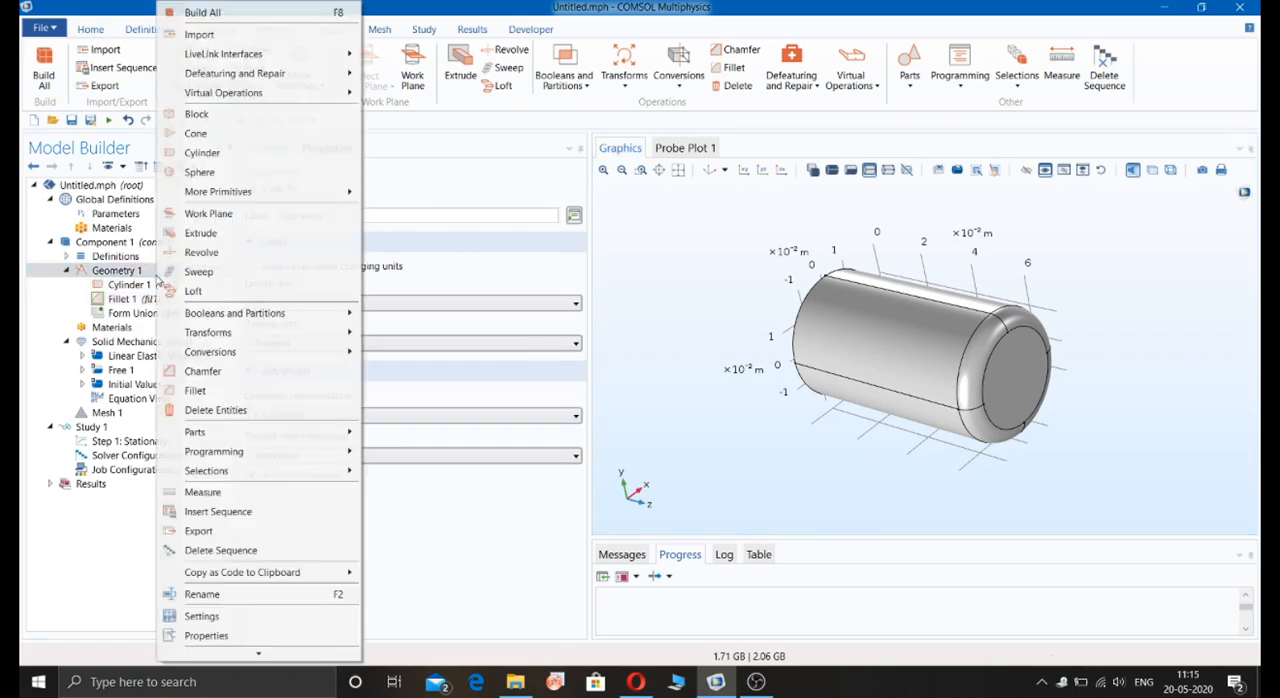
{"action": "left_click", "coordinate": [200, 152]}
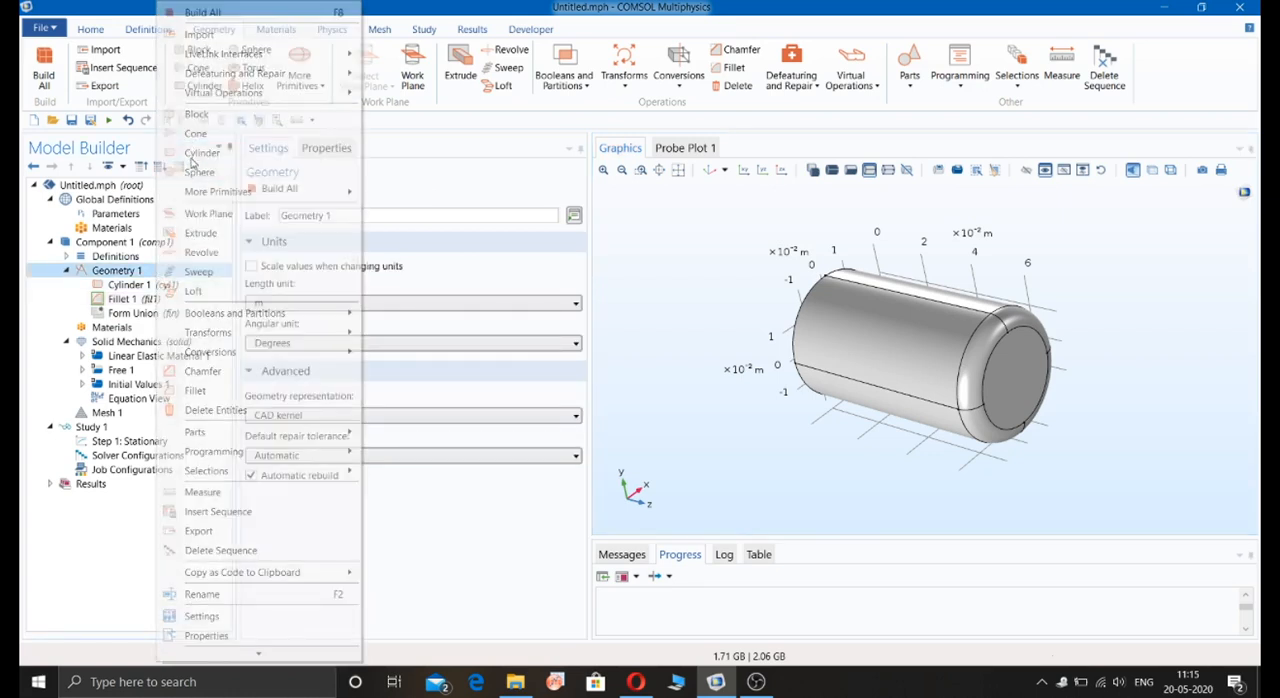
{"action": "left_click", "coordinate": [325, 320]}
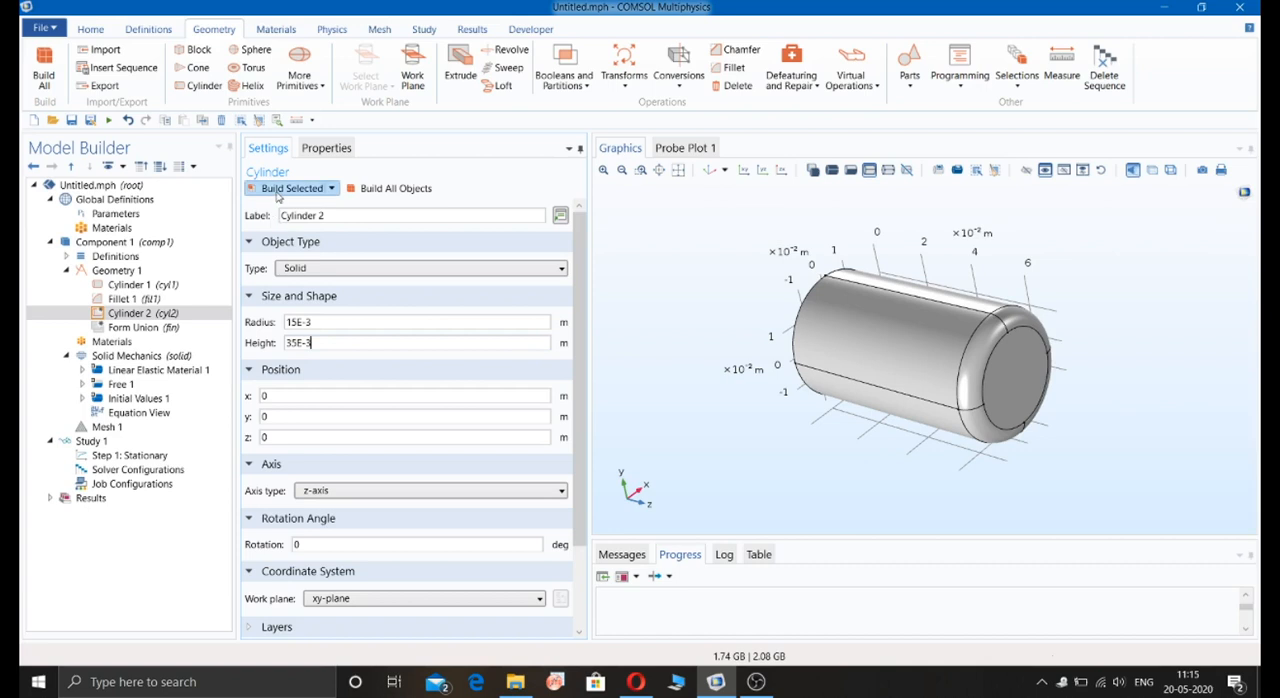
Step: Set the second cylinder's z position to 70E-3 m and rebuild it at the filleted end of the first
{"action": "left_click_drag", "start_coordinate": [813, 377], "coordinate": [878, 402]}
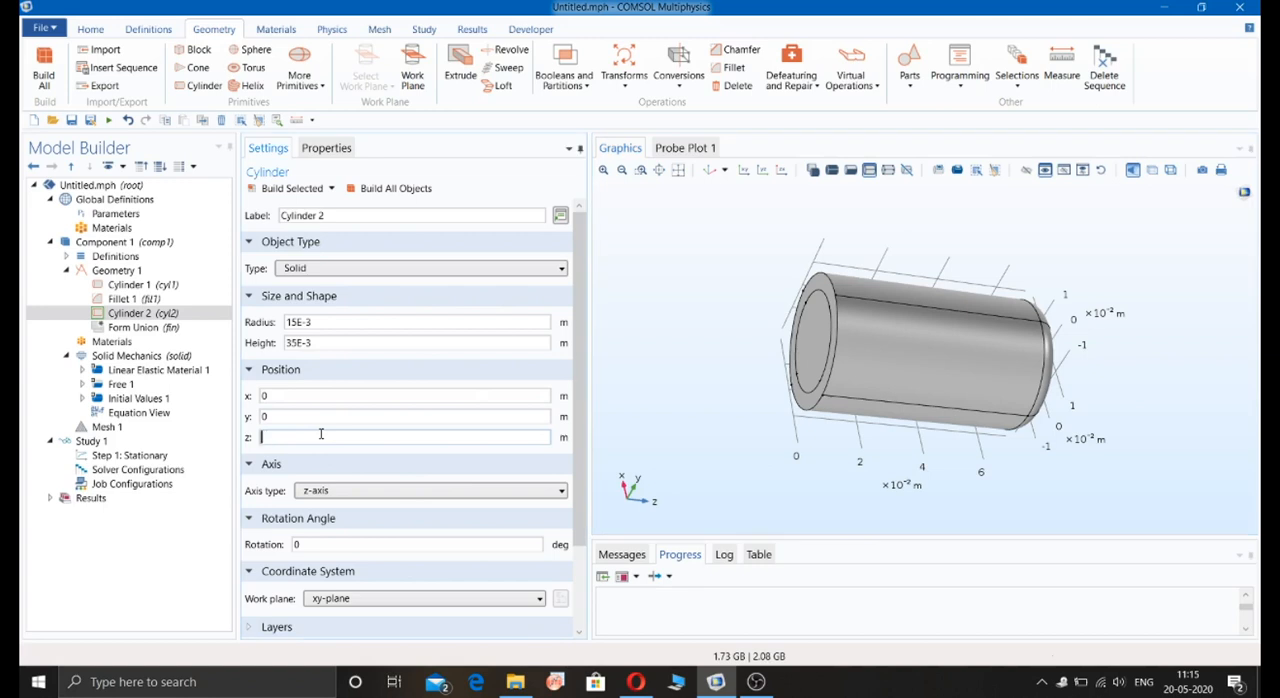
{"action": "type", "text": "70E-3"}
{"action": "left_click", "coordinate": [292, 188]}
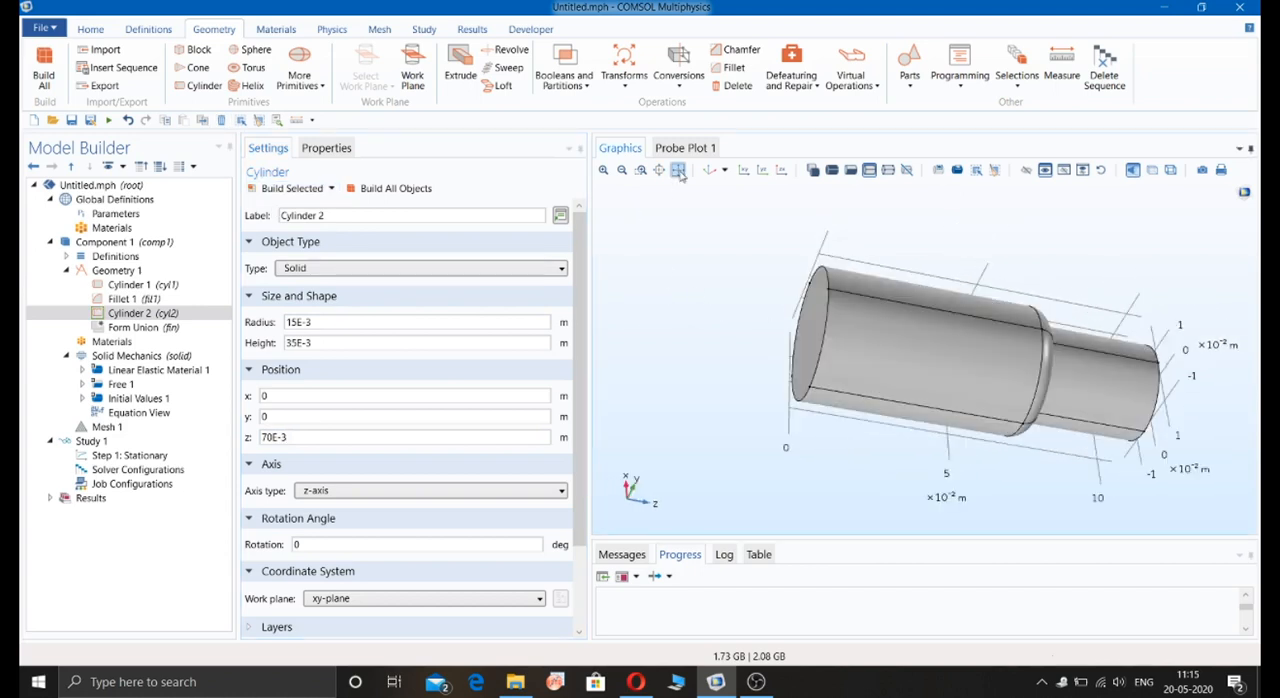
{"action": "left_click", "coordinate": [679, 173]}
{"action": "left_click_drag", "start_coordinate": [729, 271], "coordinate": [665, 281]}
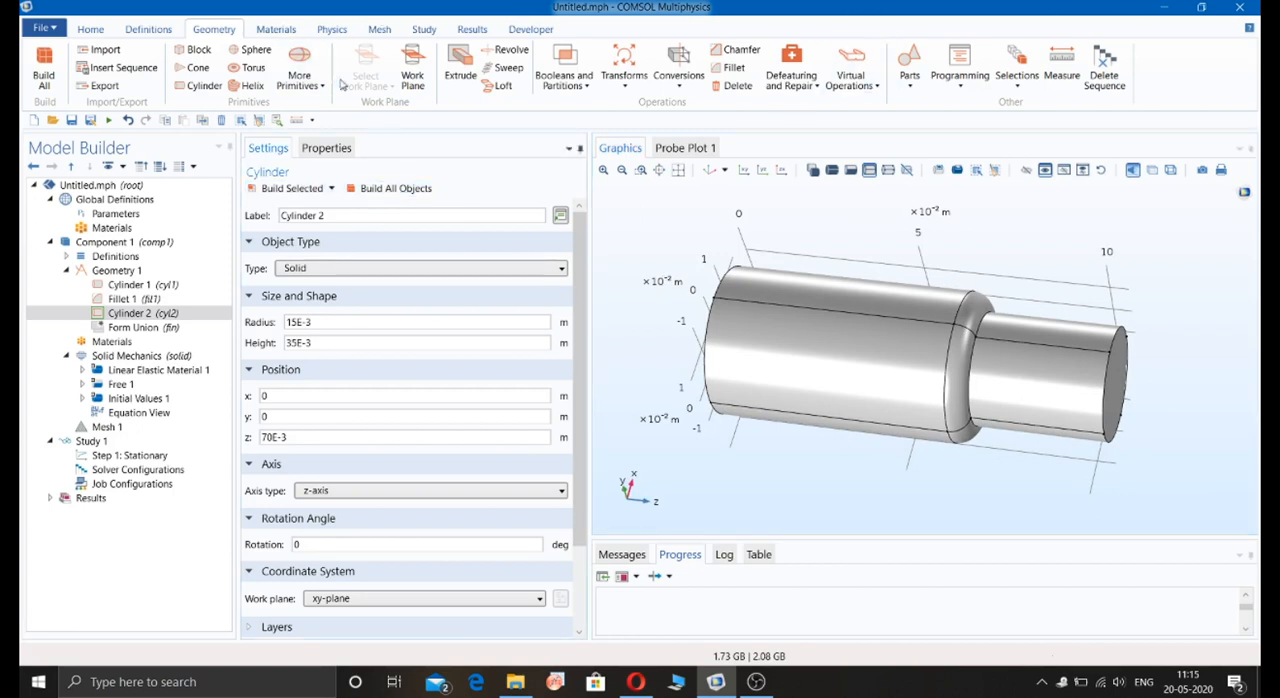
Step: Mirror the filleted cylinder and the smaller cylinder about the plane at z = 70E-3 m, keeping the input objects, and build the result
{"action": "left_click", "coordinate": [582, 82]}
{"action": "left_click", "coordinate": [643, 80]}
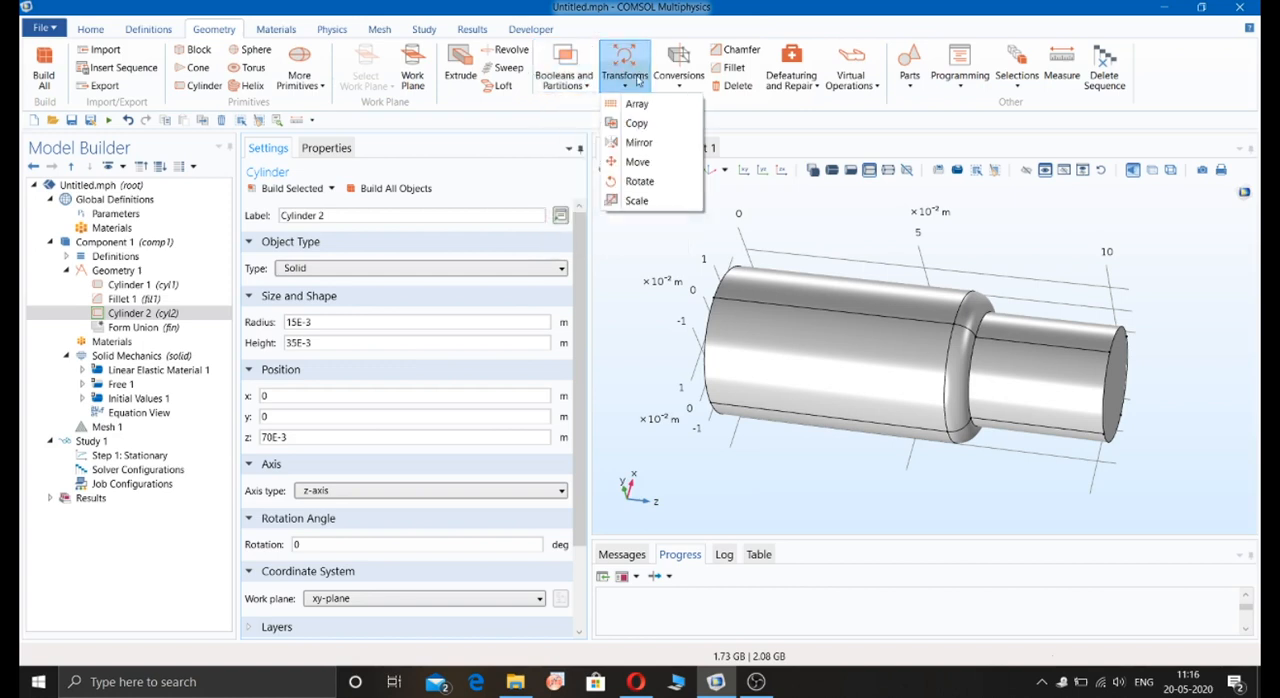
{"action": "left_click", "coordinate": [636, 142]}
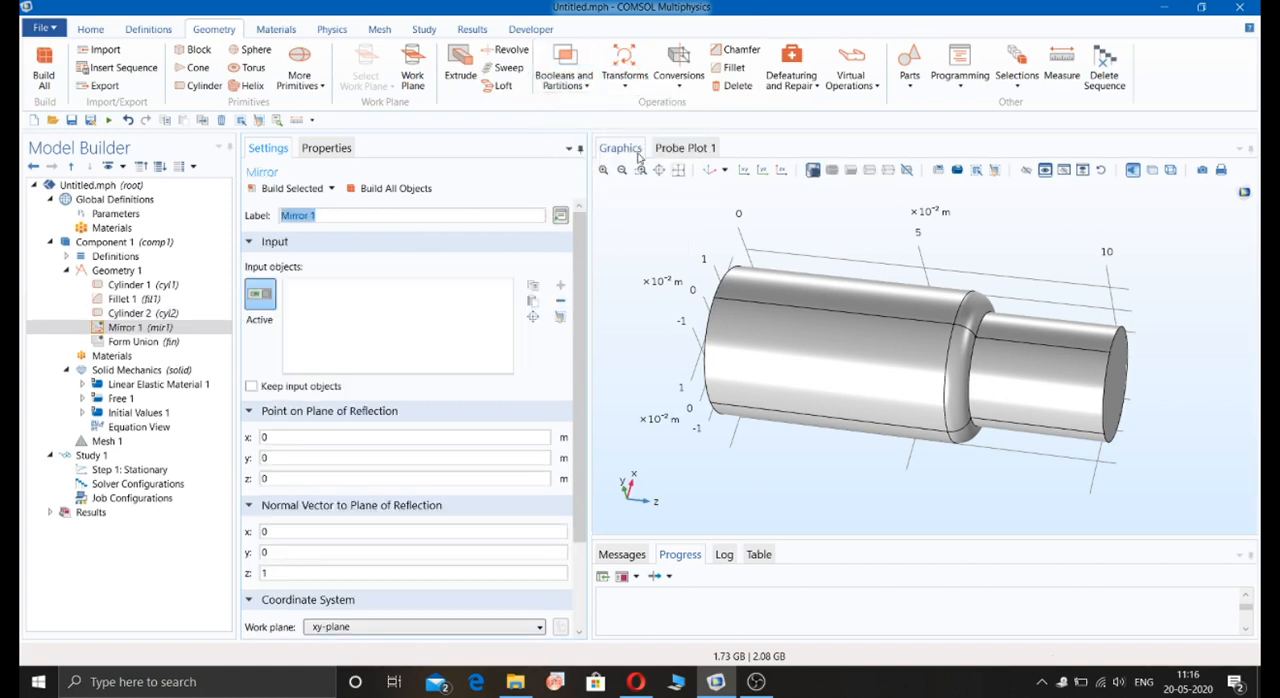
{"action": "left_click", "coordinate": [251, 386]}
{"action": "left_click", "coordinate": [1097, 421]}
{"action": "left_click", "coordinate": [946, 415]}
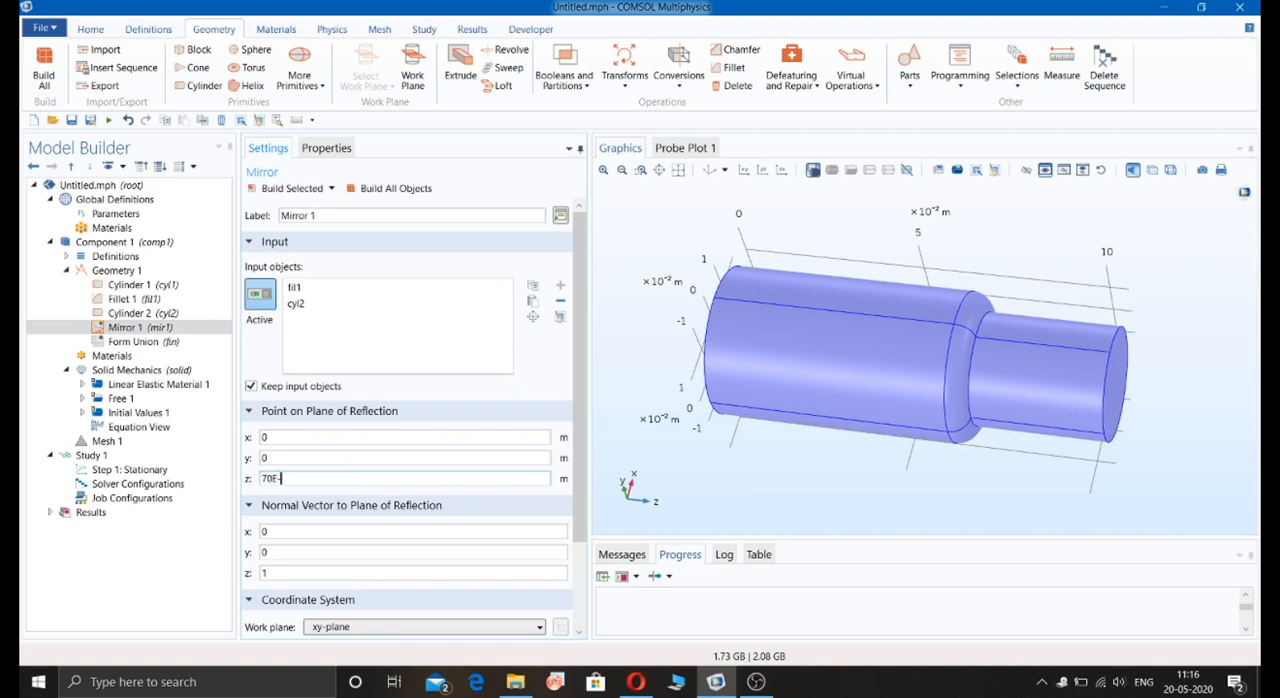
{"action": "left_click", "coordinate": [283, 195]}
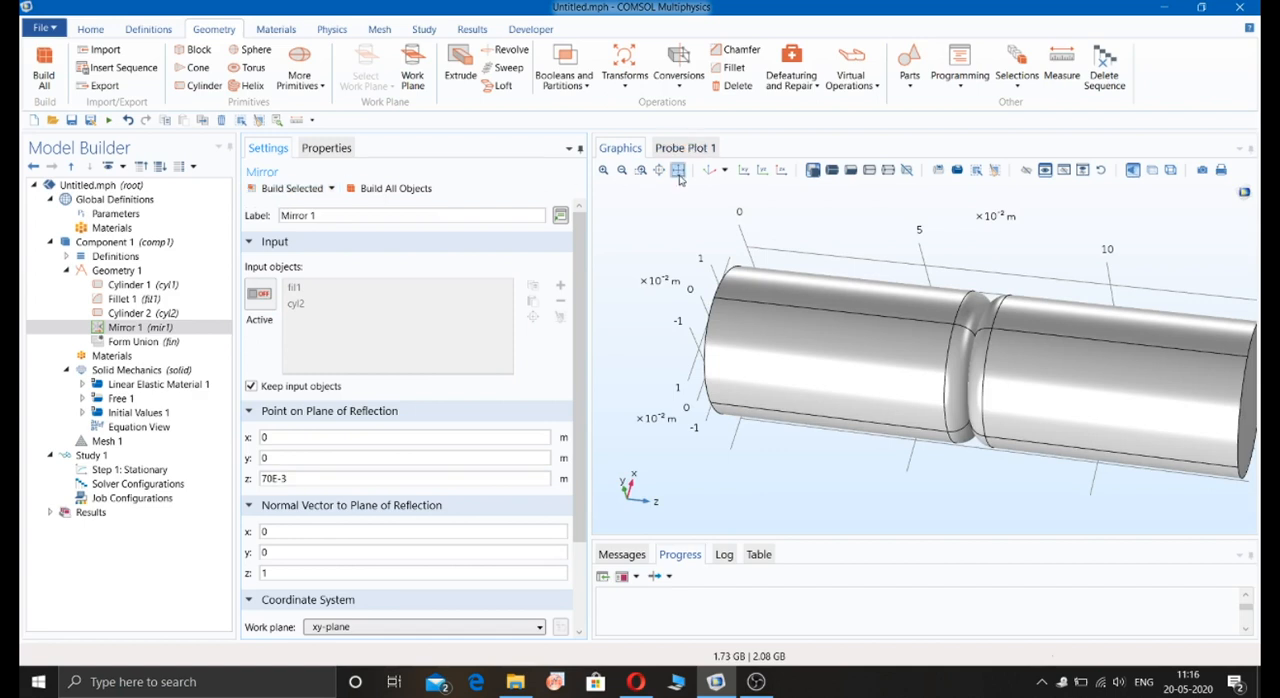
{"action": "left_click_drag", "start_coordinate": [725, 336], "coordinate": [766, 354]}
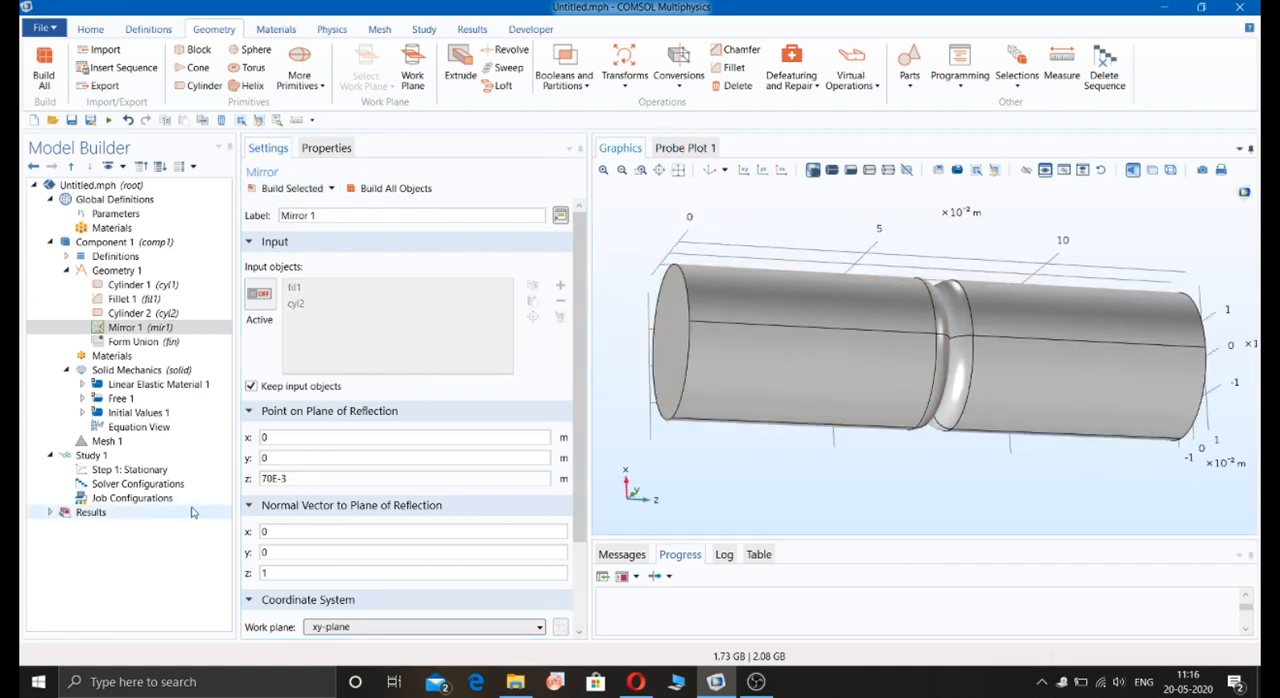
Step: Move the Mirror 1 reflection plane to z = 105E-3 m and rebuild the mirrored half of the shaft
{"action": "left_click", "coordinate": [272, 479]}
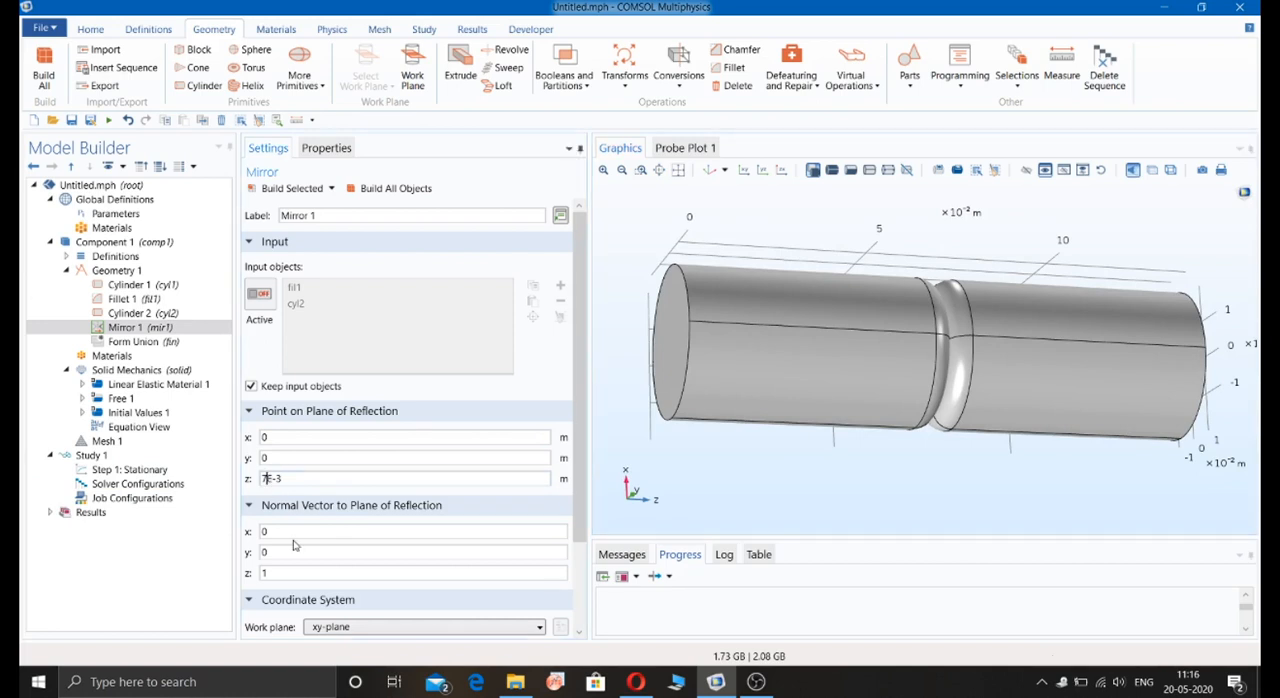
{"action": "key", "text": "BackSpace"}
{"action": "type", "text": "10"}
{"action": "left_click", "coordinate": [290, 188]}
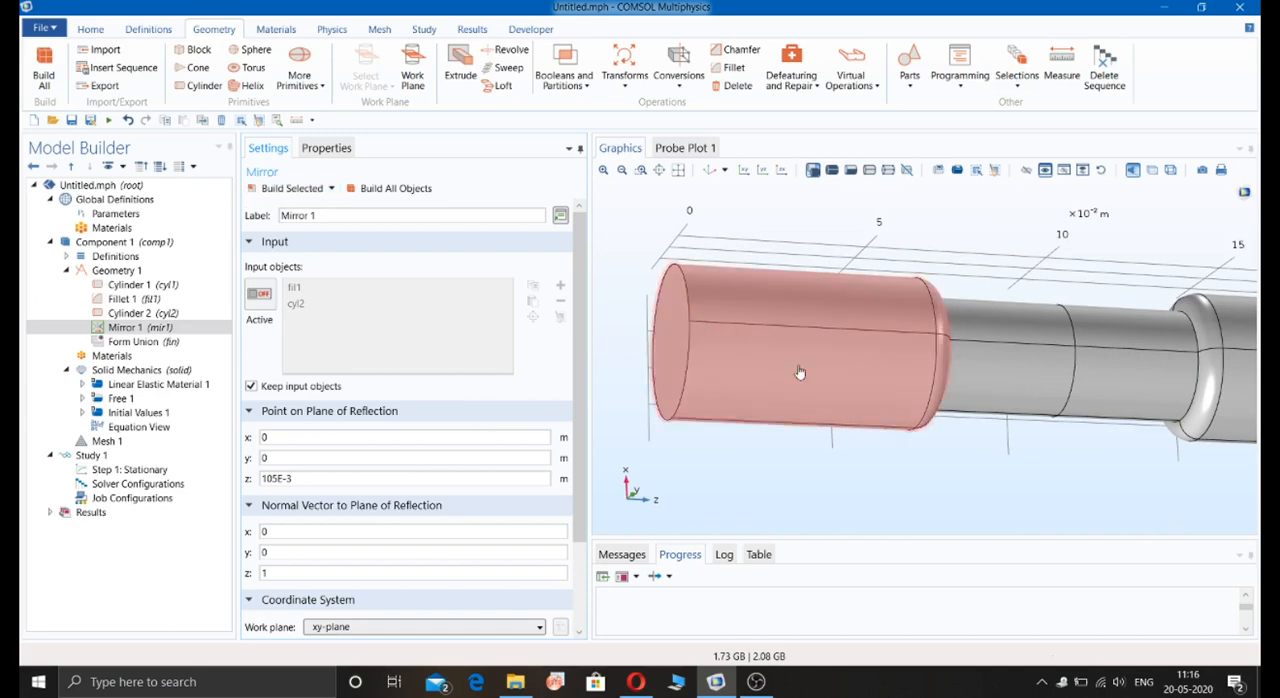
{"action": "left_click_drag", "start_coordinate": [755, 400], "coordinate": [837, 396]}
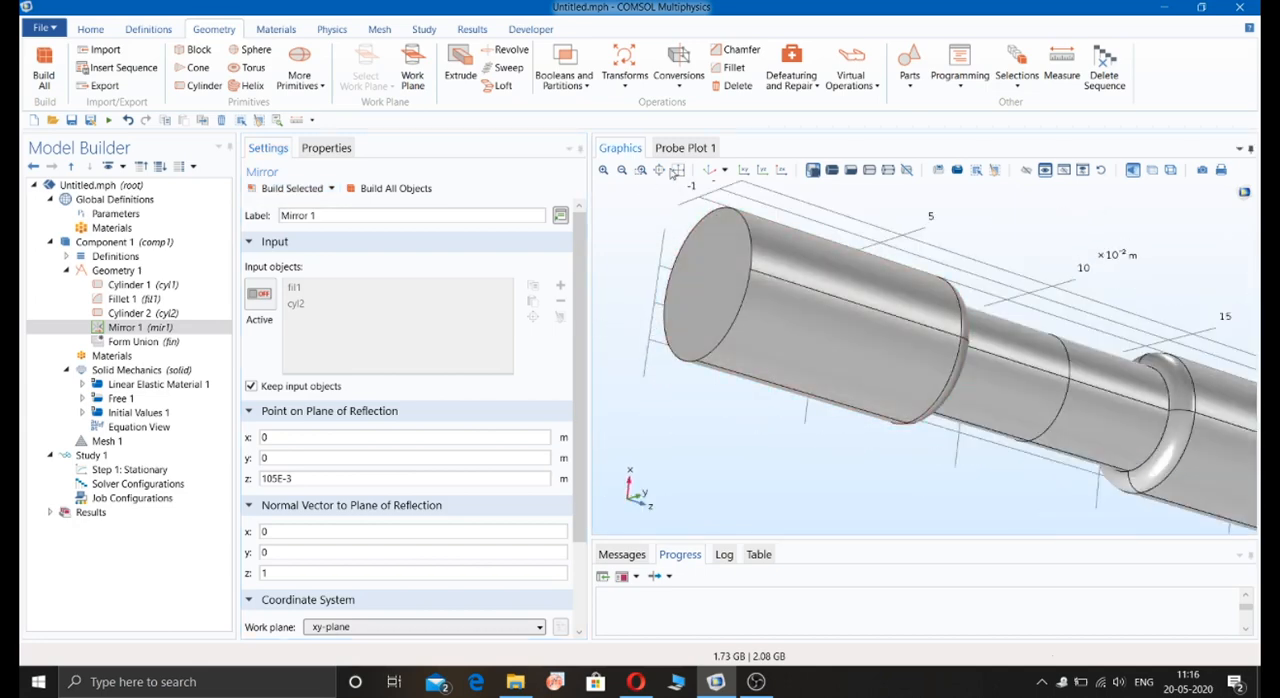
{"action": "left_click", "coordinate": [678, 172]}
{"action": "left_click_drag", "start_coordinate": [814, 314], "coordinate": [706, 229]}
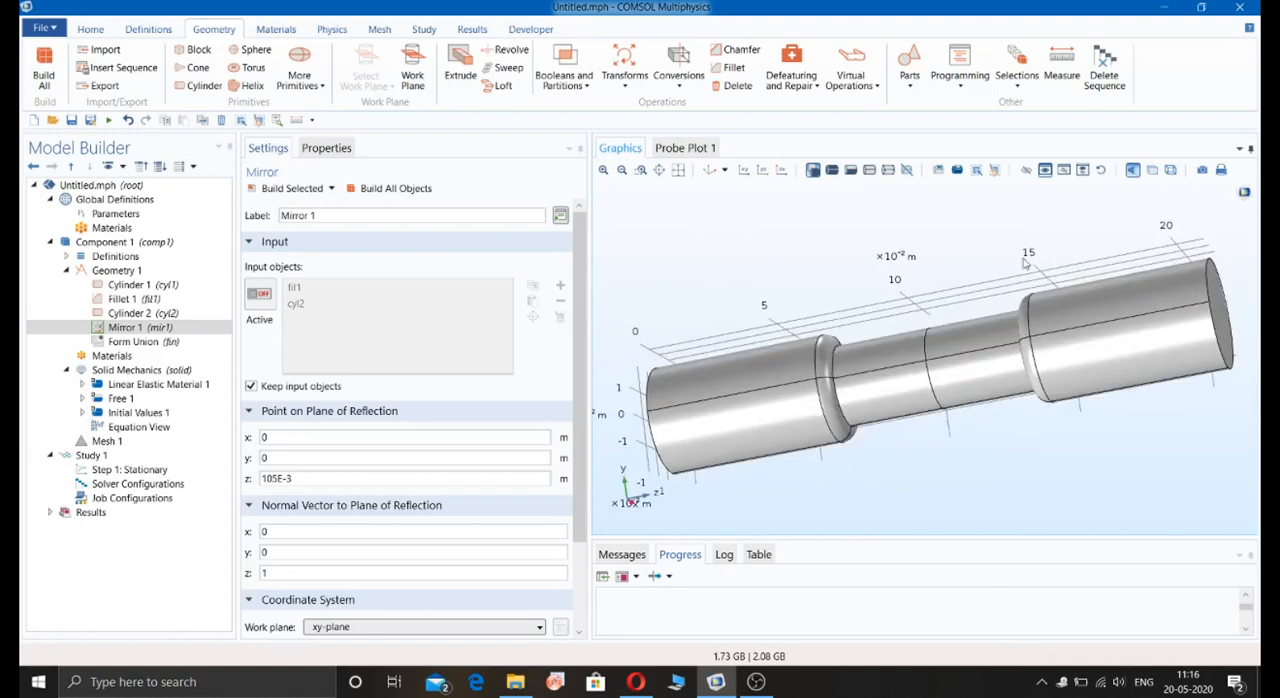
Step: Try to delete the four circular edges at the middle of the narrow section with an edge-level Delete Entities operation, and build all objects
{"action": "left_click", "coordinate": [738, 85]}
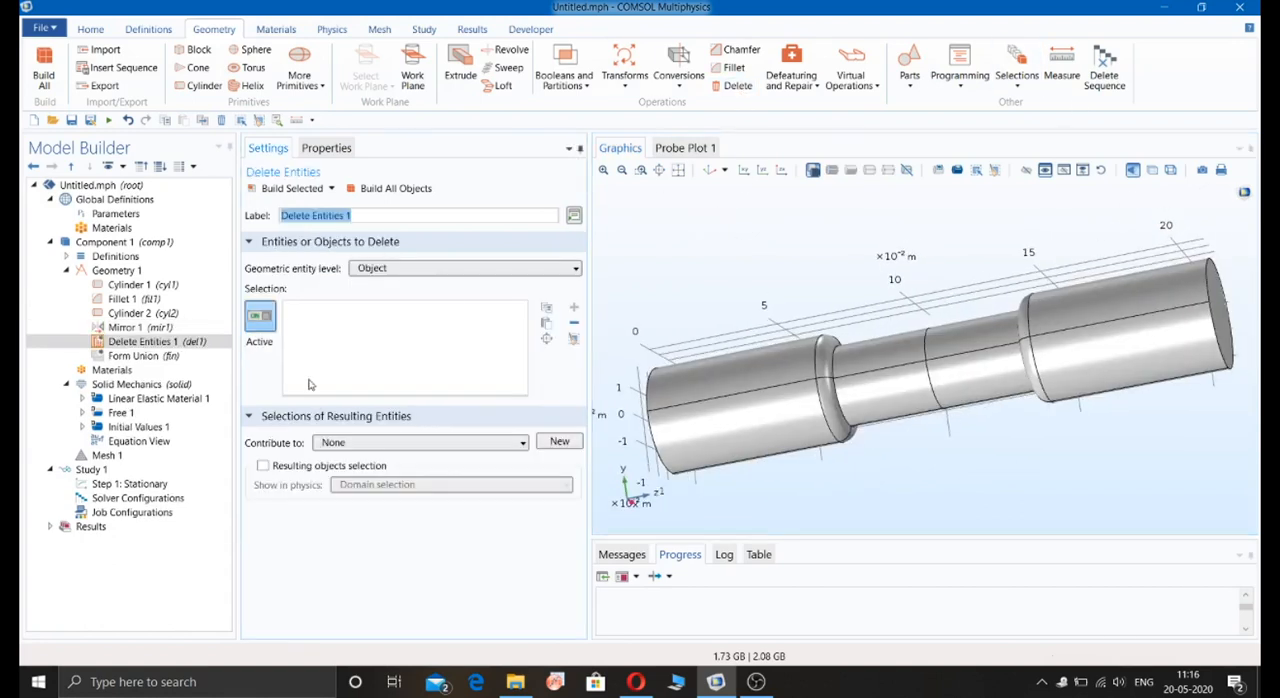
{"action": "left_click", "coordinate": [434, 270]}
{"action": "left_click", "coordinate": [414, 314]}
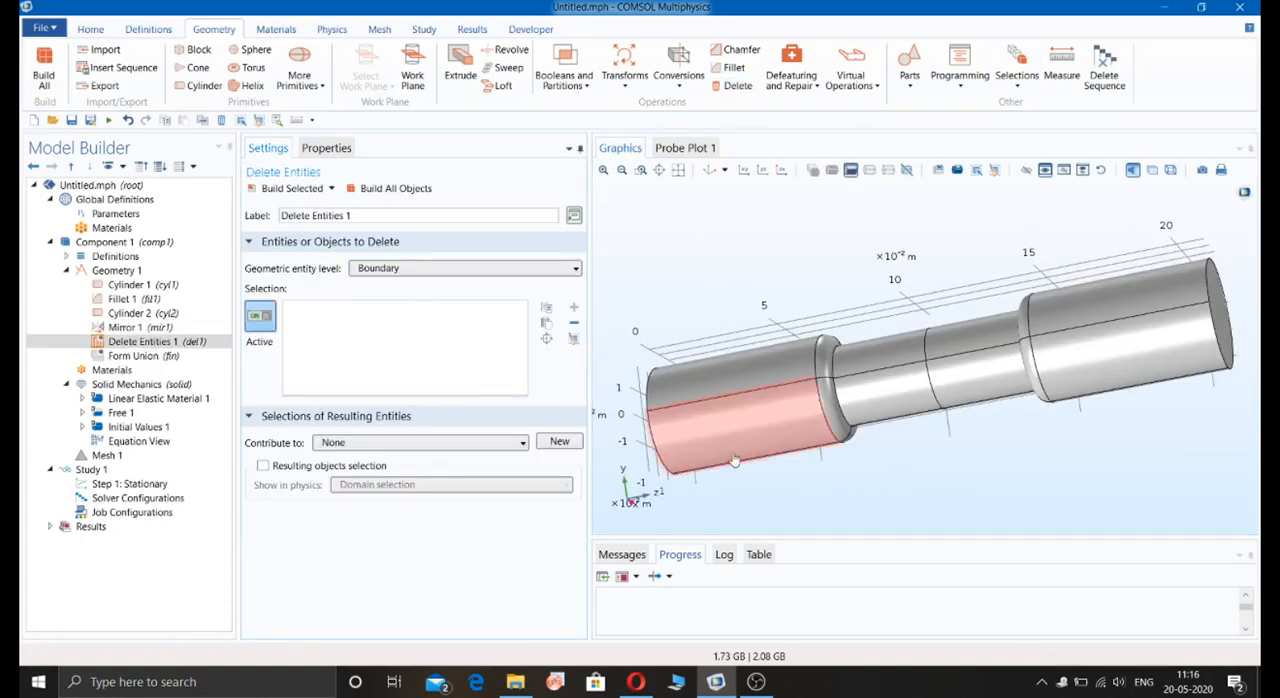
{"action": "left_click", "coordinate": [502, 271]}
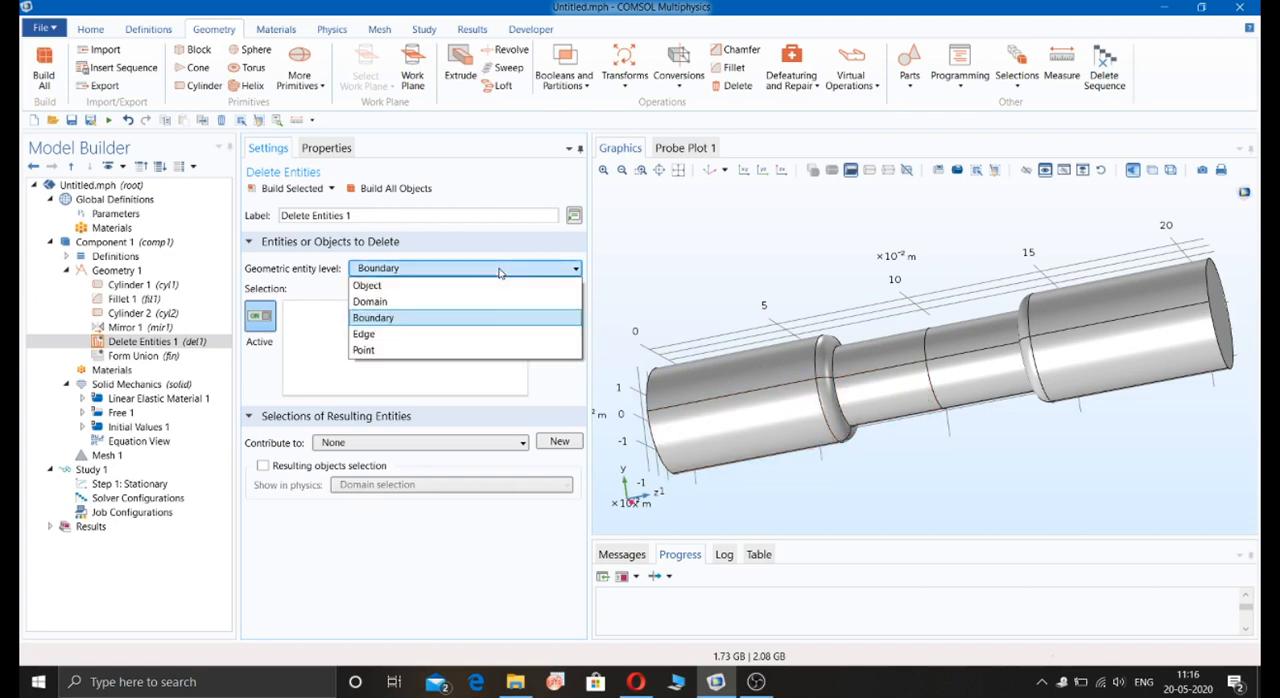
{"action": "left_click", "coordinate": [466, 334]}
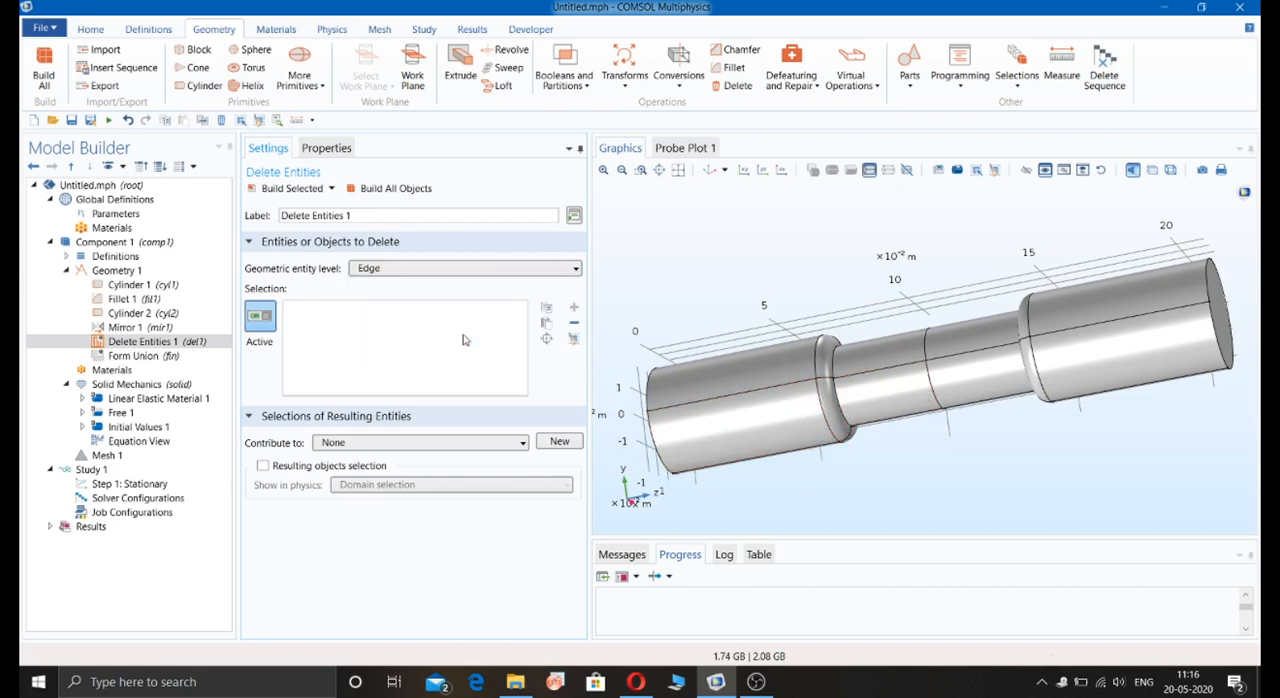
{"action": "left_click", "coordinate": [934, 392]}
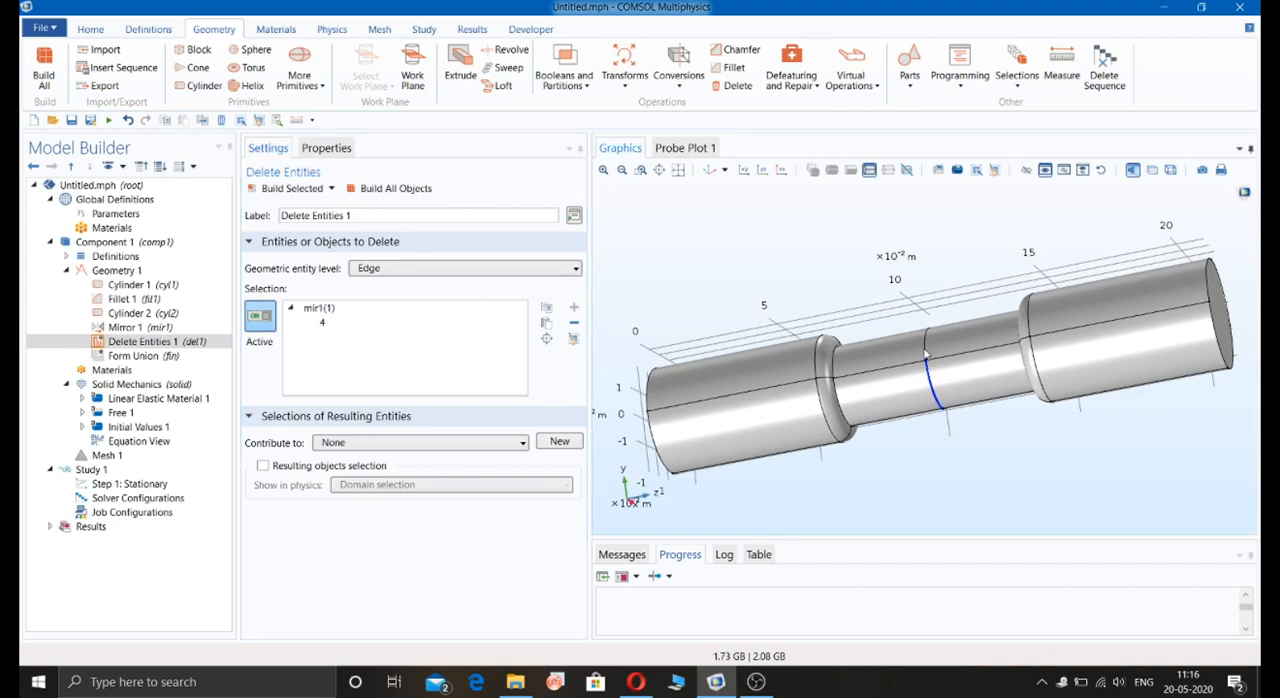
{"action": "left_click", "coordinate": [927, 353]}
{"action": "left_click_drag", "start_coordinate": [930, 362], "coordinate": [966, 477]}
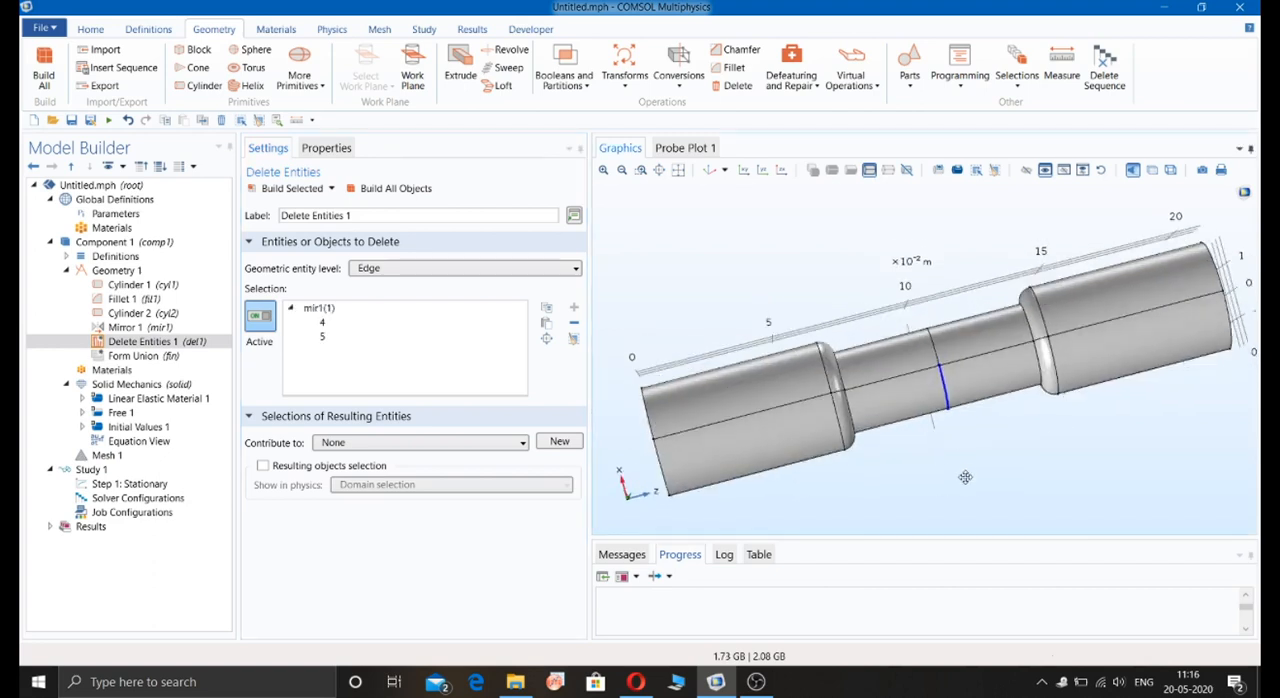
{"action": "left_click", "coordinate": [933, 350]}
{"action": "left_click_drag", "start_coordinate": [933, 352], "coordinate": [988, 450]}
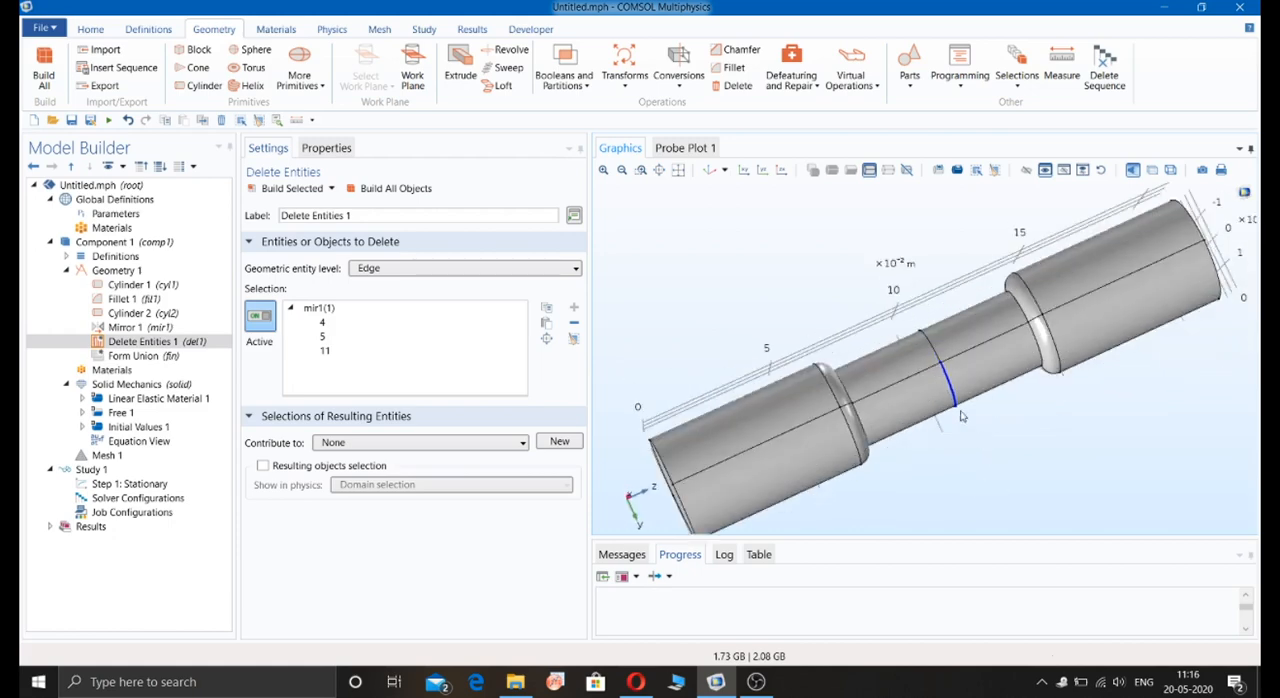
{"action": "left_click", "coordinate": [933, 352]}
{"action": "left_click_drag", "start_coordinate": [933, 354], "coordinate": [918, 314]}
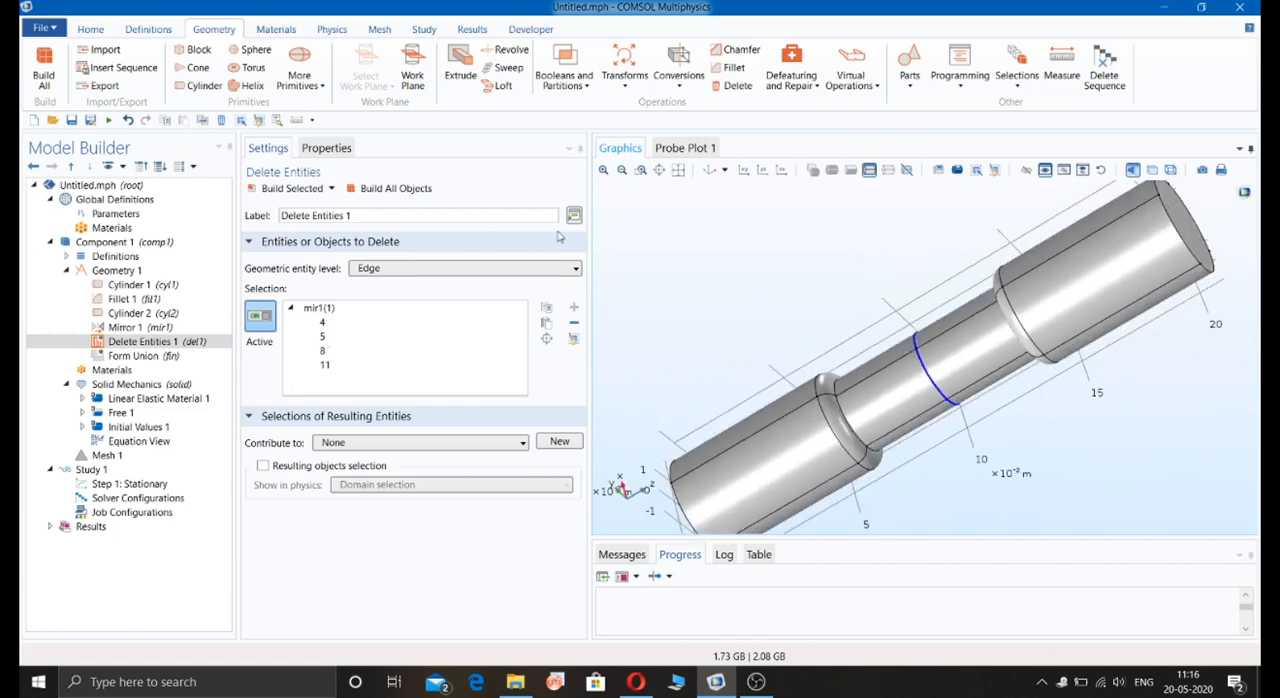
{"action": "left_click", "coordinate": [391, 189]}
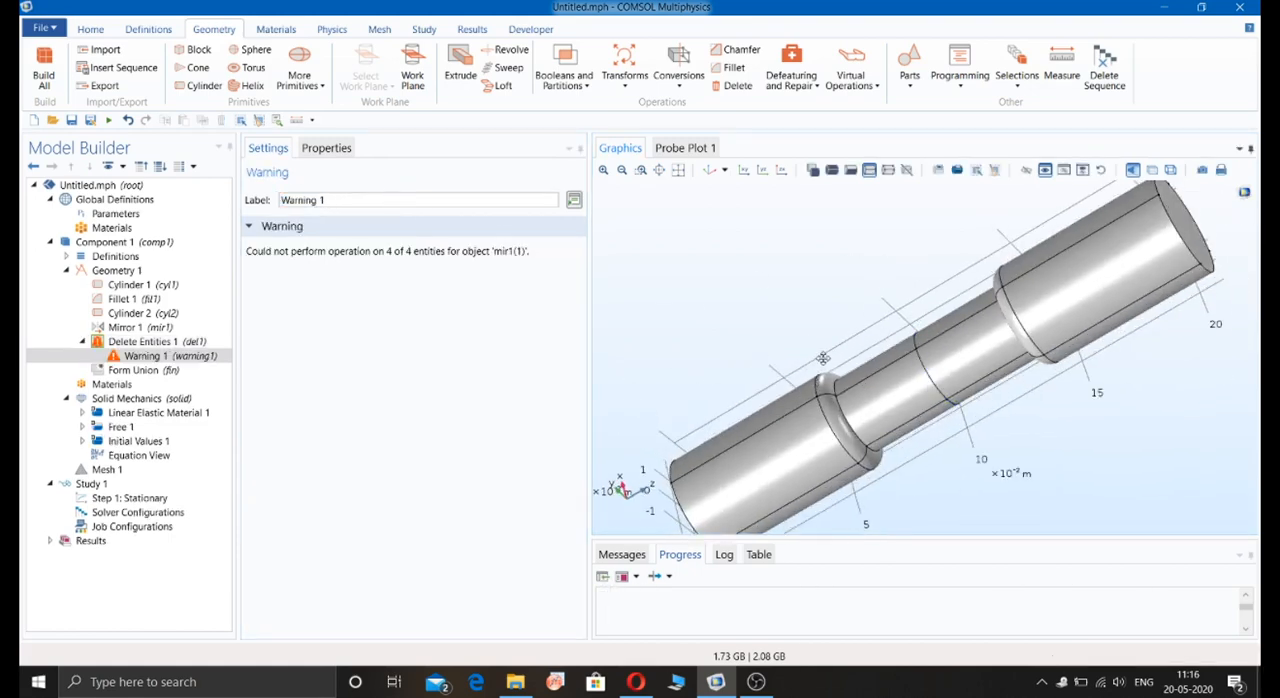
{"action": "left_click_drag", "start_coordinate": [820, 358], "coordinate": [696, 247]}
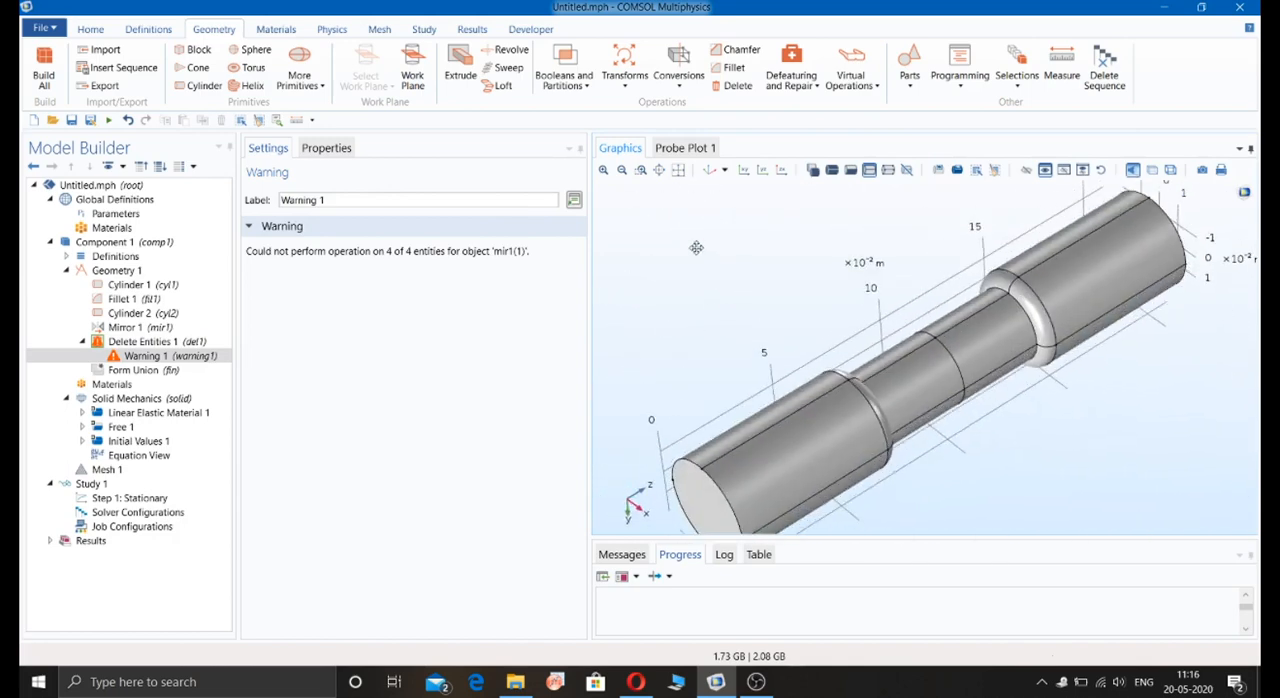
Step: Remove the Delete Entities feature from the geometry sequence and rebuild the complete geometry
{"action": "left_click", "coordinate": [166, 342]}
{"action": "right_click", "coordinate": [166, 342]}
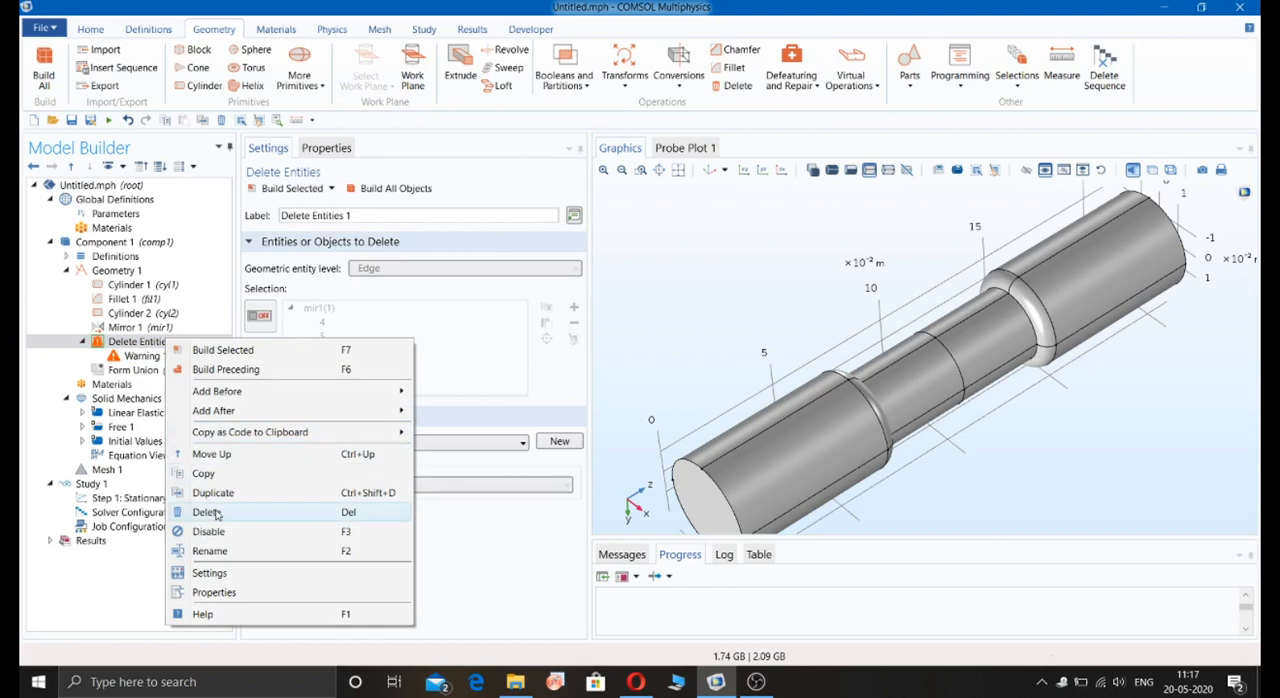
{"action": "left_click", "coordinate": [215, 512]}
{"action": "left_click", "coordinate": [695, 401]}
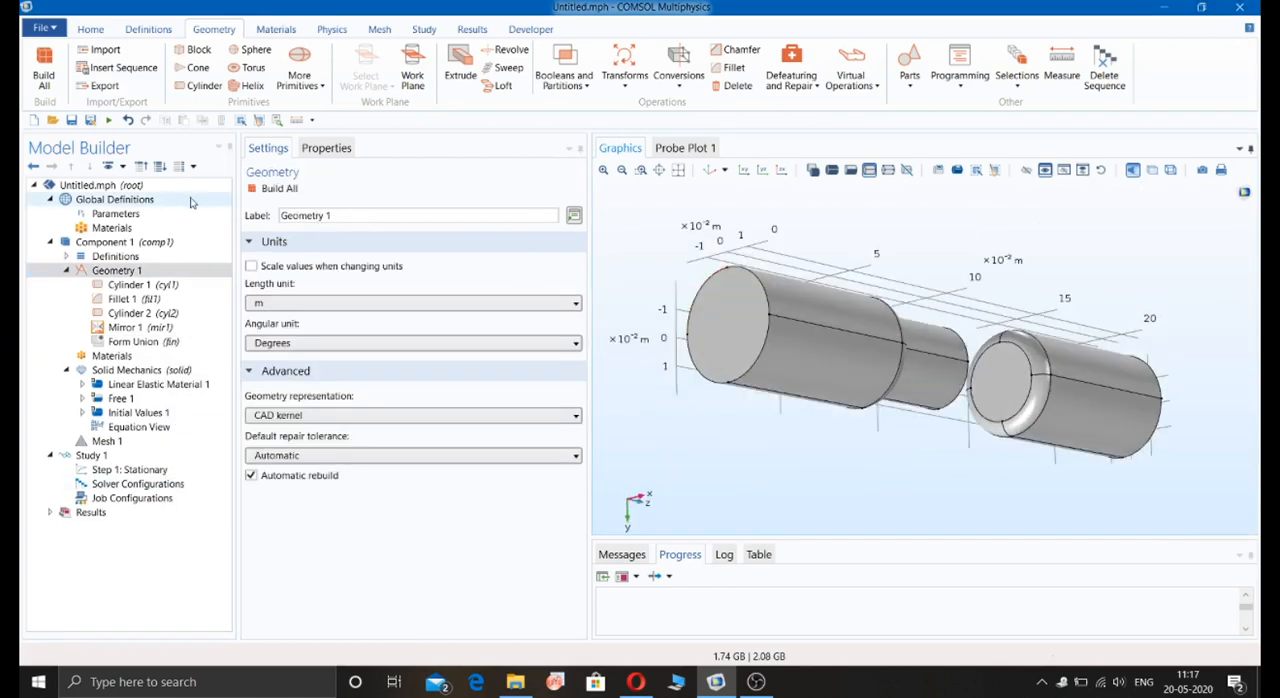
{"action": "left_click", "coordinate": [273, 189]}
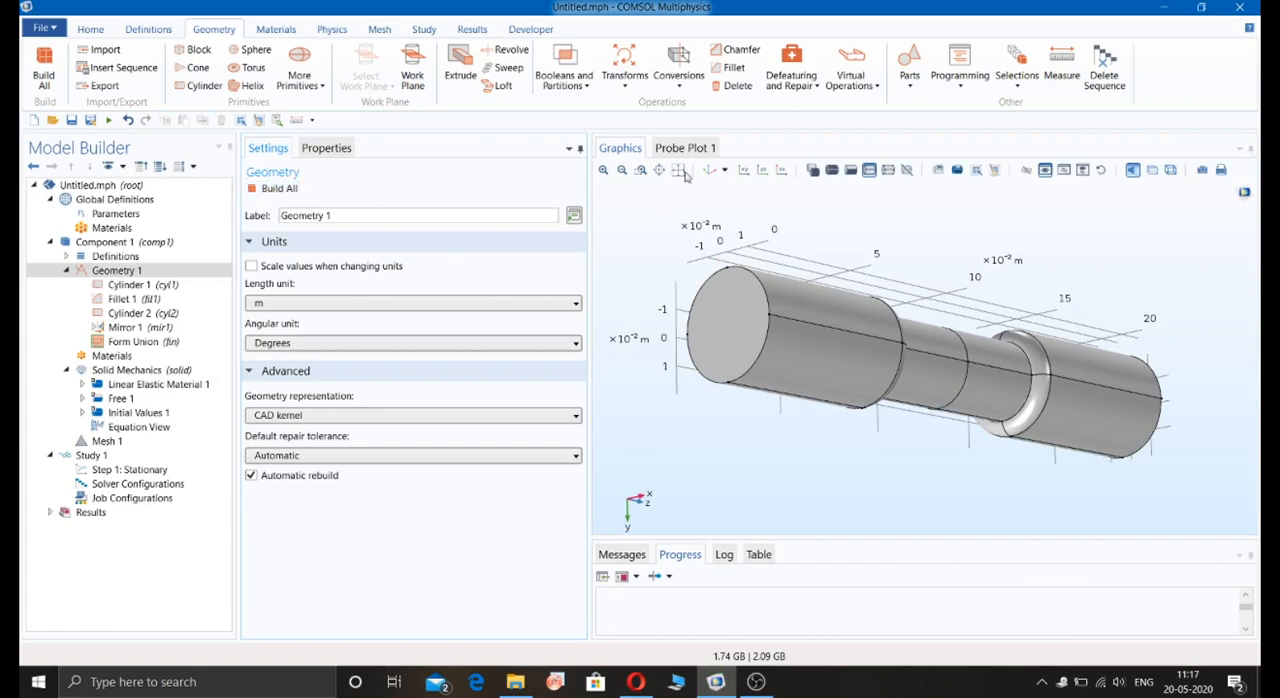
Step: Unite the filleted cylinder, the smaller cylinder and both mirrored objects with a Union, build it, and show the shaft upright
{"action": "left_click", "coordinate": [578, 86]}
{"action": "left_click", "coordinate": [585, 107]}
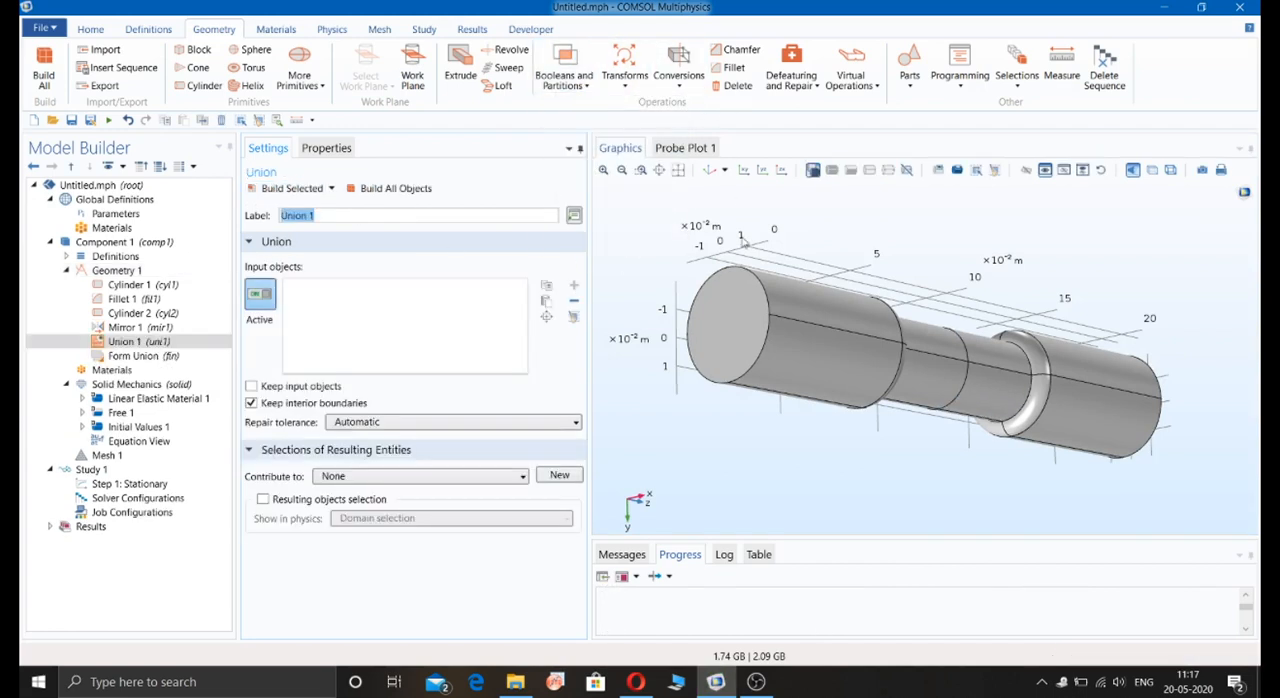
{"action": "left_click", "coordinate": [780, 298]}
{"action": "left_click", "coordinate": [925, 365]}
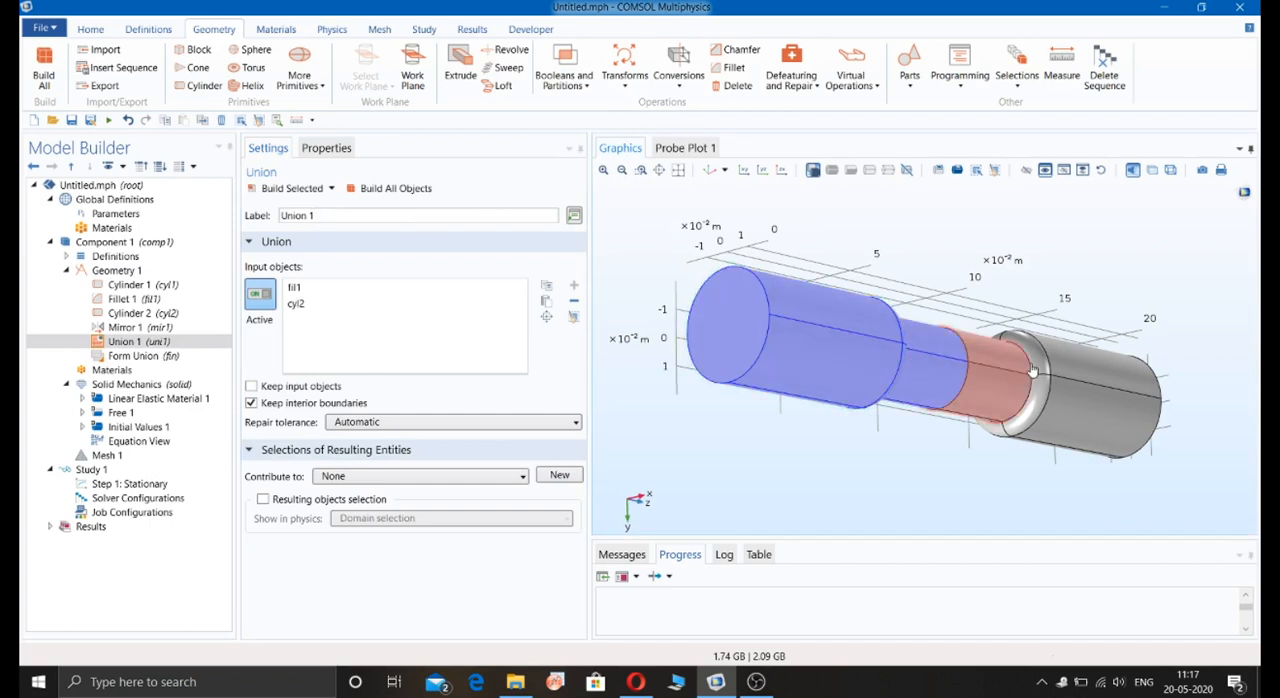
{"action": "left_click", "coordinate": [1005, 368]}
{"action": "left_click", "coordinate": [1095, 383]}
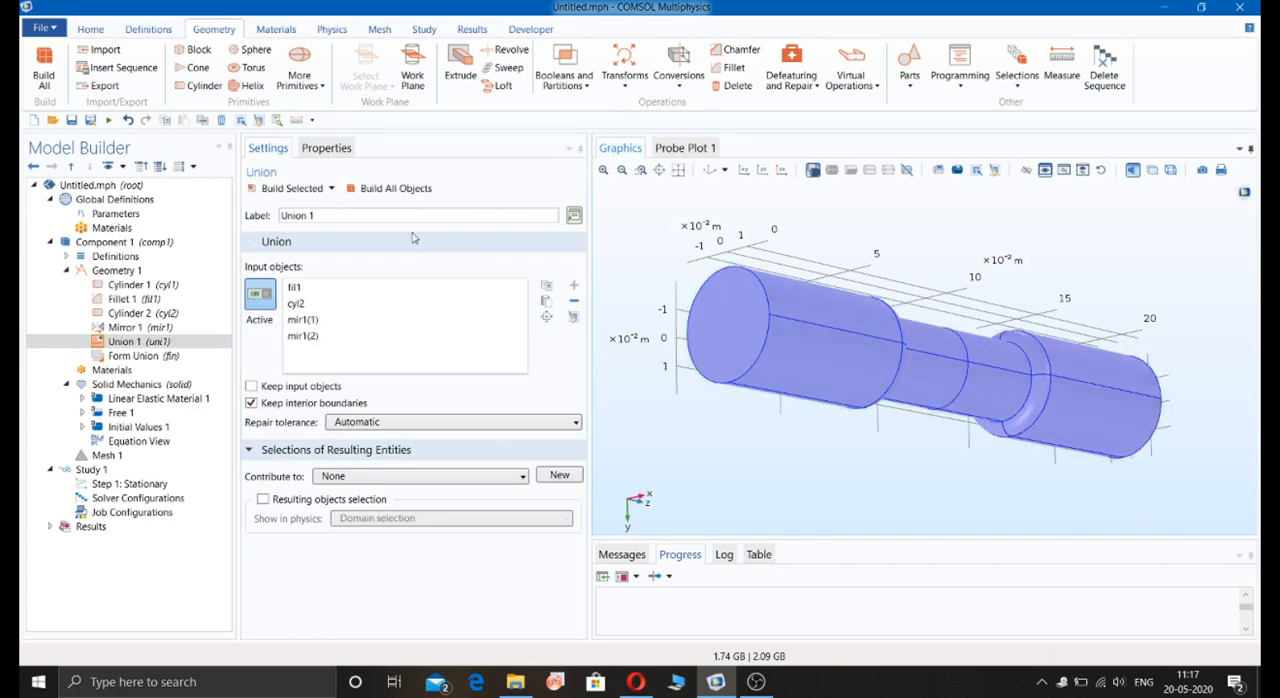
{"action": "left_click", "coordinate": [400, 190]}
{"action": "left_click_drag", "start_coordinate": [685, 300], "coordinate": [644, 312]}
{"action": "left_click", "coordinate": [678, 170]}
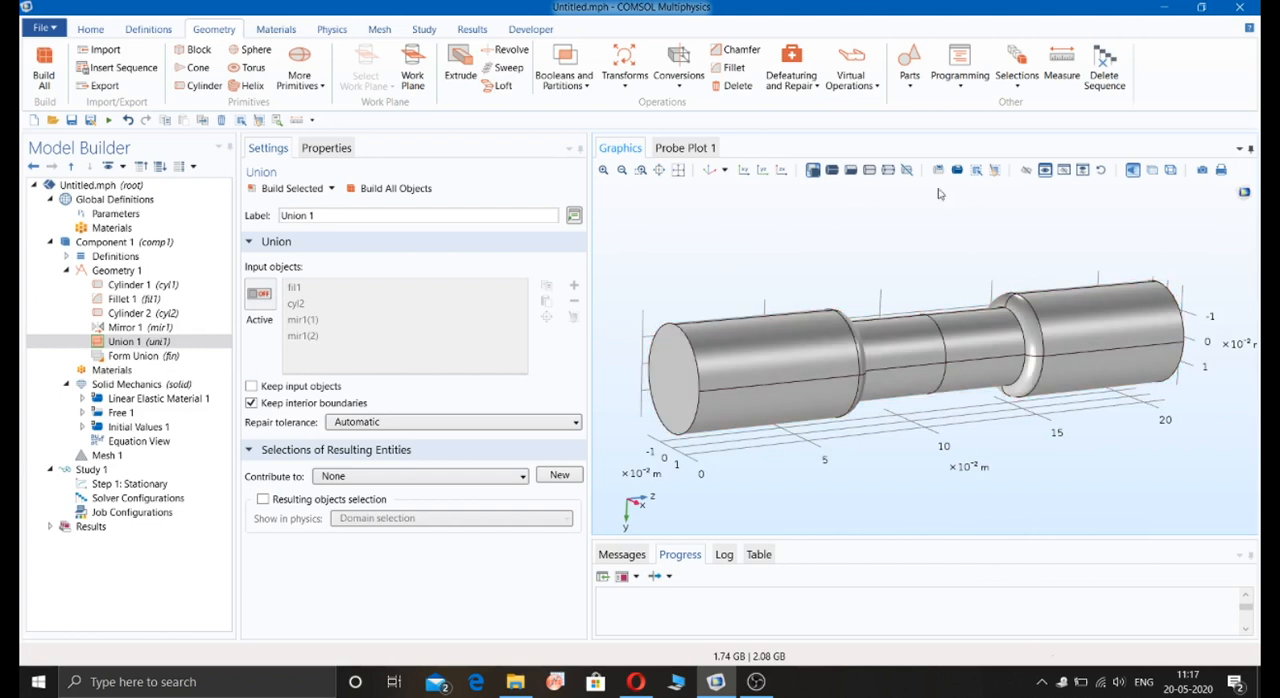
{"action": "left_click_drag", "start_coordinate": [879, 255], "coordinate": [770, 323]}
{"action": "left_click_drag", "start_coordinate": [797, 287], "coordinate": [796, 236]}
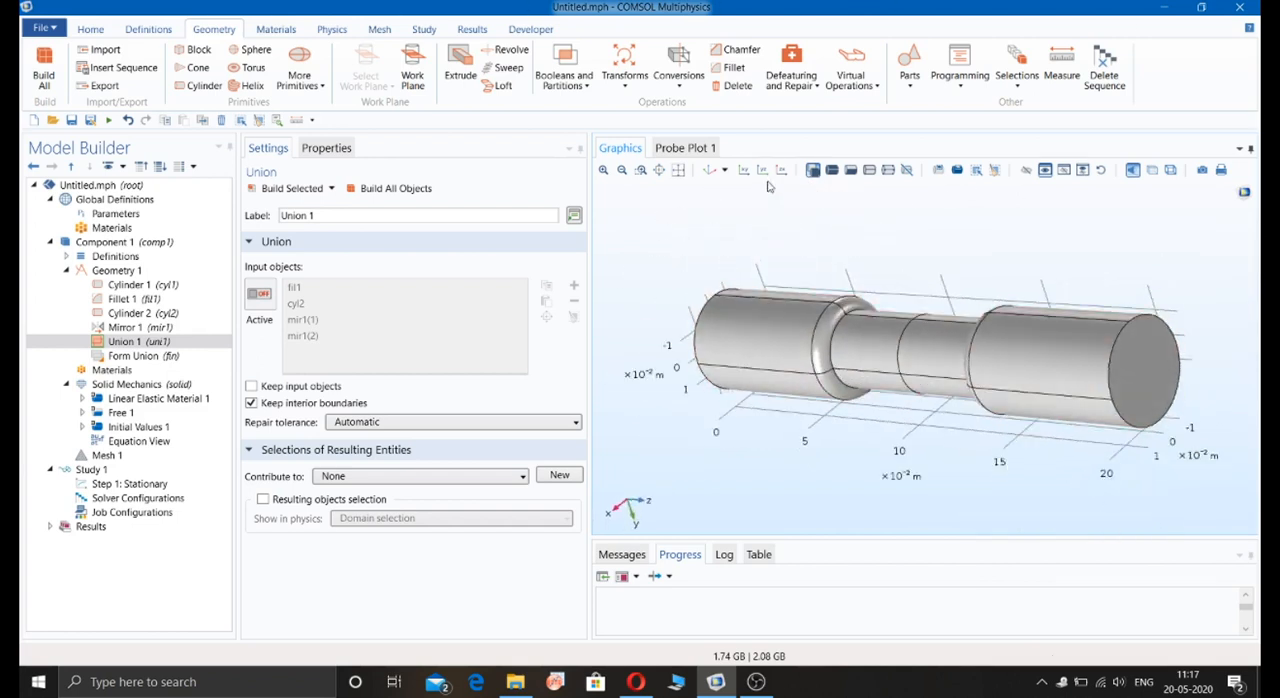
{"action": "left_click", "coordinate": [763, 171]}
{"action": "left_click_drag", "start_coordinate": [849, 328], "coordinate": [853, 291]}
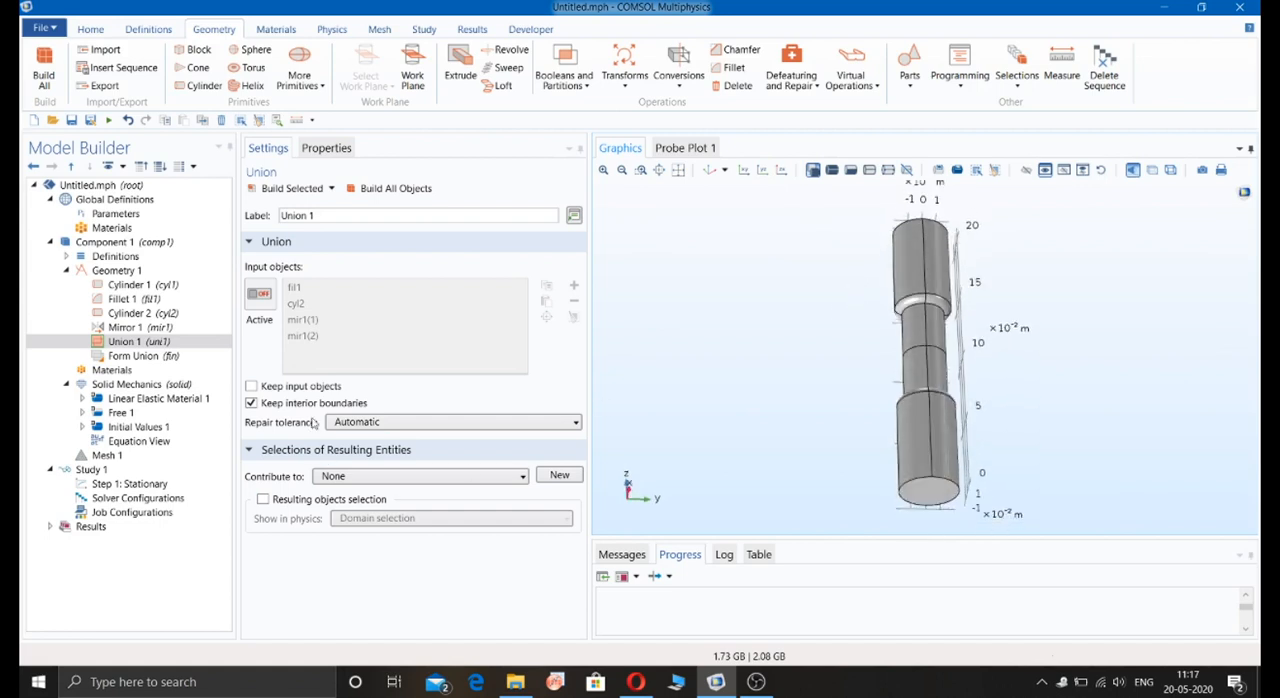
Step: Add Structural steel from the recent materials to all domains of the shaft
{"action": "left_click", "coordinate": [120, 370]}
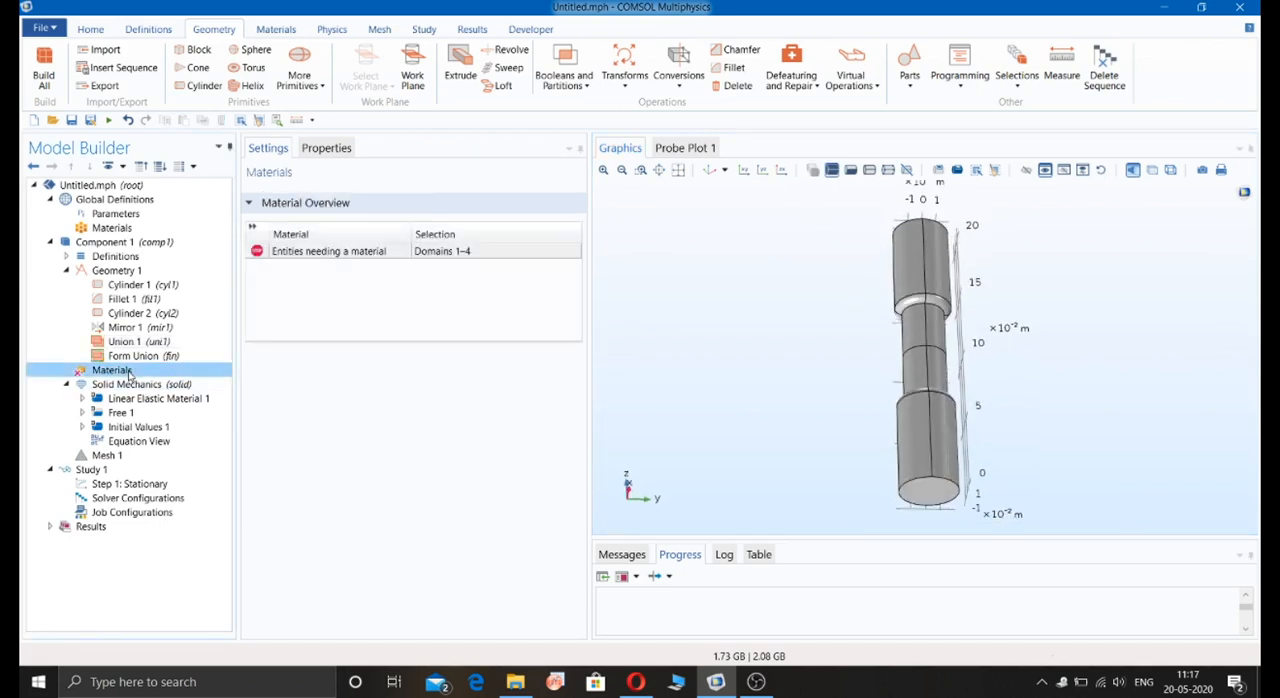
{"action": "right_click", "coordinate": [128, 372]}
{"action": "left_click", "coordinate": [163, 388]}
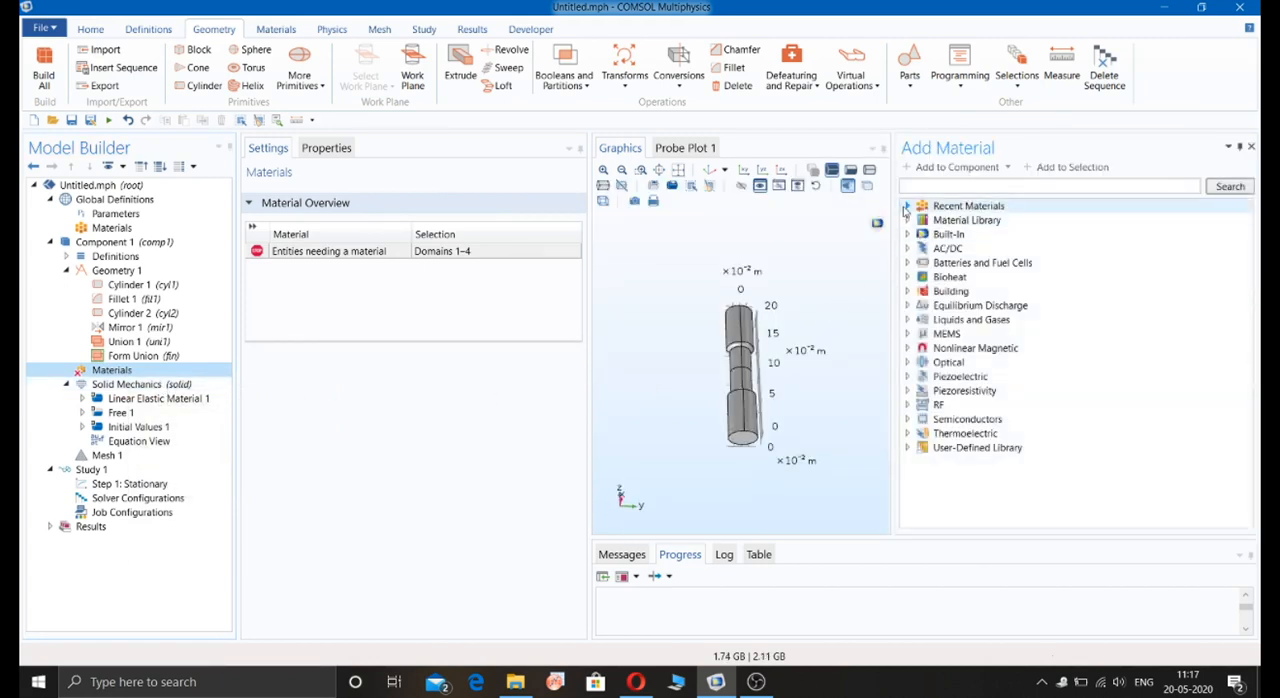
{"action": "left_click", "coordinate": [908, 207]}
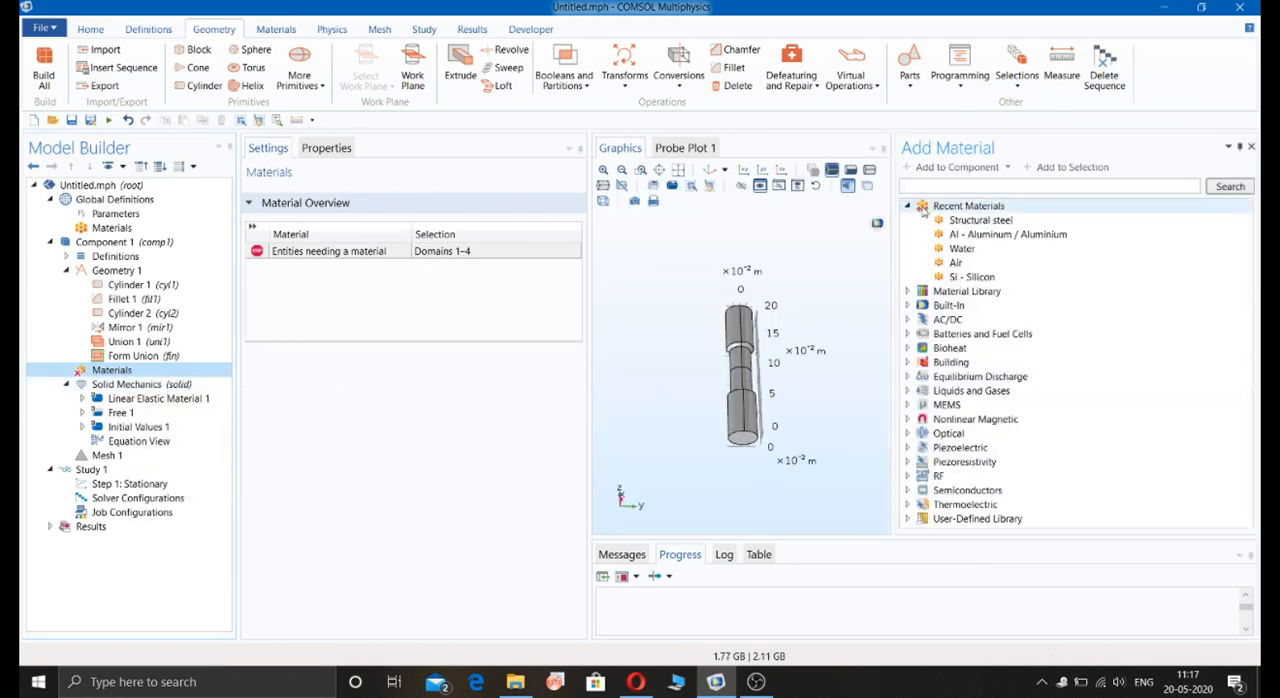
{"action": "left_click", "coordinate": [970, 221]}
{"action": "double_click", "coordinate": [970, 225]}
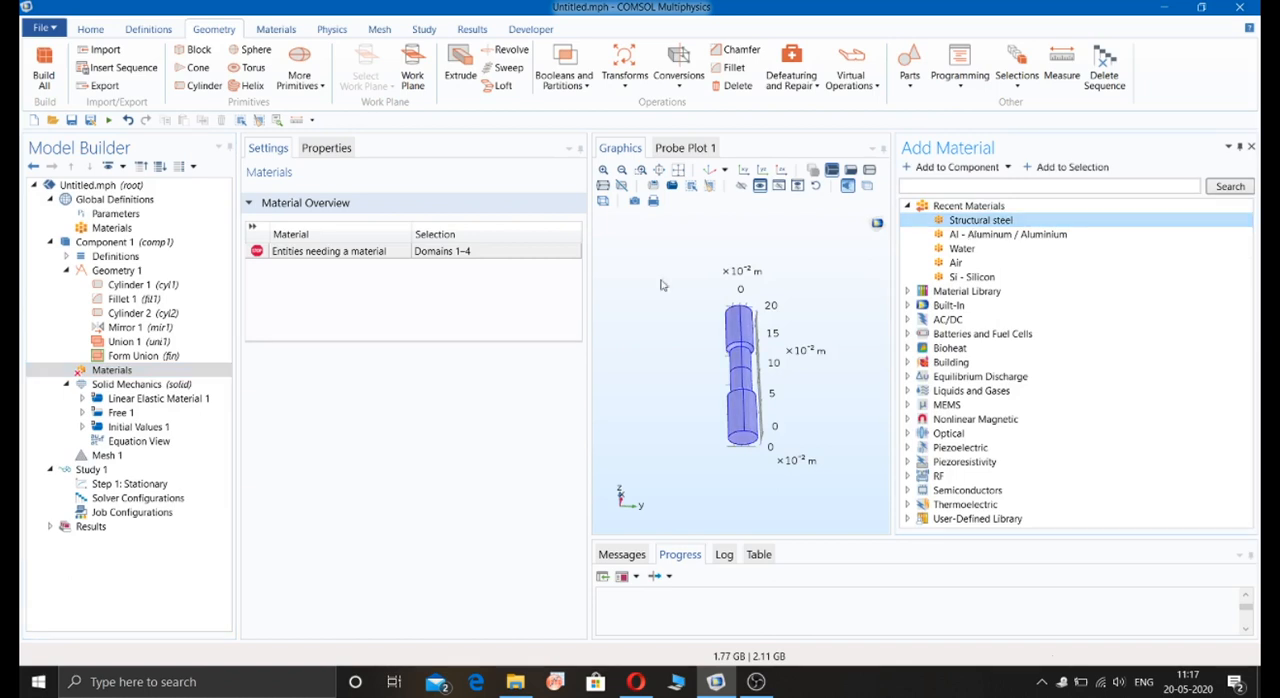
{"action": "left_click", "coordinate": [1251, 147]}
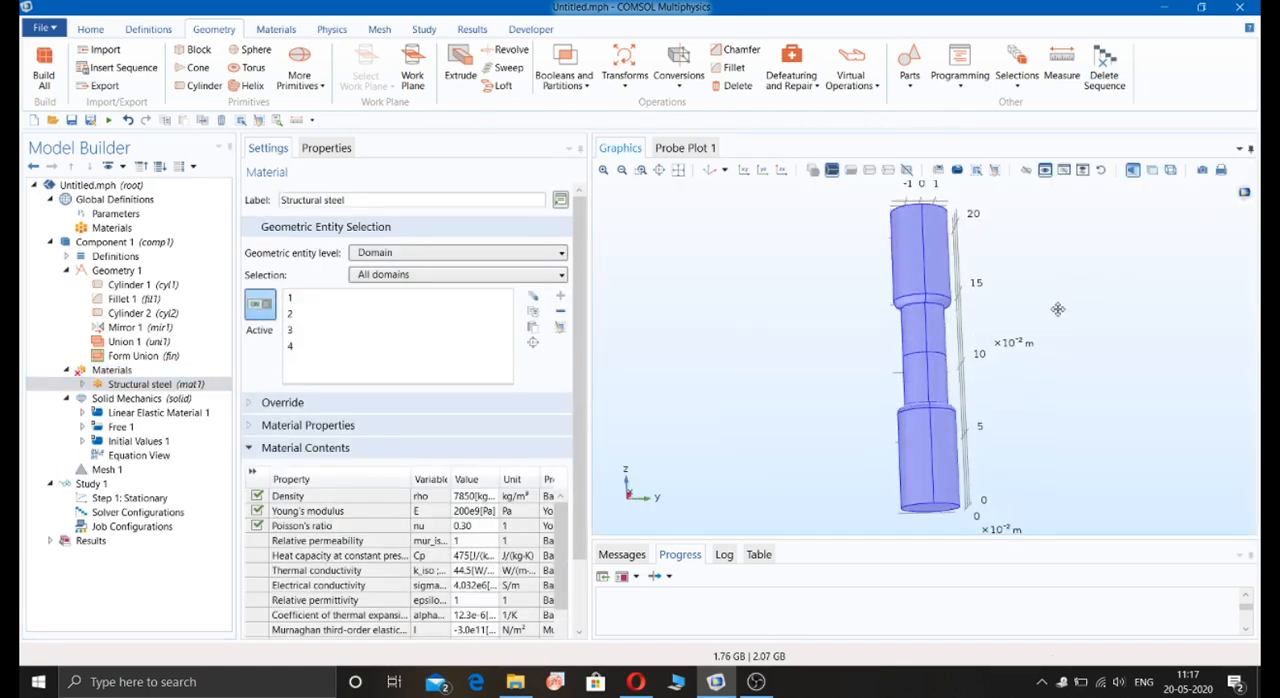
Step: Review the Solid Mechanics settings and equation, plus the default Linear Elastic Material, Free and Initial Values nodes
{"action": "left_click", "coordinate": [143, 400]}
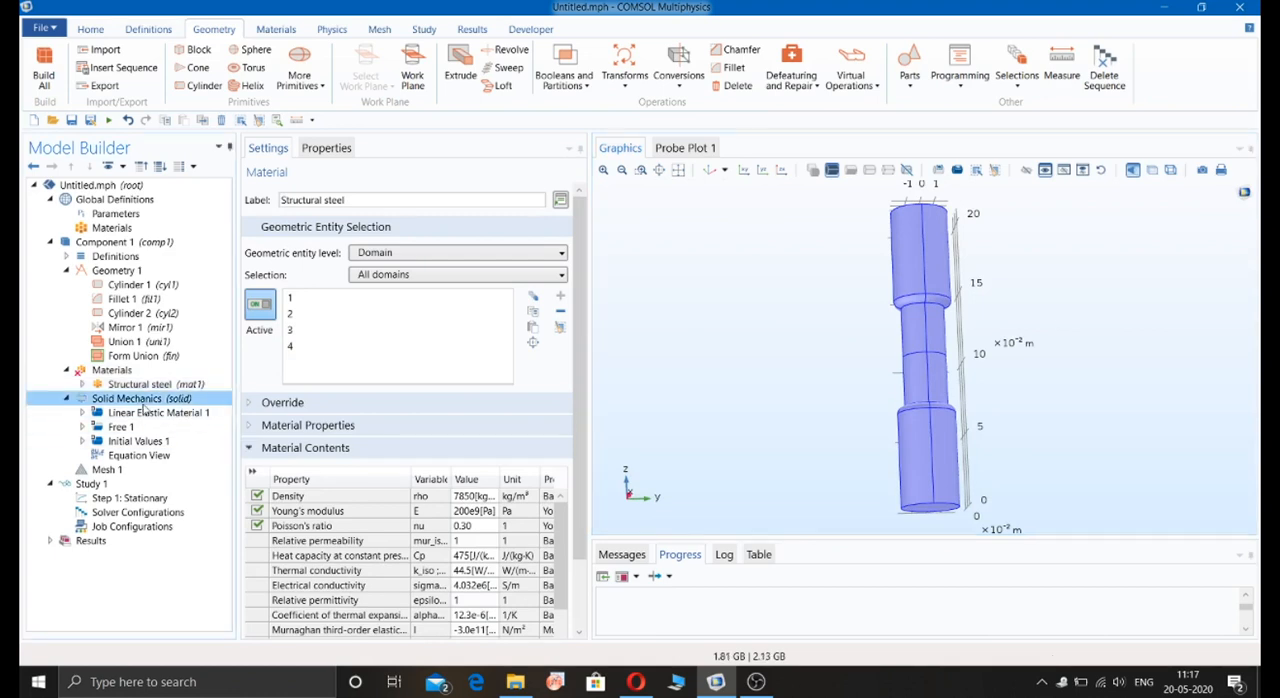
{"action": "left_click", "coordinate": [128, 371]}
{"action": "left_click", "coordinate": [128, 400]}
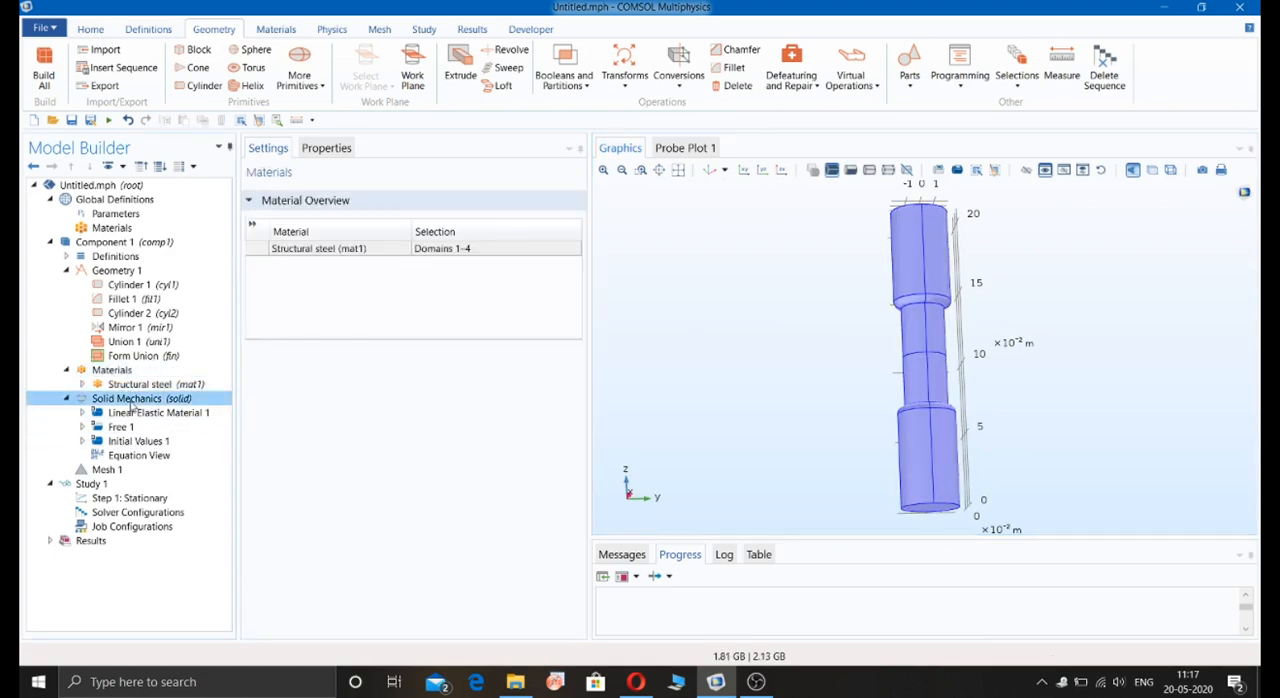
{"action": "scroll", "coordinate": [340, 418], "scroll_direction": "down", "scroll_amount": 2}
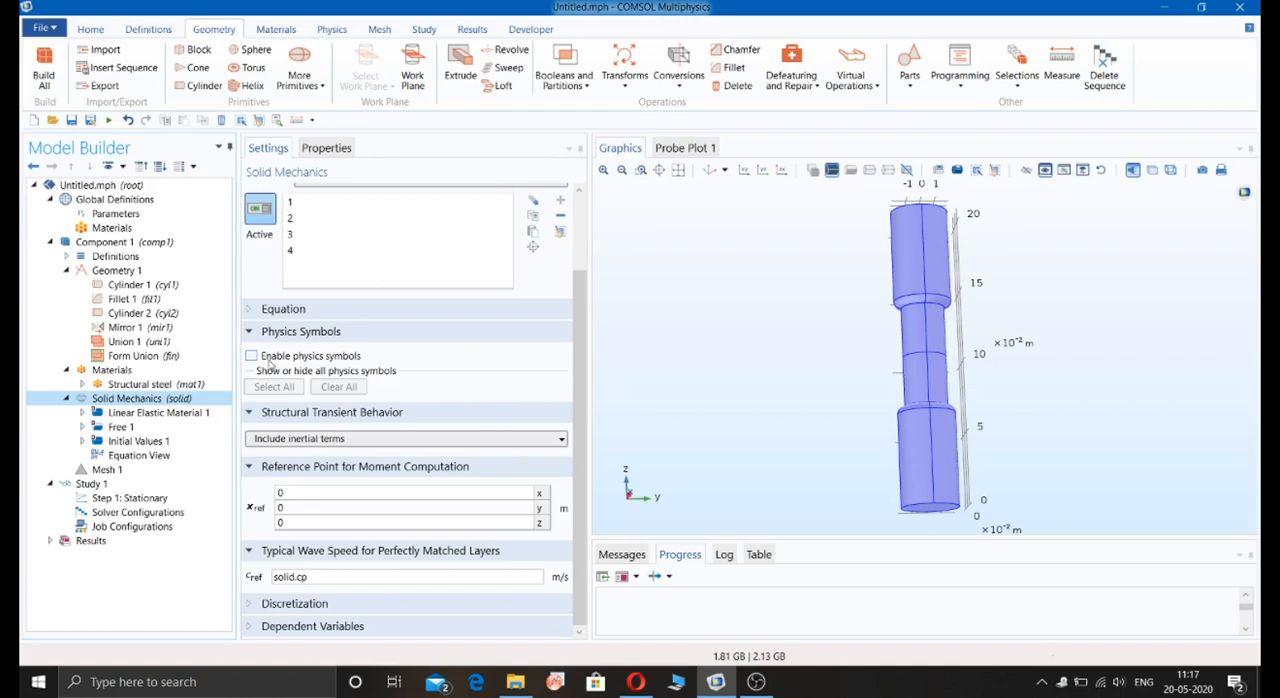
{"action": "left_click", "coordinate": [254, 316]}
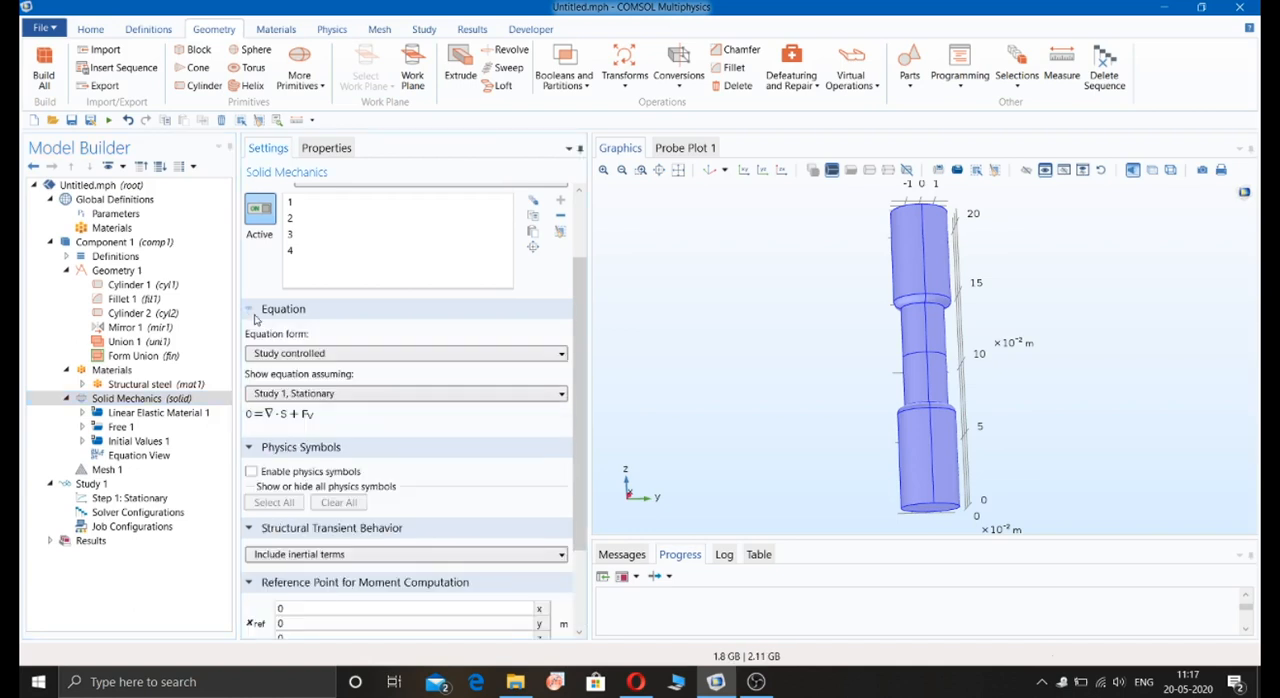
{"action": "left_click", "coordinate": [254, 316]}
{"action": "left_click", "coordinate": [152, 416]}
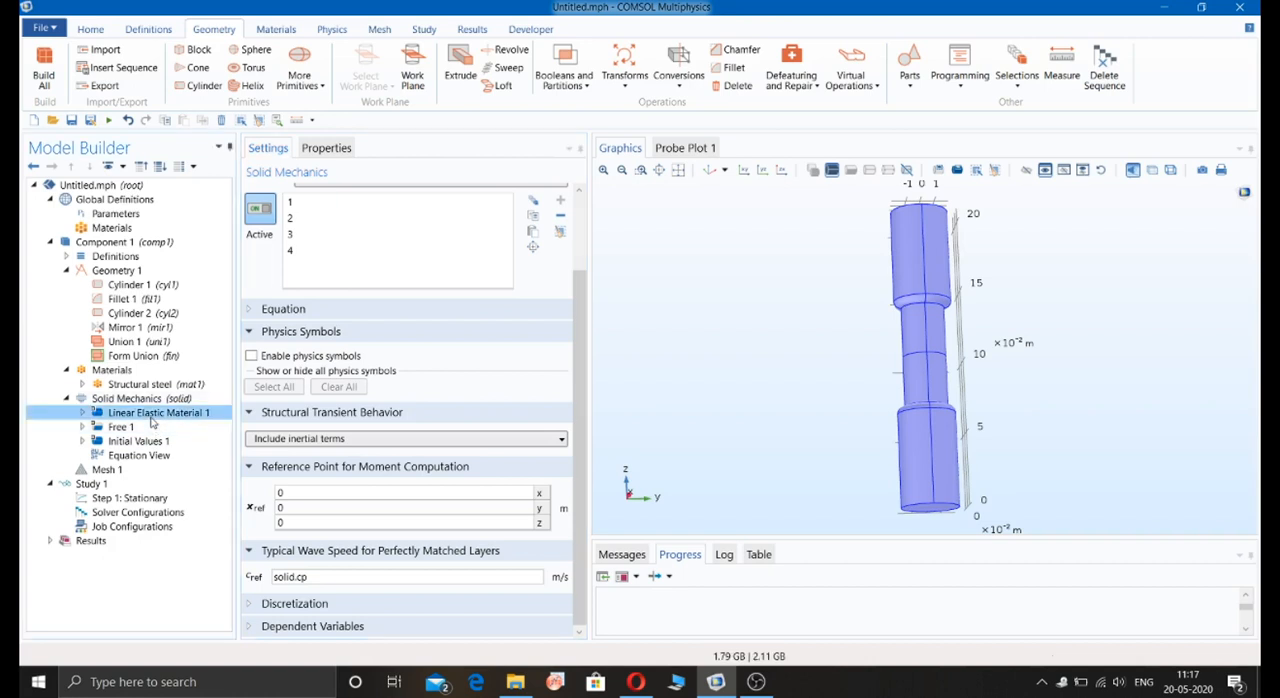
{"action": "scroll", "coordinate": [300, 455], "scroll_direction": "down", "scroll_amount": 5}
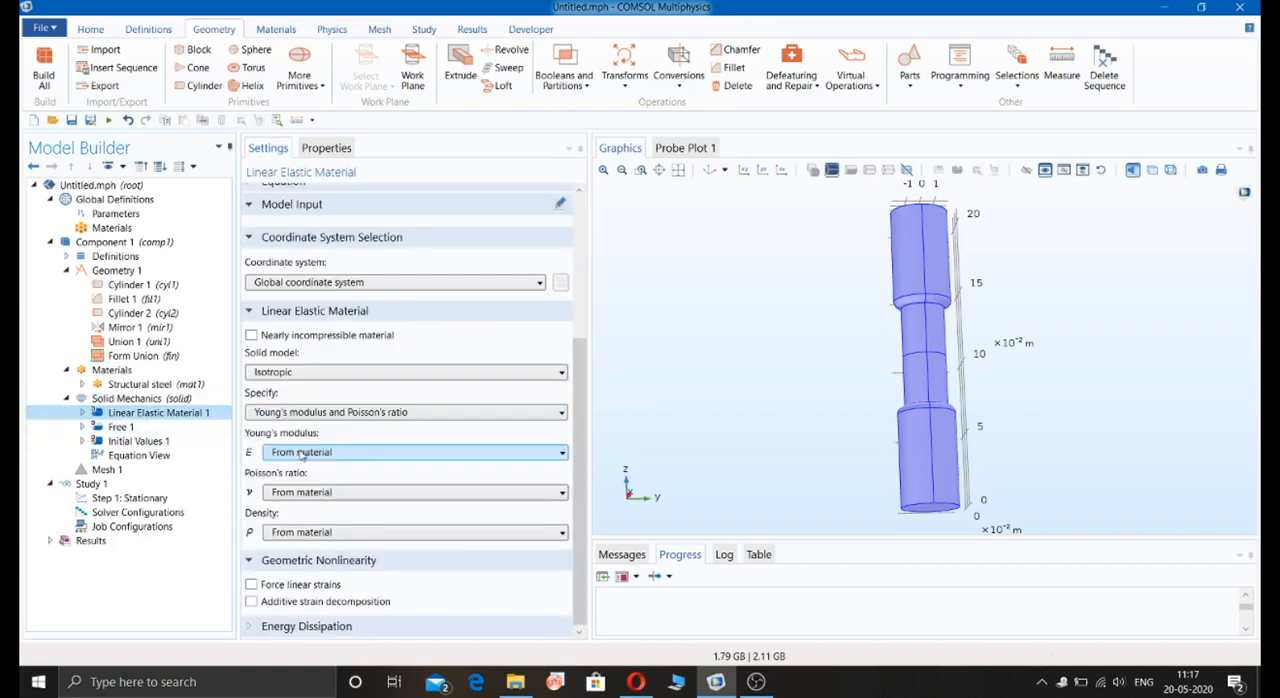
{"action": "left_click", "coordinate": [121, 427]}
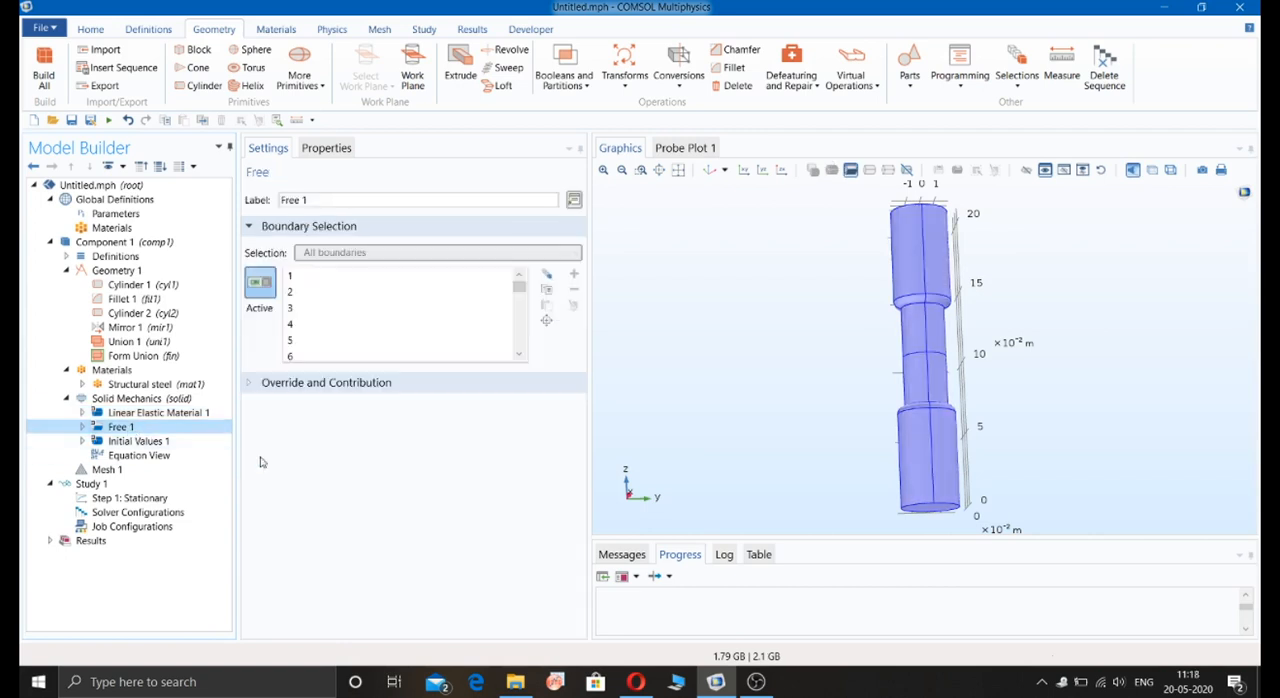
{"action": "left_click", "coordinate": [143, 443]}
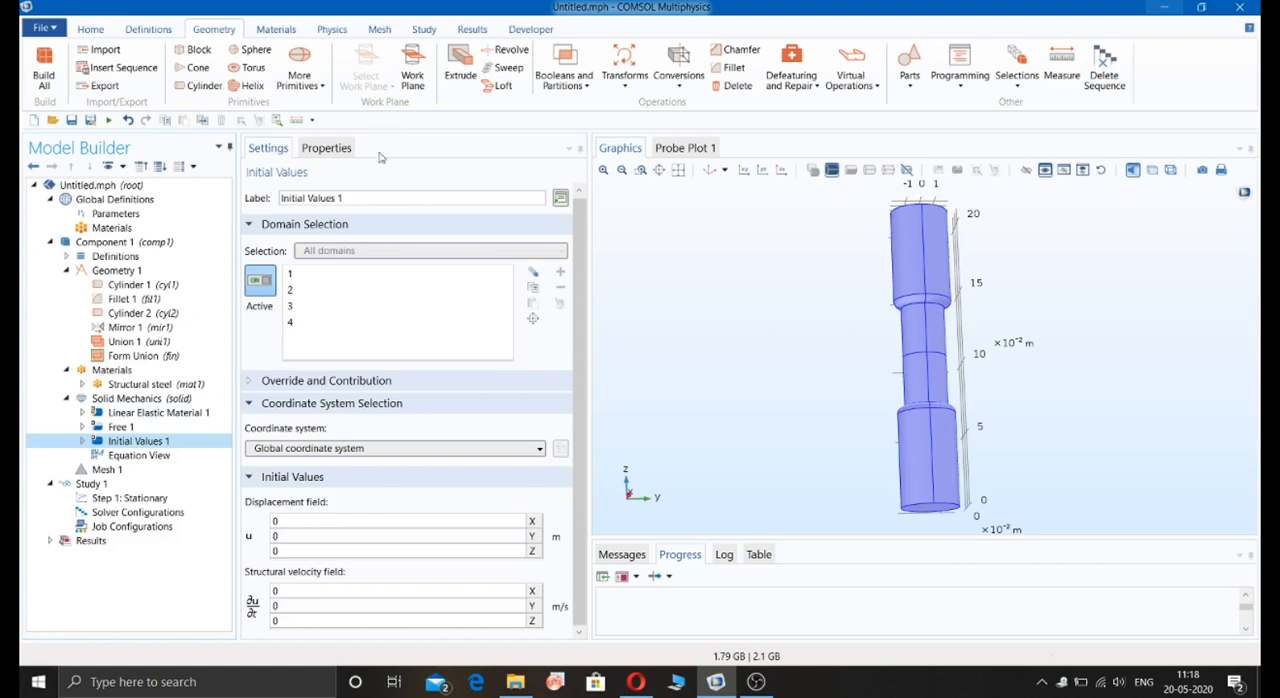
Step: Add a Fixed Constraint boundary condition on the circular end face of the shaft at z = 0
{"action": "left_click", "coordinate": [335, 30]}
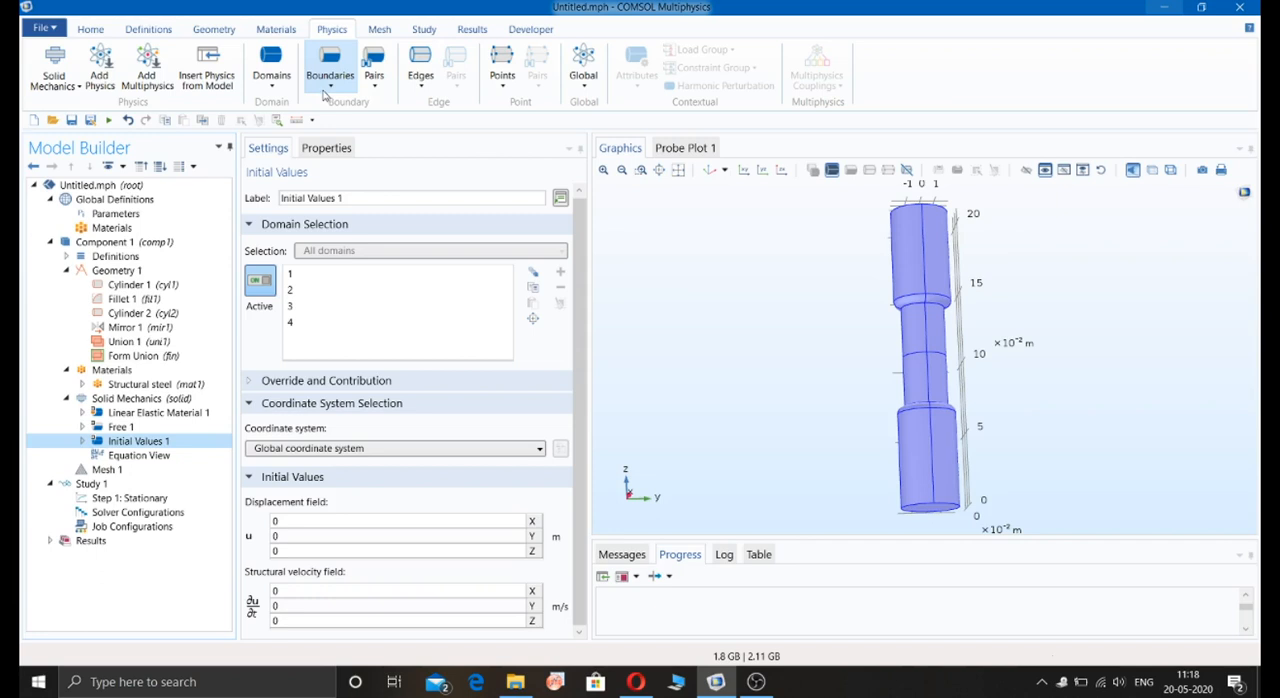
{"action": "left_click", "coordinate": [326, 90]}
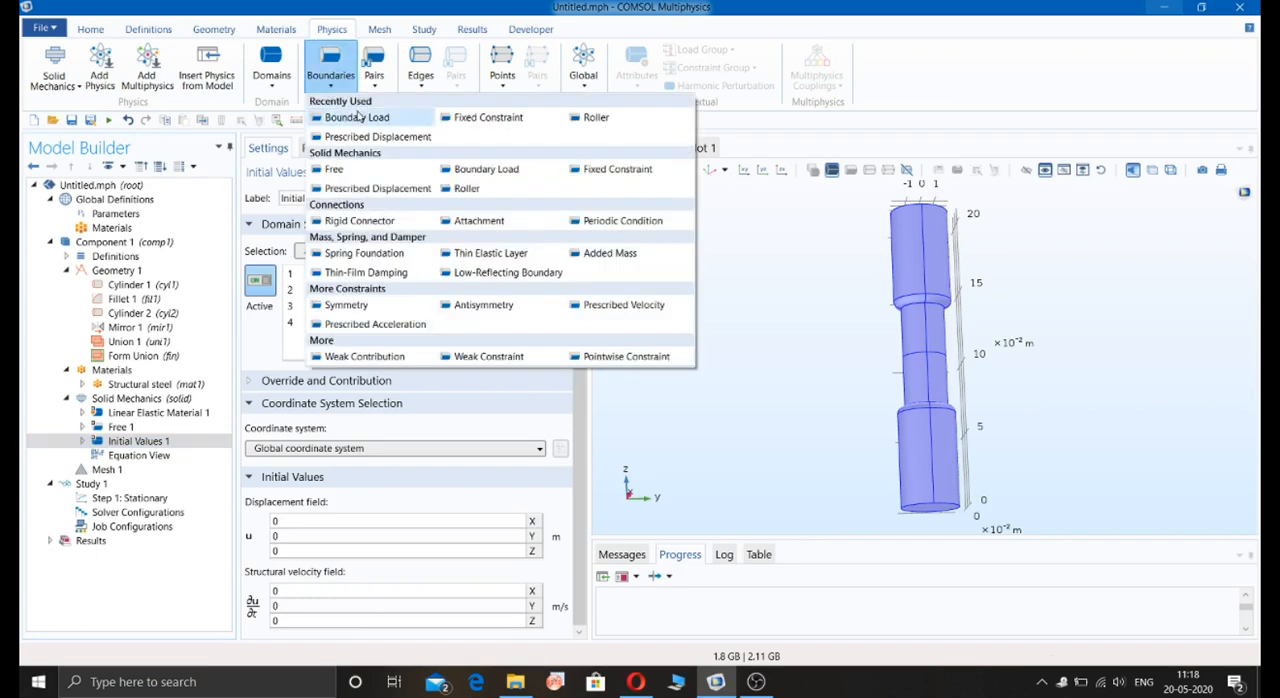
{"action": "left_click", "coordinate": [489, 117]}
{"action": "left_click_drag", "start_coordinate": [790, 262], "coordinate": [797, 338]}
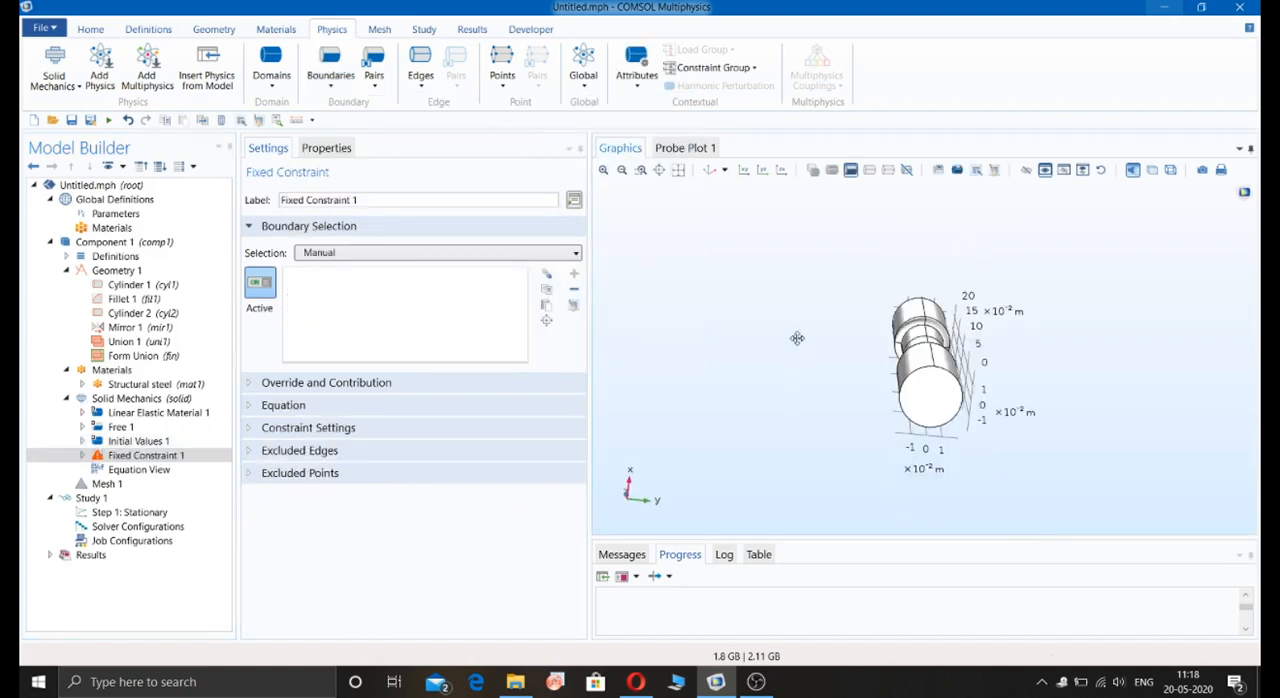
{"action": "left_click", "coordinate": [929, 394]}
{"action": "left_click_drag", "start_coordinate": [929, 394], "coordinate": [829, 428]}
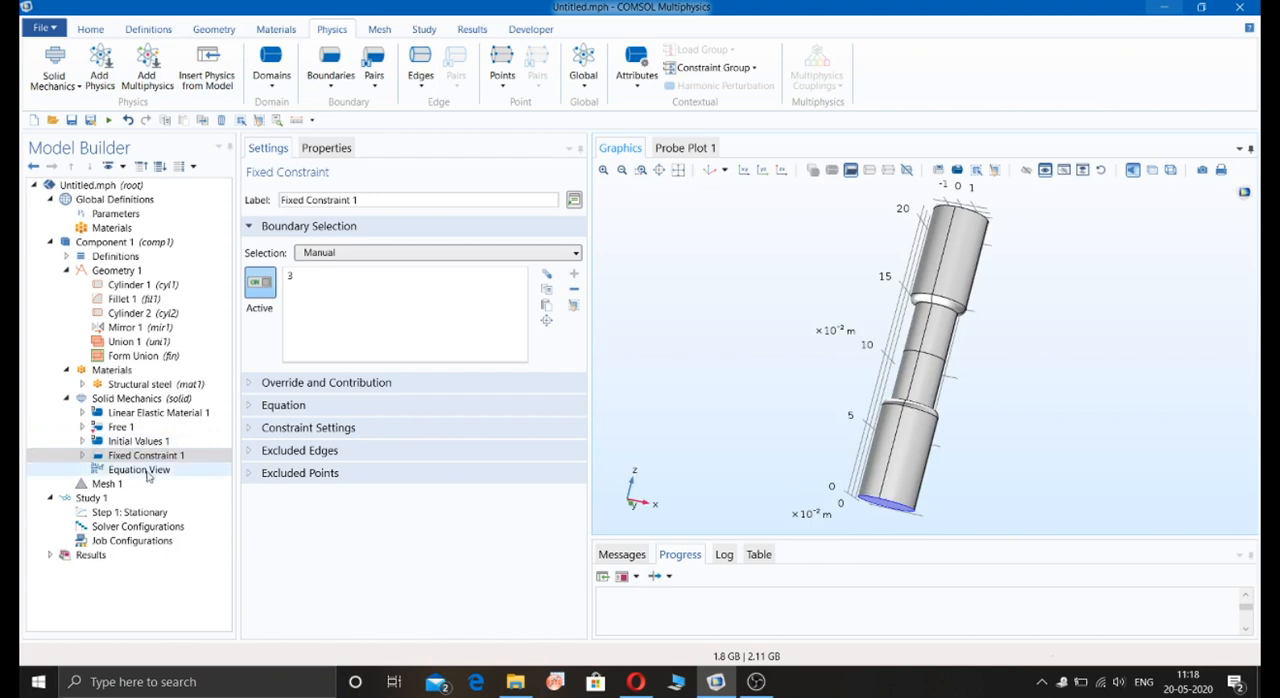
Step: Add a Boundary Load on the shaft's upper end face and set its load type to Total force
{"action": "left_click", "coordinate": [328, 78]}
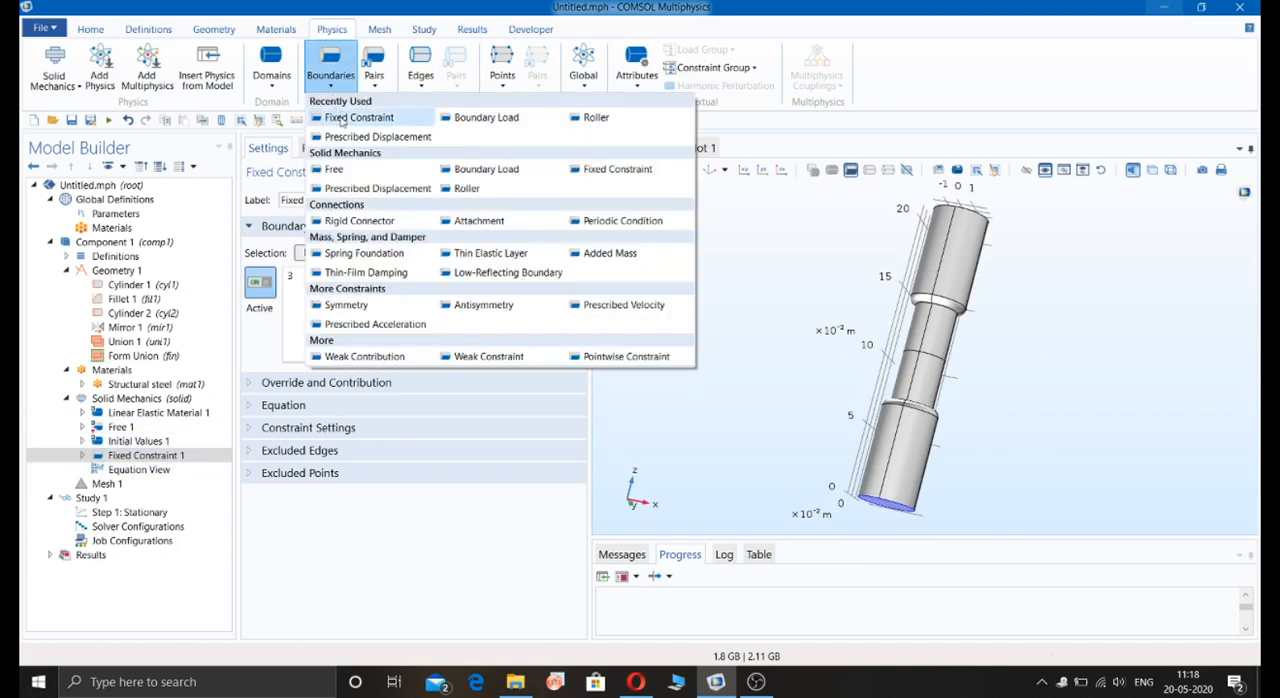
{"action": "left_click", "coordinate": [470, 121]}
{"action": "left_click_drag", "start_coordinate": [748, 246], "coordinate": [764, 306]}
{"action": "left_click", "coordinate": [925, 300]}
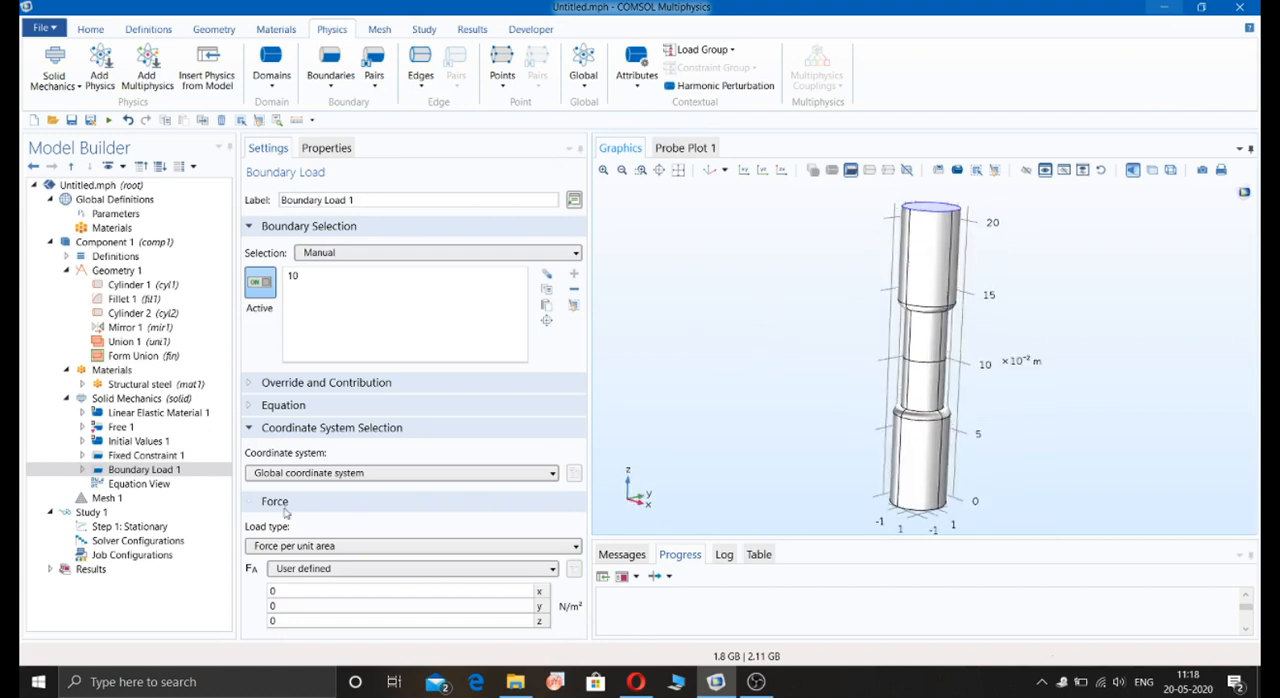
{"action": "left_click", "coordinate": [310, 546]}
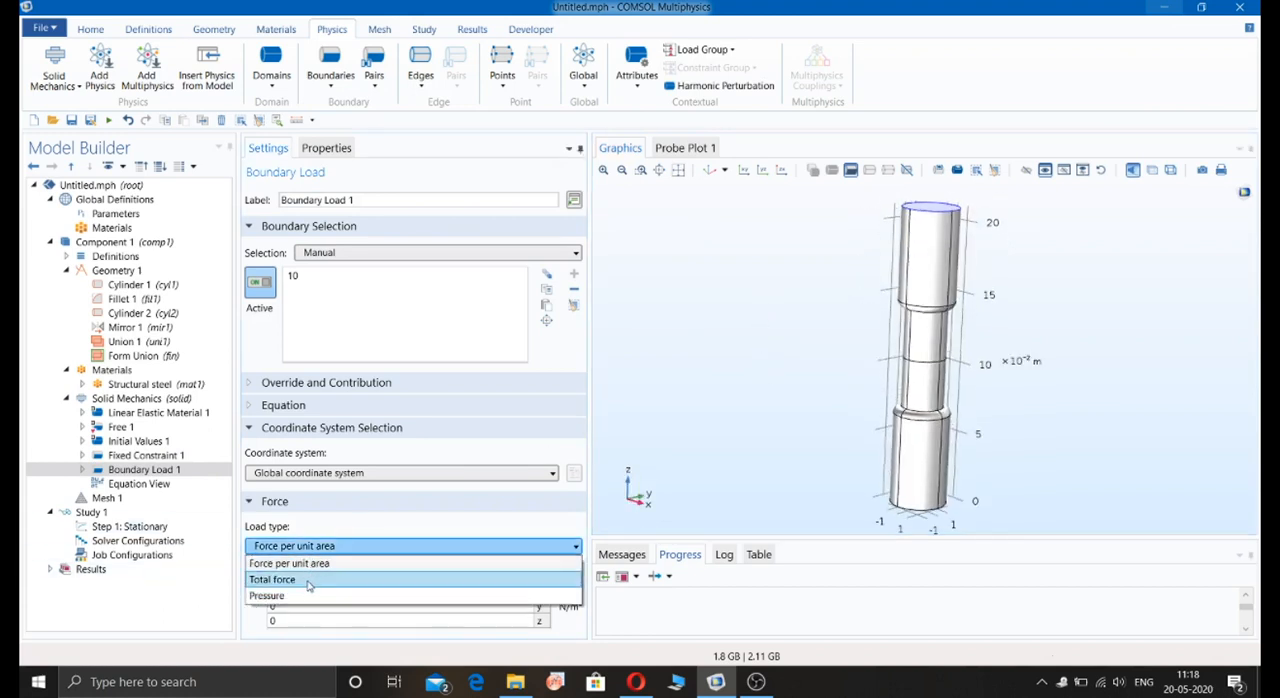
{"action": "left_click", "coordinate": [312, 579]}
Step: Define a global parameter F as 1E3[N] and enter F as the z component of the boundary load's total force
{"action": "left_click", "coordinate": [114, 215]}
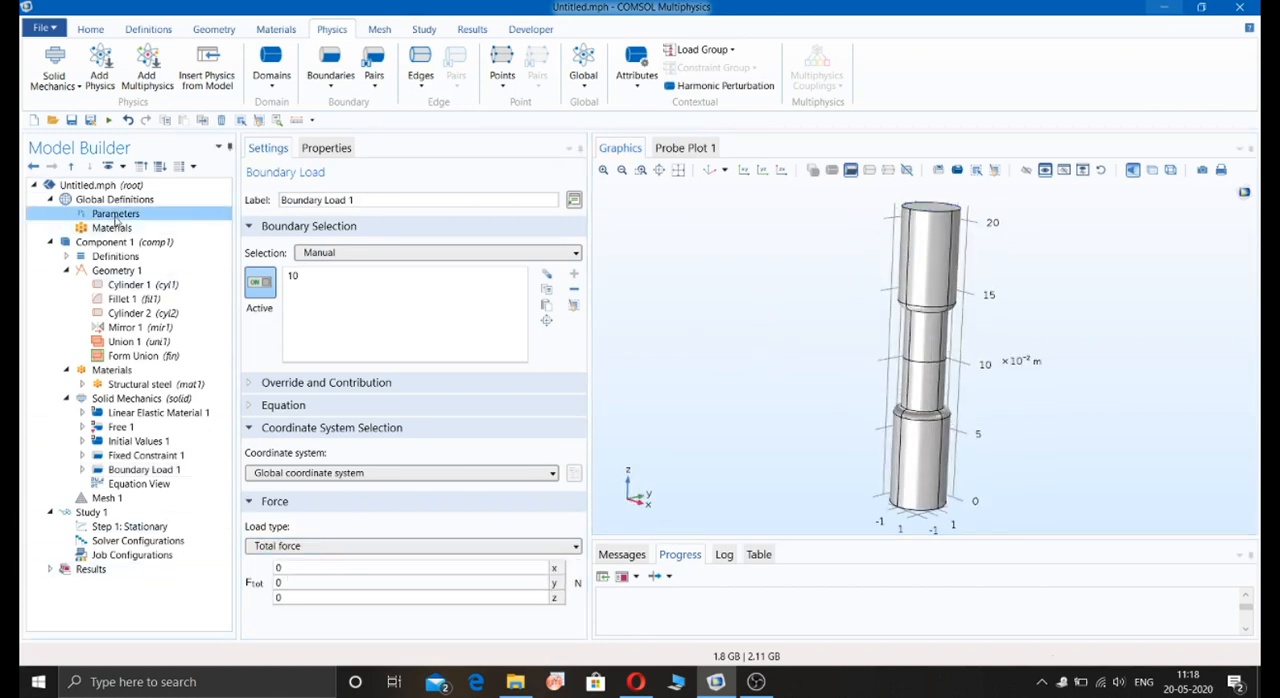
{"action": "left_click", "coordinate": [271, 252]}
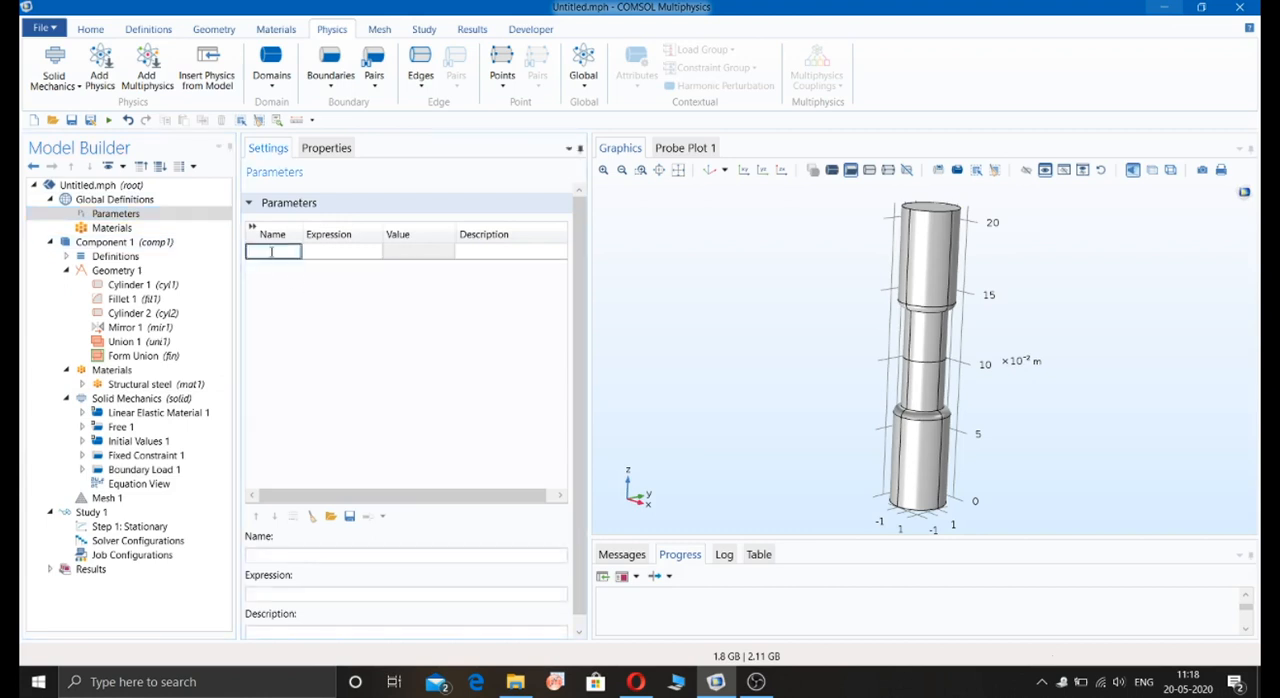
{"action": "type", "text": "F"}
{"action": "left_click", "coordinate": [342, 251]}
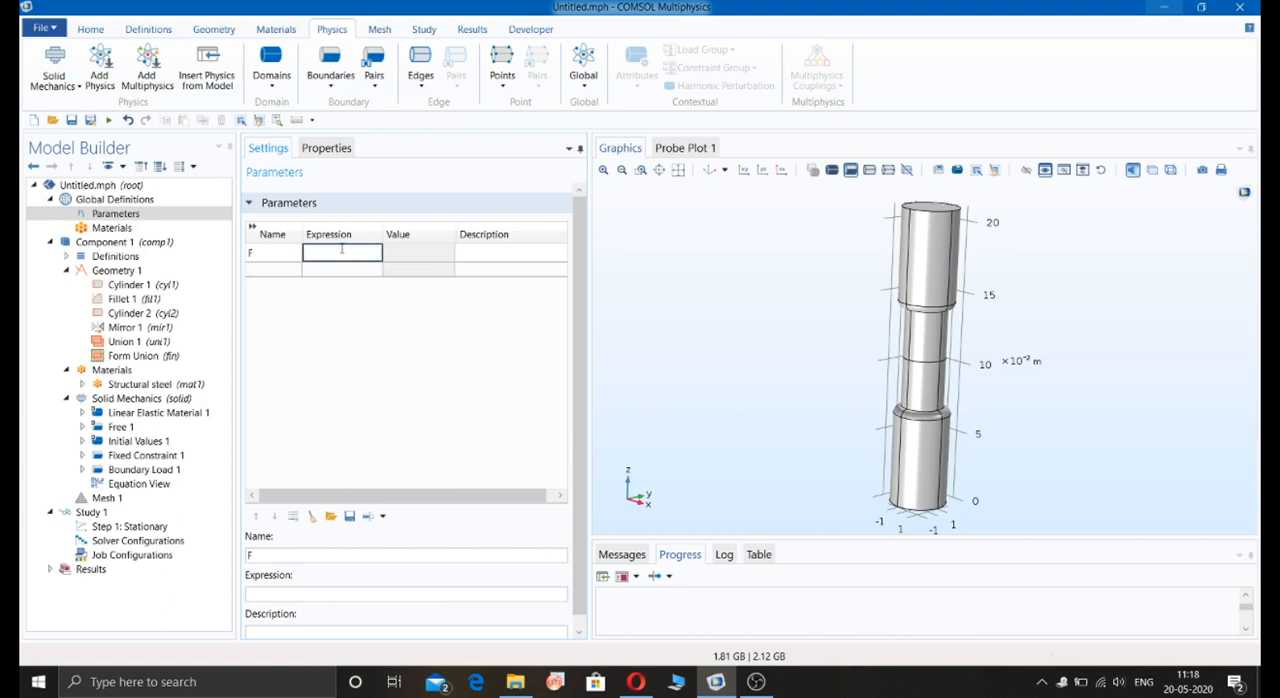
{"action": "type", "text": "1E3[N"}
{"action": "key", "text": "Return"}
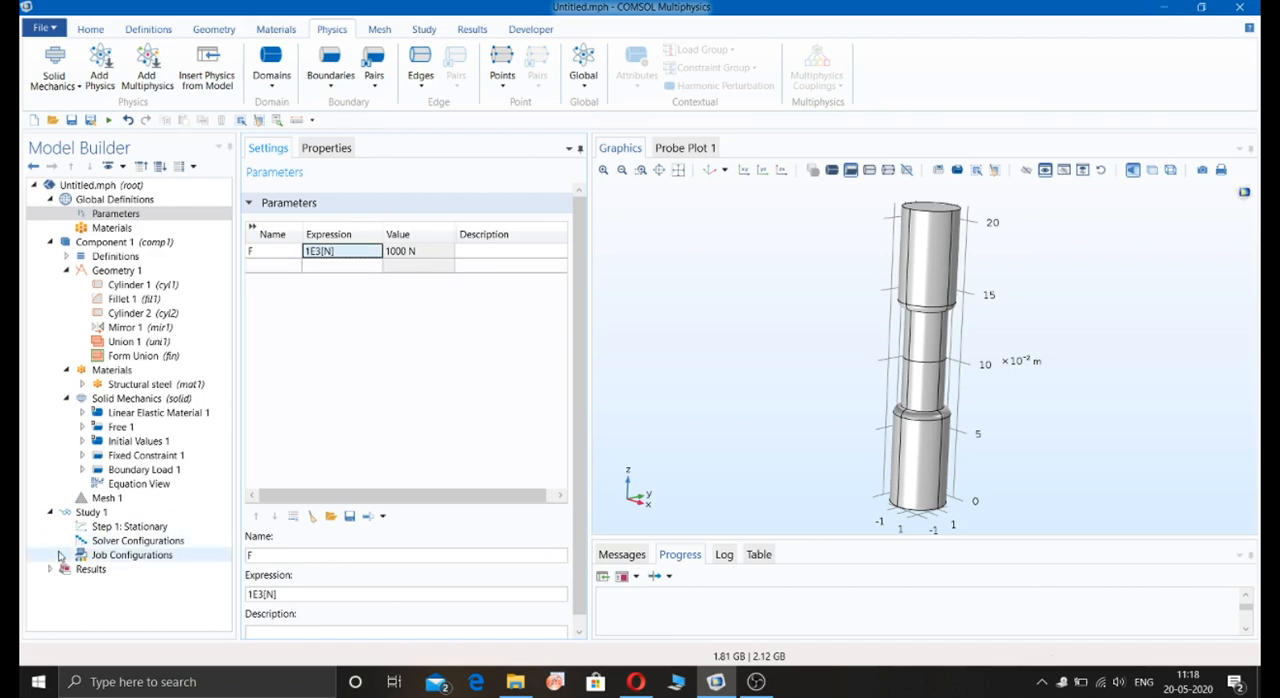
{"action": "left_click", "coordinate": [143, 470]}
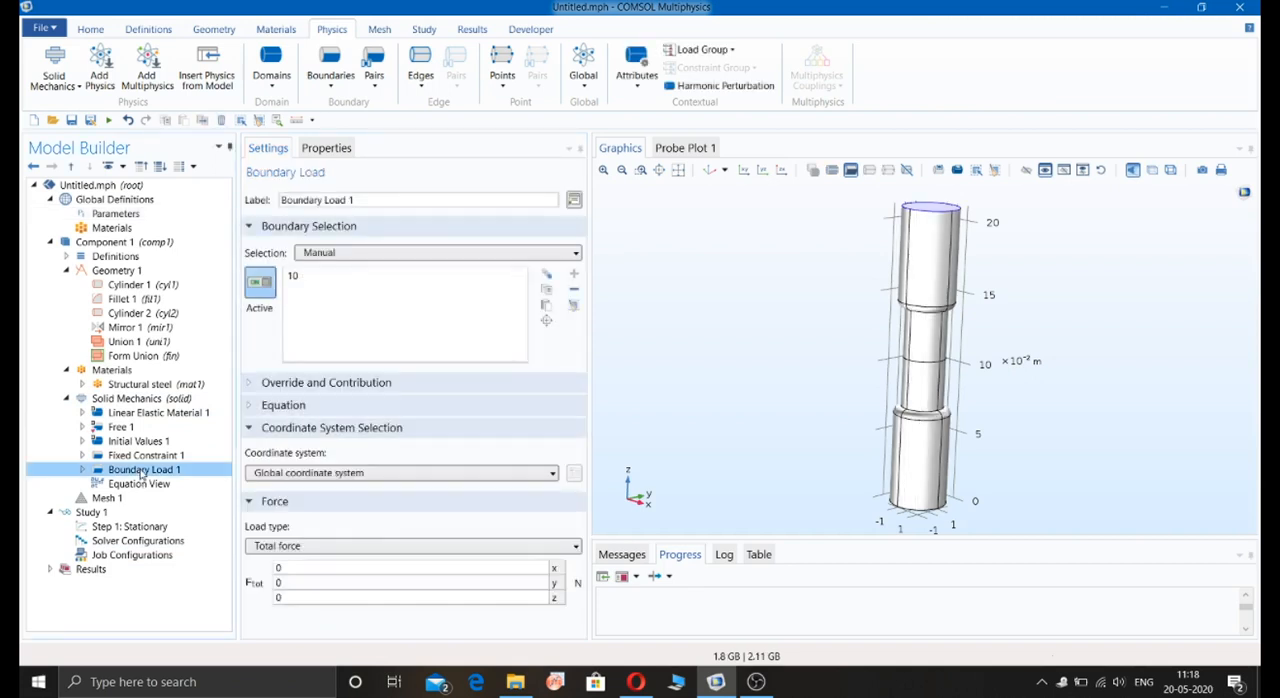
{"action": "left_click", "coordinate": [306, 597]}
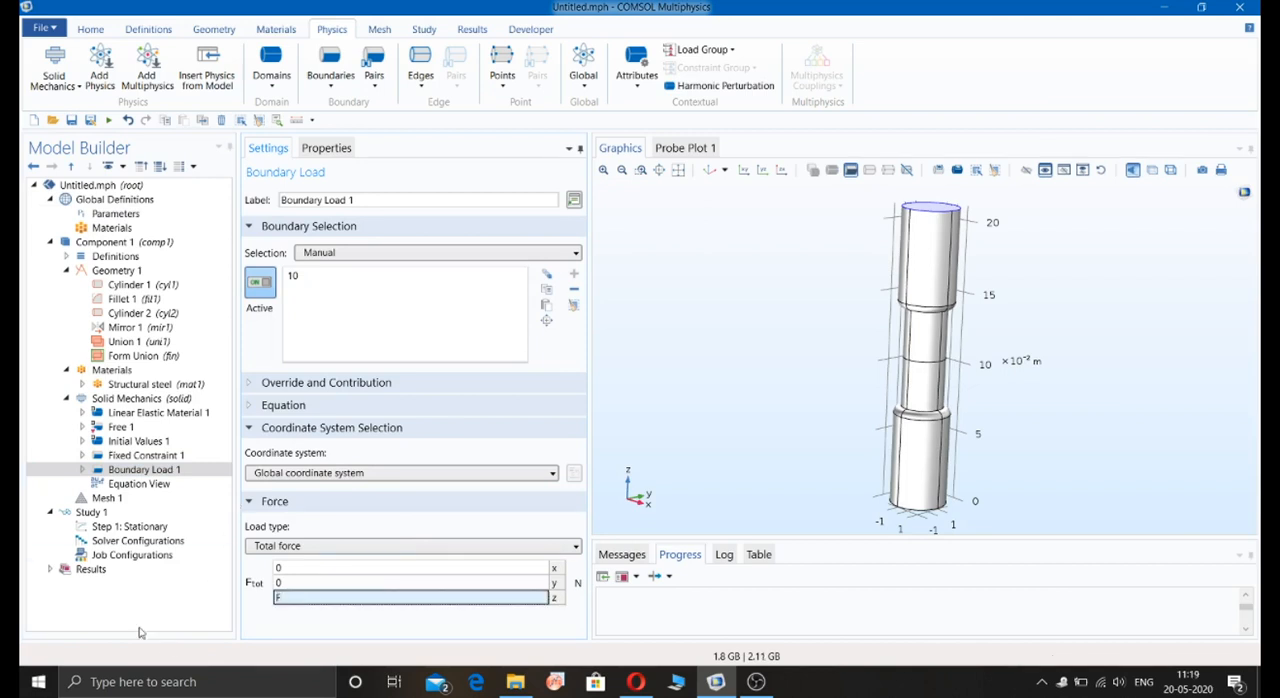
Step: Build the physics-controlled mesh of the shaft with Normal element size
{"action": "left_click", "coordinate": [116, 500]}
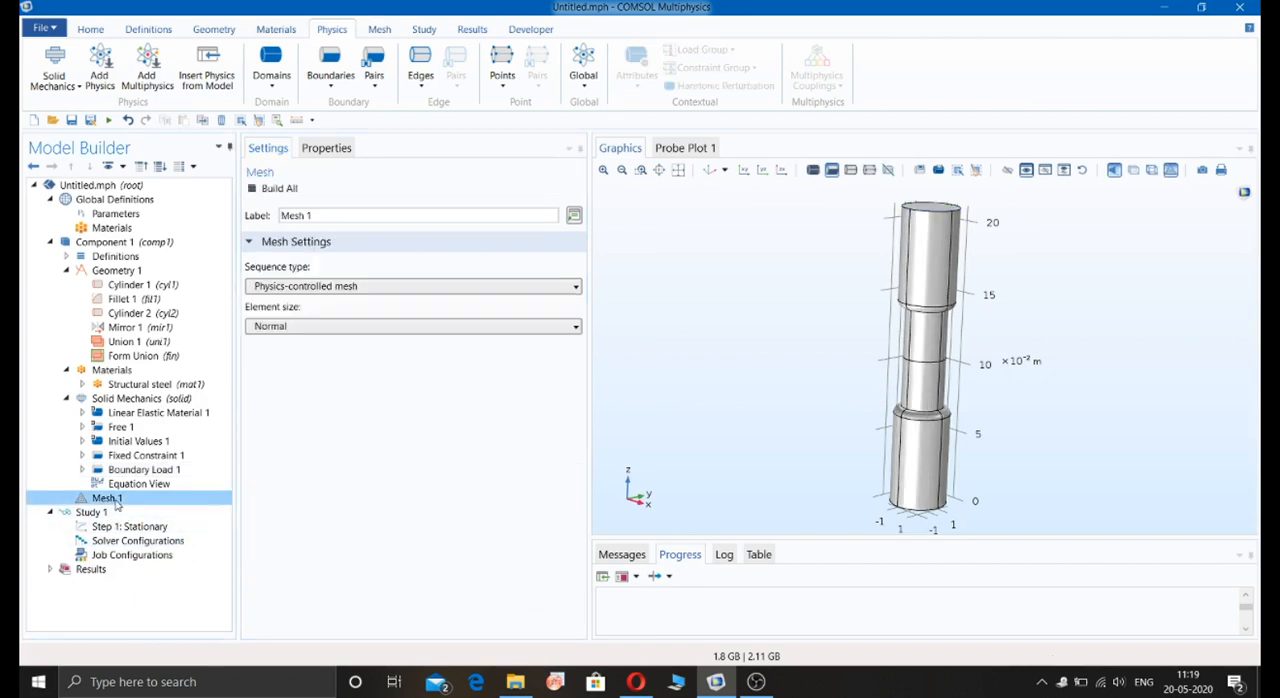
{"action": "right_click", "coordinate": [116, 504]}
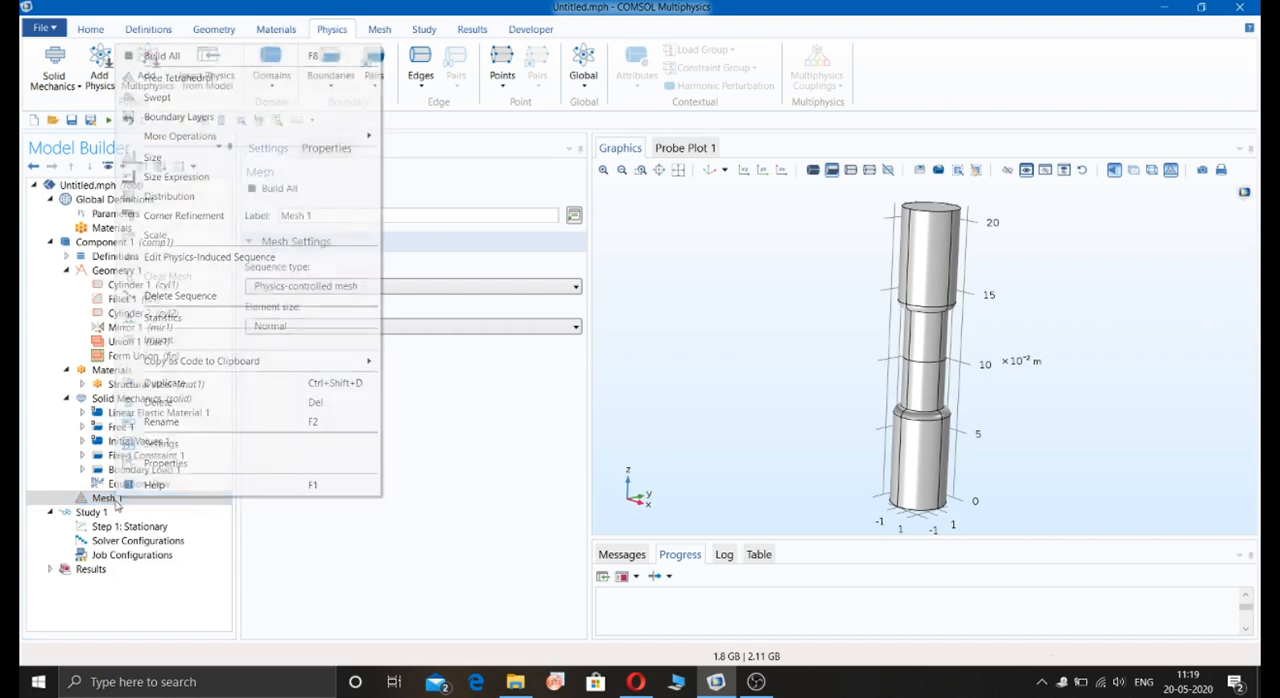
{"action": "left_click", "coordinate": [215, 58]}
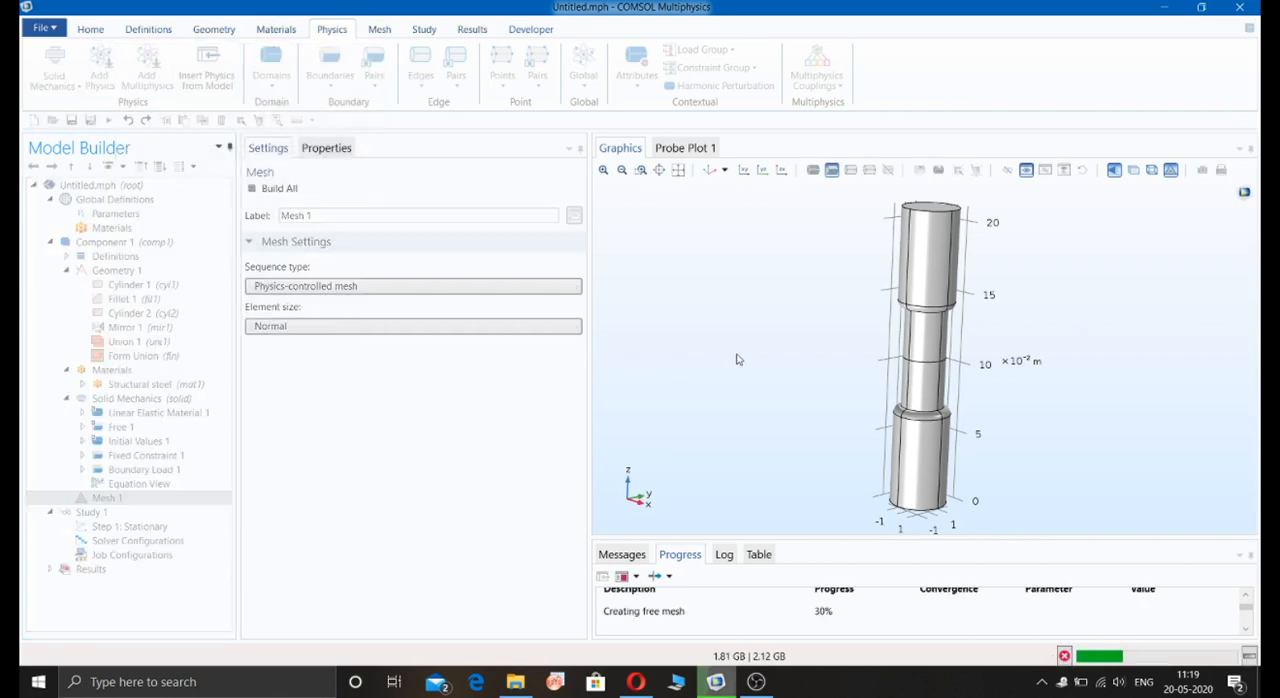
{"action": "mouse_move", "coordinate": [737, 358]}
{"action": "left_mouse_down"}
{"action": "mouse_move", "coordinate": [783, 392]}
{"action": "mouse_move", "coordinate": [694, 323]}
{"action": "mouse_move", "coordinate": [717, 371]}
{"action": "left_mouse_up"}
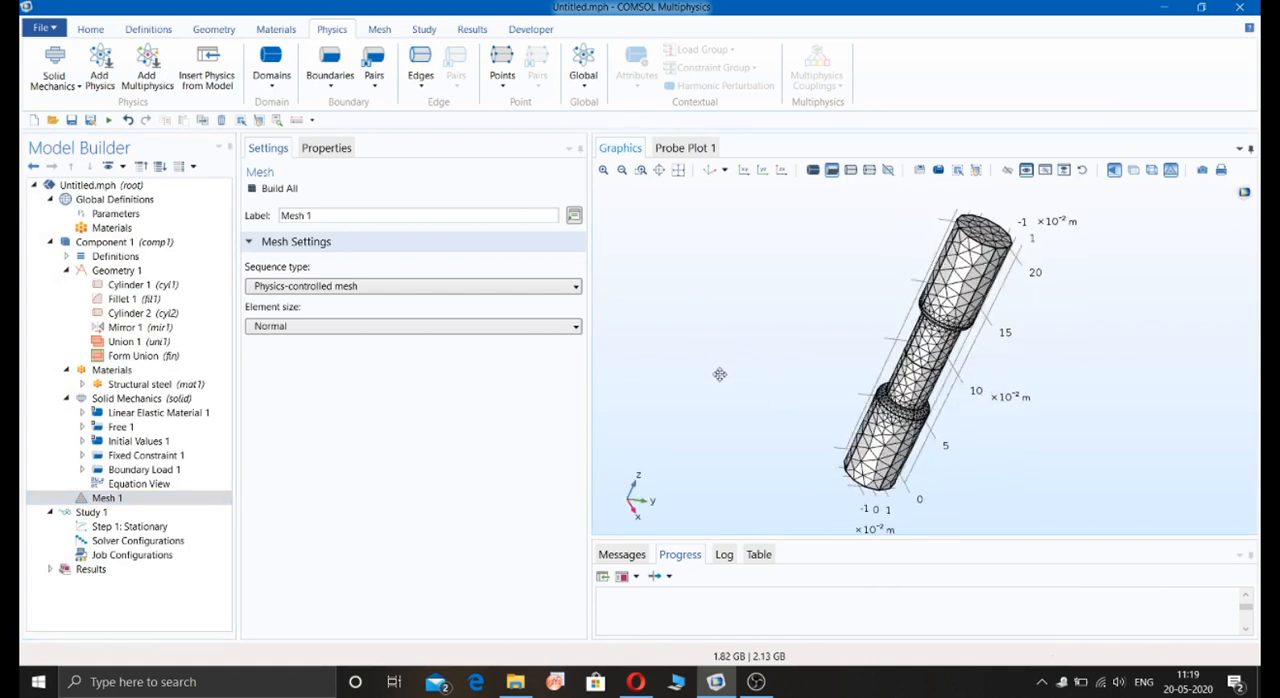
Step: Review the Study 1 settings and the faces assigned to the fixed constraint and the boundary load
{"action": "left_click", "coordinate": [143, 516]}
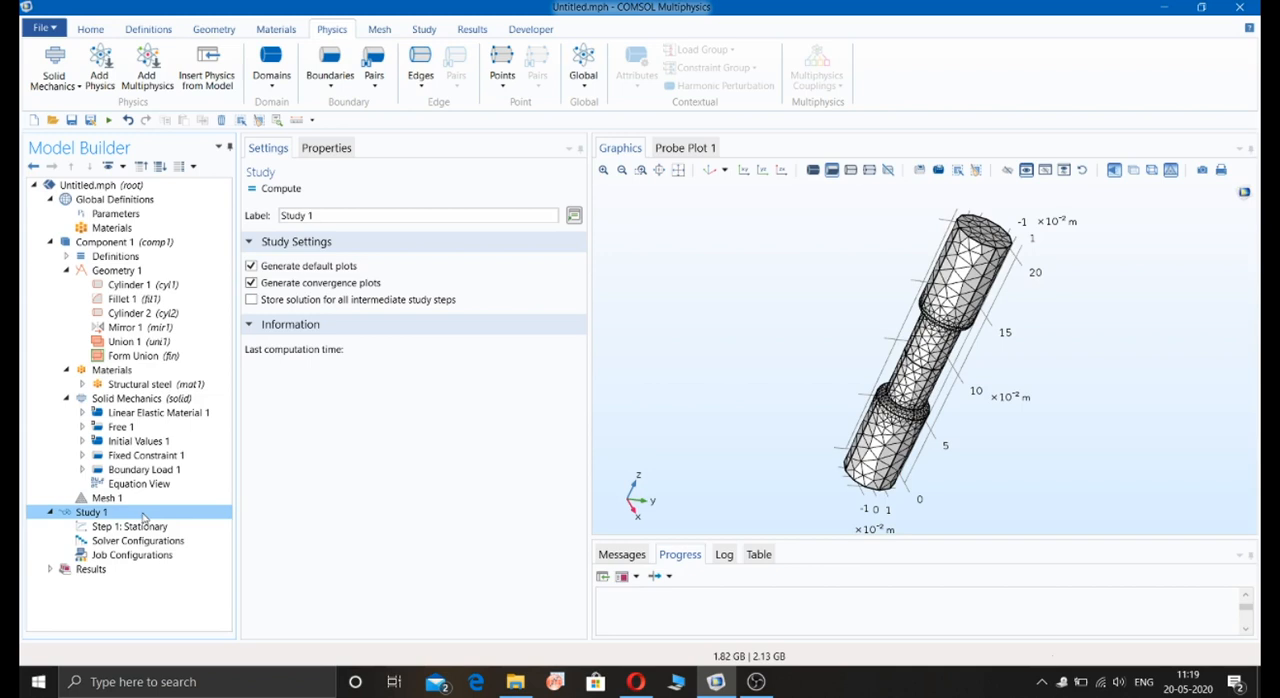
{"action": "left_click_drag", "start_coordinate": [815, 334], "coordinate": [775, 288]}
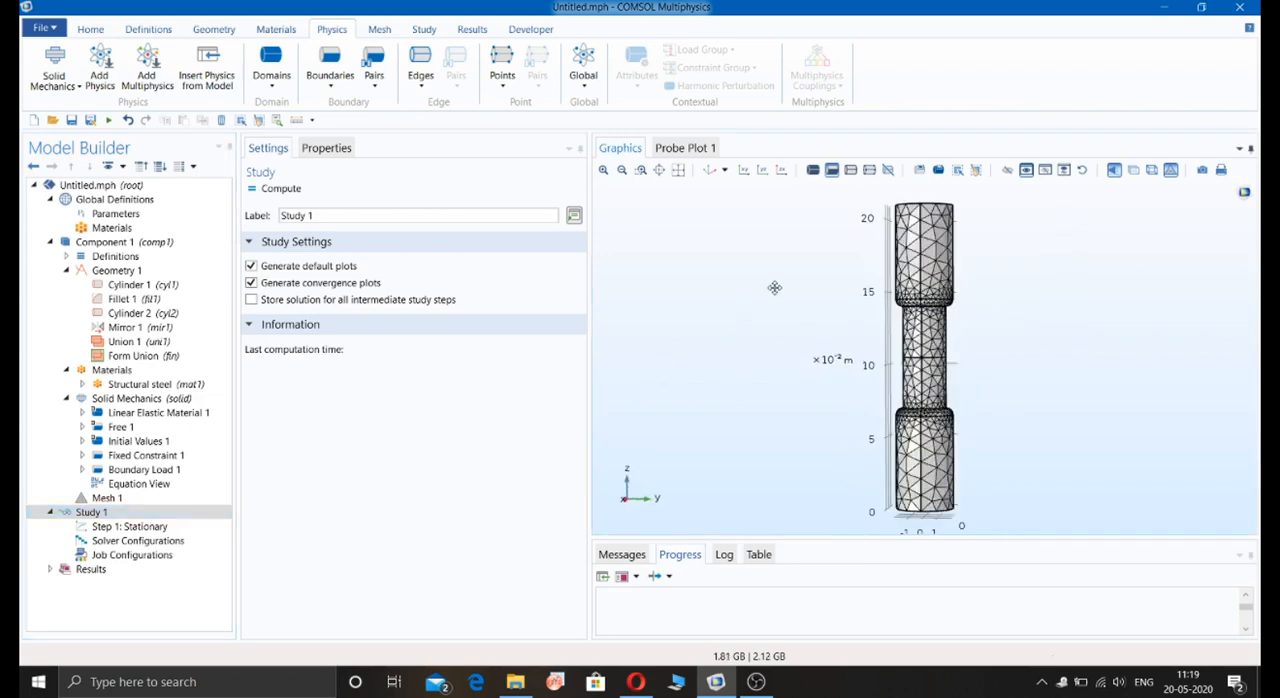
{"action": "left_click", "coordinate": [145, 457]}
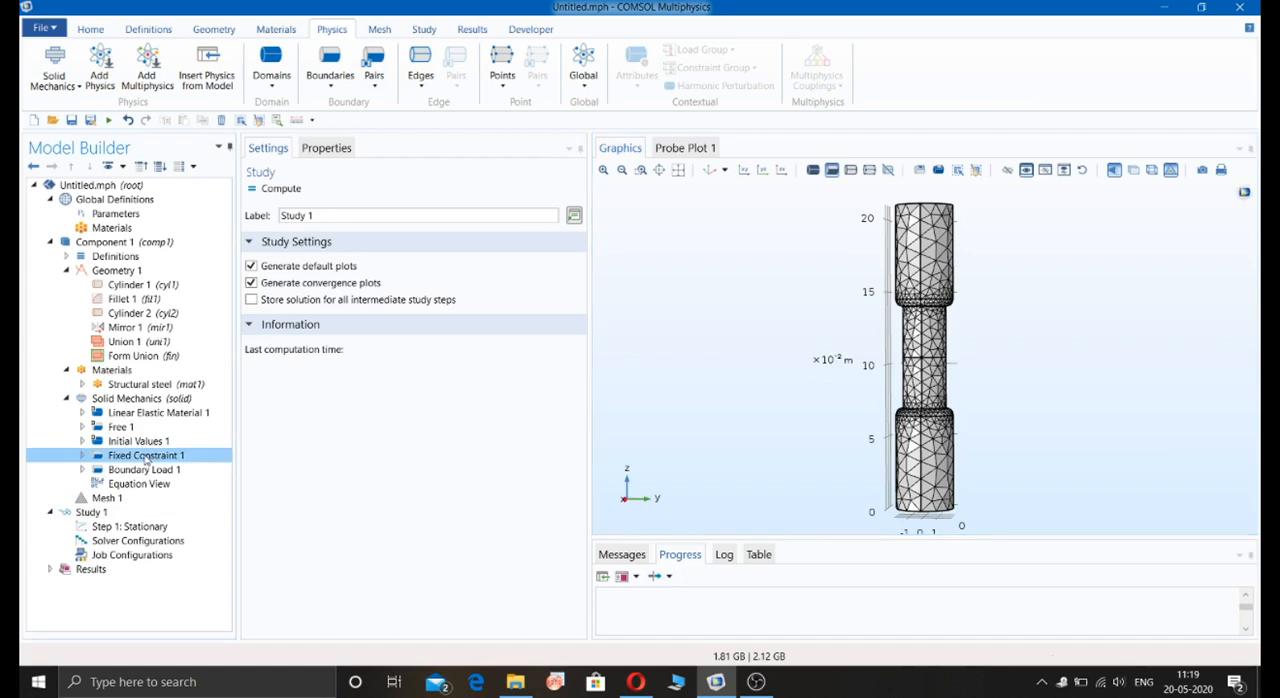
{"action": "left_click_drag", "start_coordinate": [788, 348], "coordinate": [767, 297]}
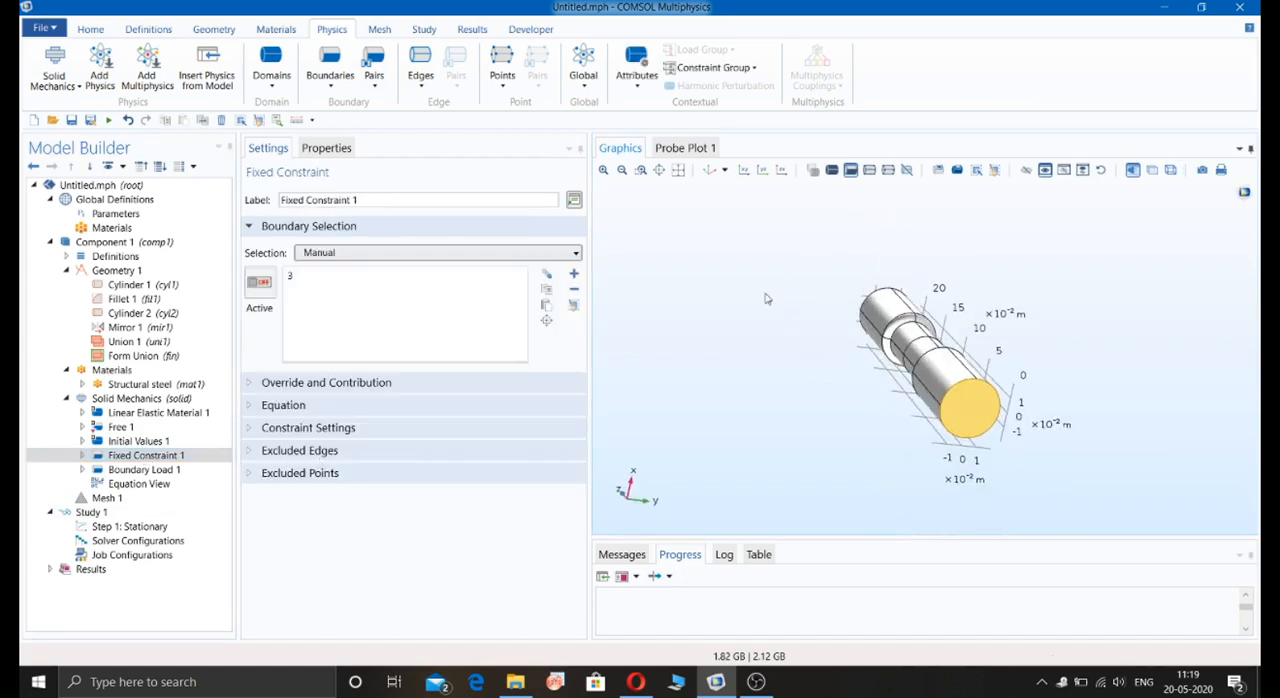
{"action": "left_click", "coordinate": [130, 472]}
{"action": "left_click_drag", "start_coordinate": [854, 278], "coordinate": [963, 278]}
Step: Enable an auxiliary sweep of F over range(1E3,10E3,100E3) in the Stationary step and compute the study
{"action": "left_click", "coordinate": [130, 526]}
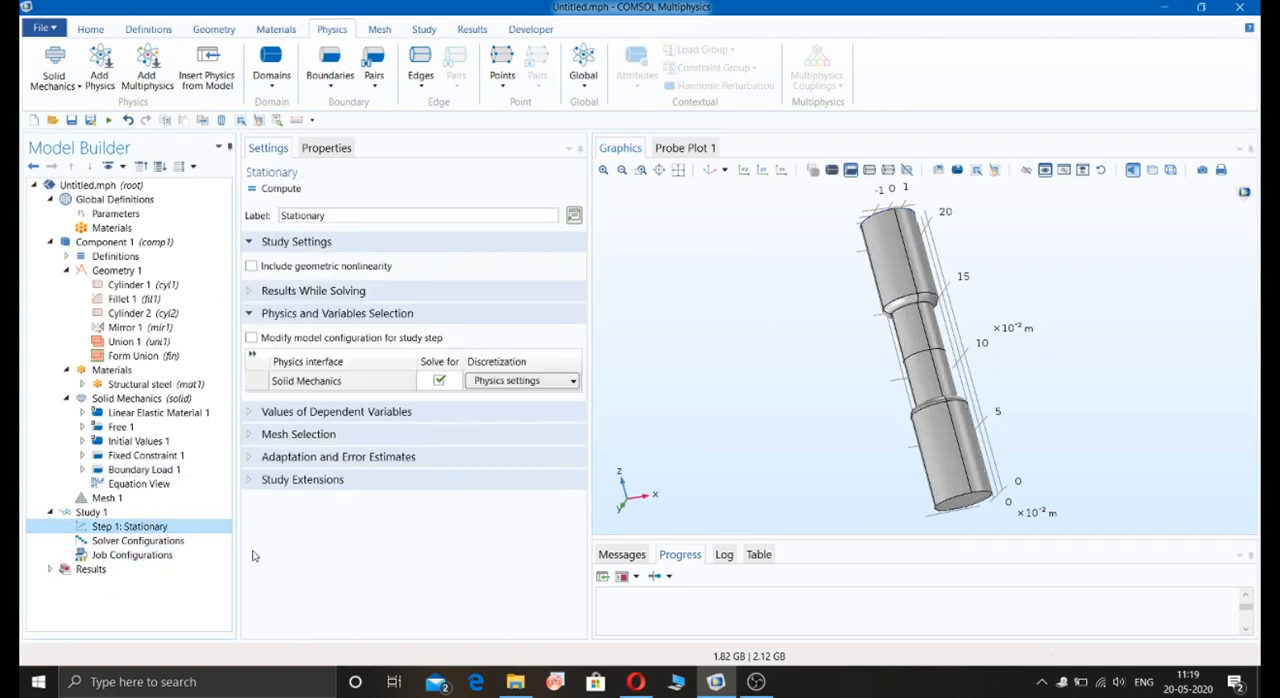
{"action": "left_click", "coordinate": [253, 484]}
{"action": "left_click", "coordinate": [265, 353]}
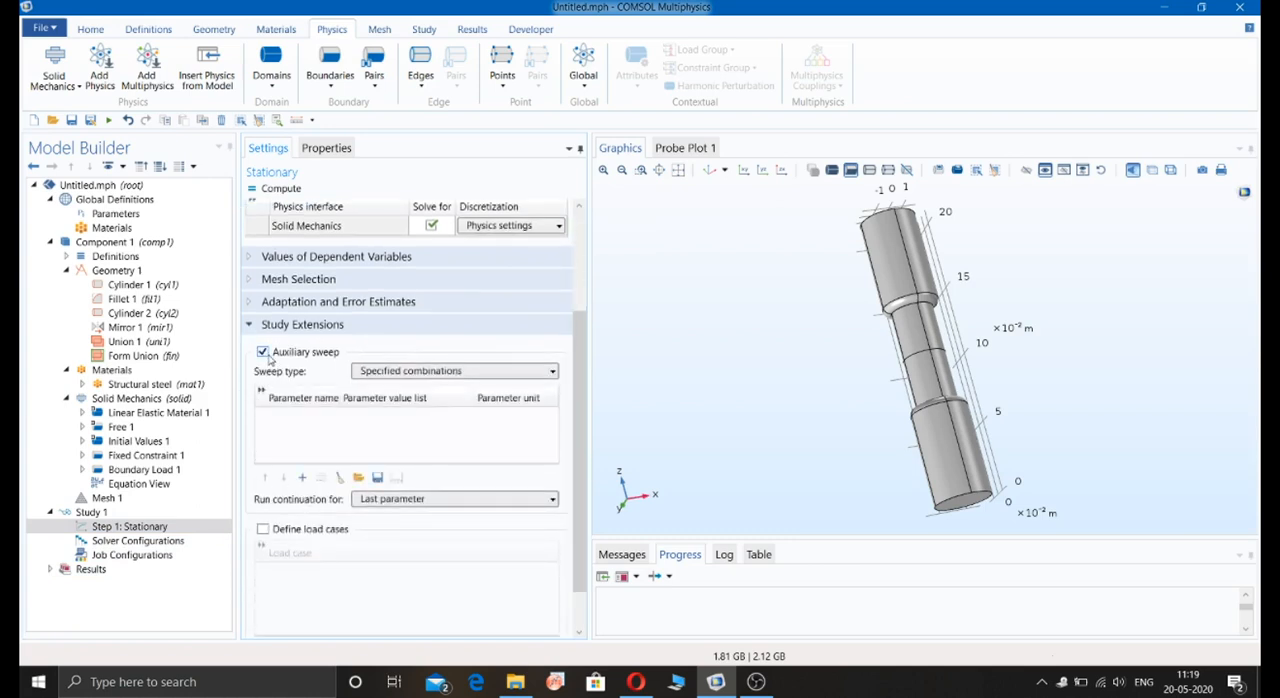
{"action": "left_click", "coordinate": [302, 477]}
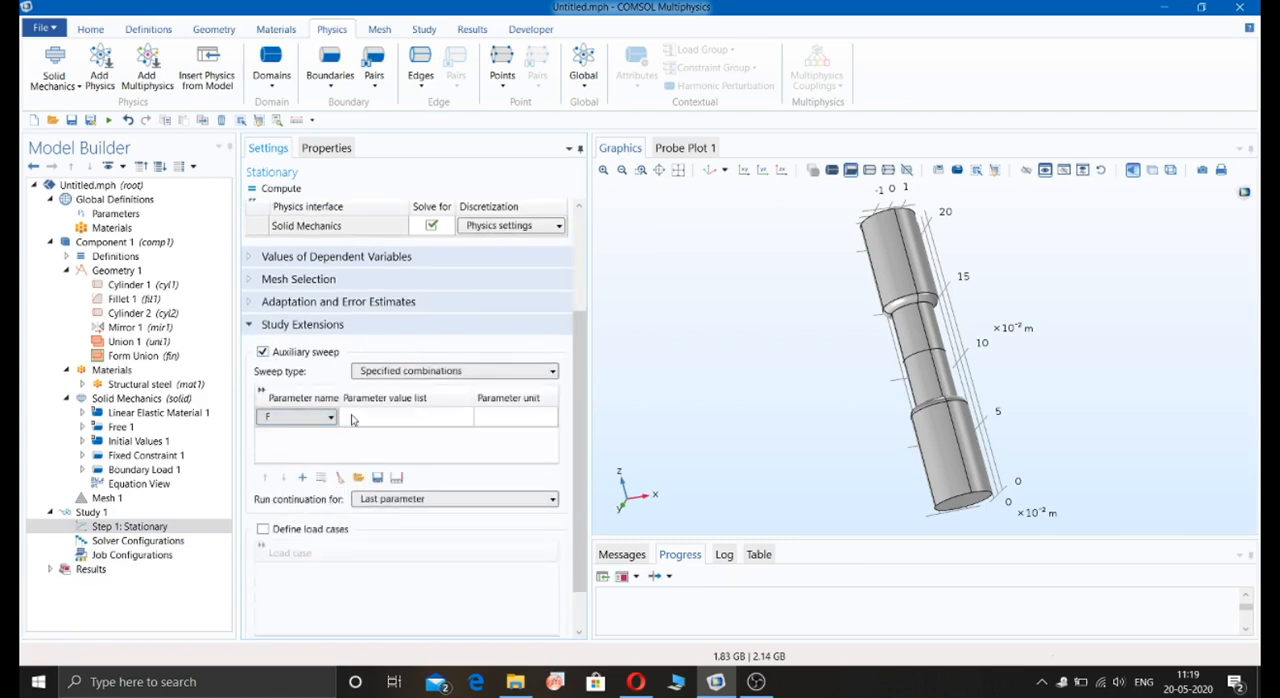
{"action": "left_click", "coordinate": [353, 417]}
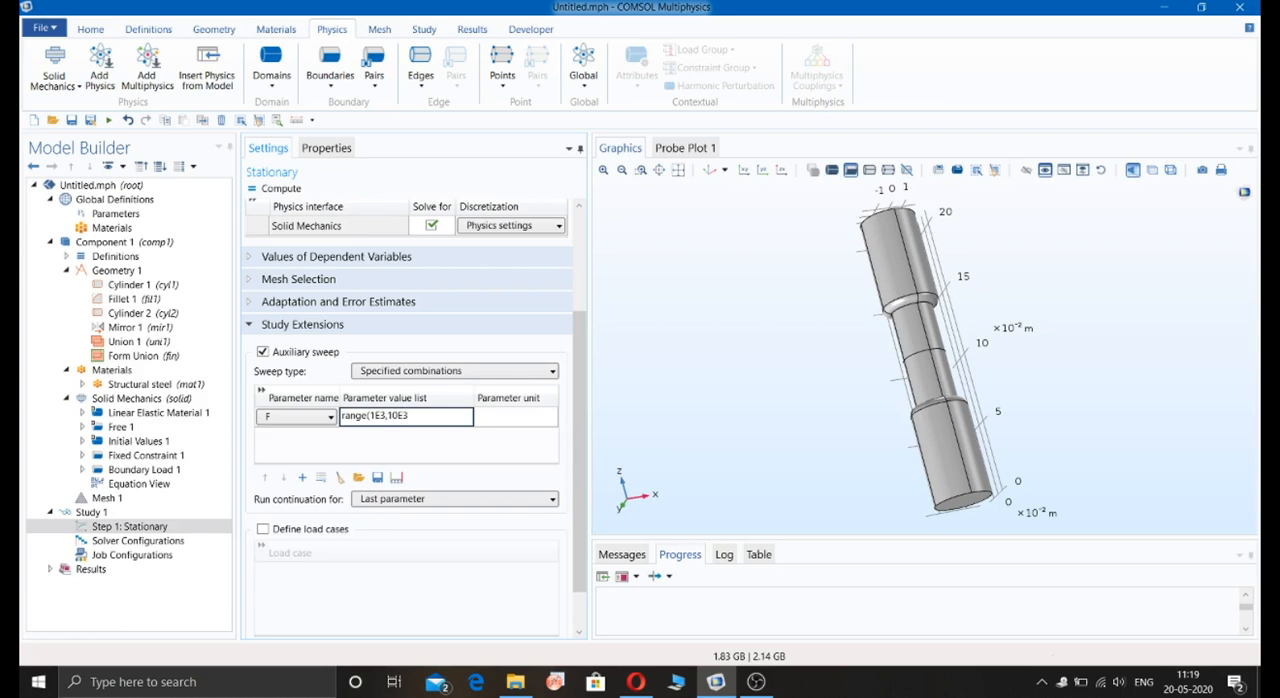
{"action": "type", "text": "00E3"}
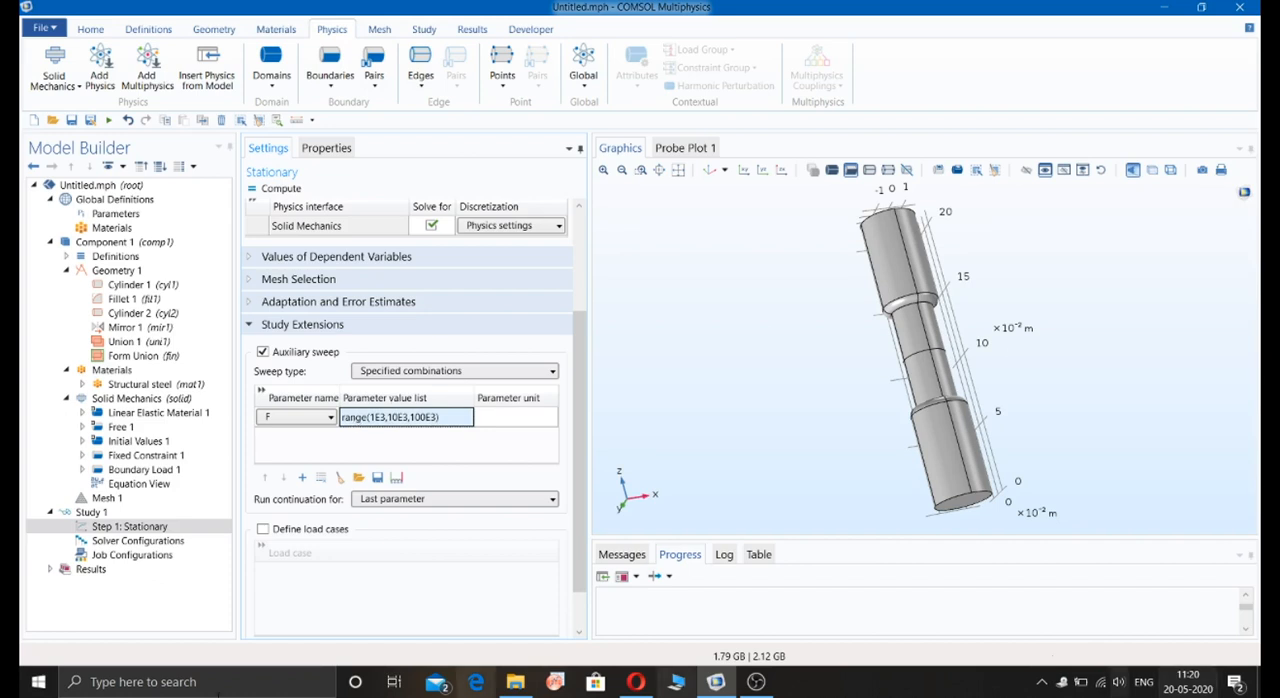
{"action": "left_click", "coordinate": [280, 188]}
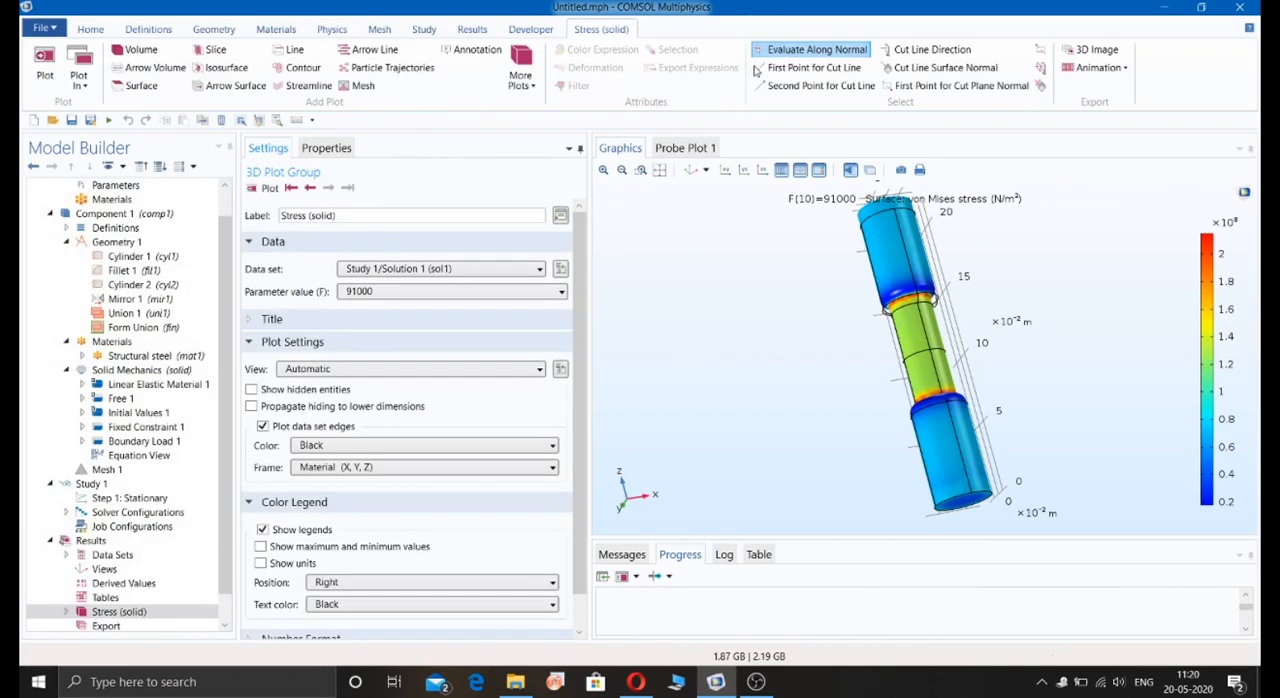
Step: Show the von Mises stress plot in the YZ view and add maximum and minimum values and units to its color legend
{"action": "left_click", "coordinate": [659, 170]}
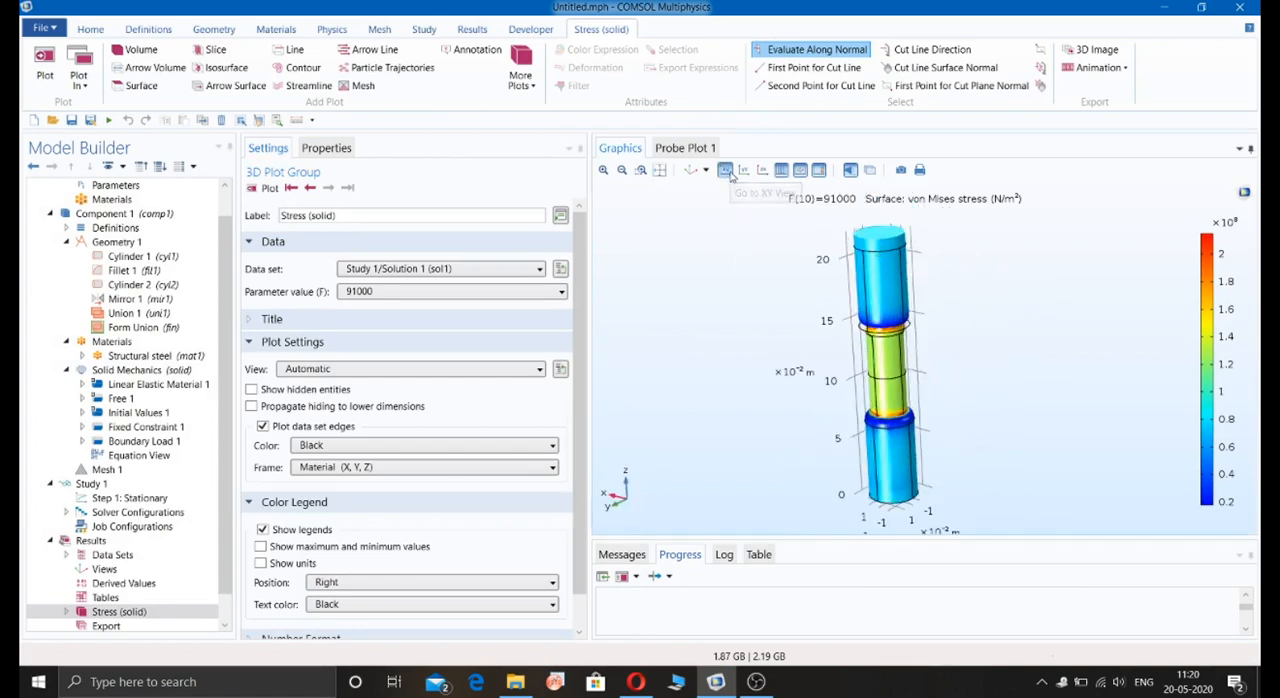
{"action": "left_click", "coordinate": [725, 170]}
{"action": "left_click", "coordinate": [743, 170]}
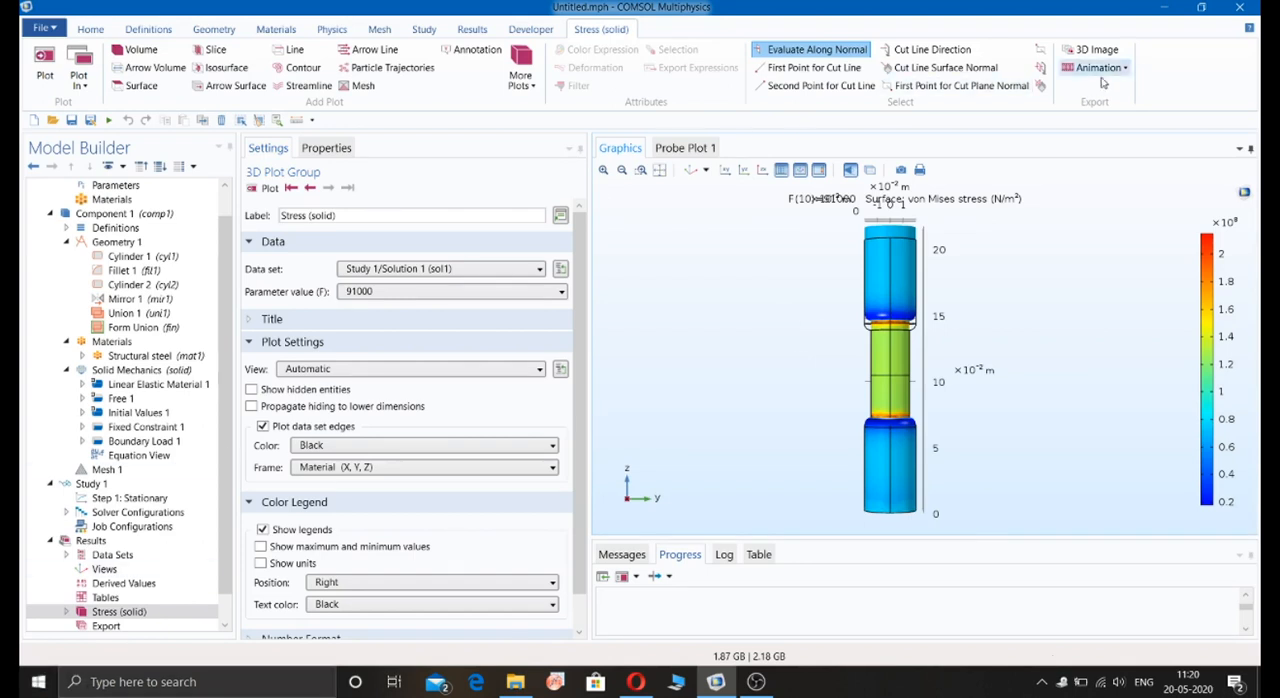
{"action": "left_click", "coordinate": [261, 547]}
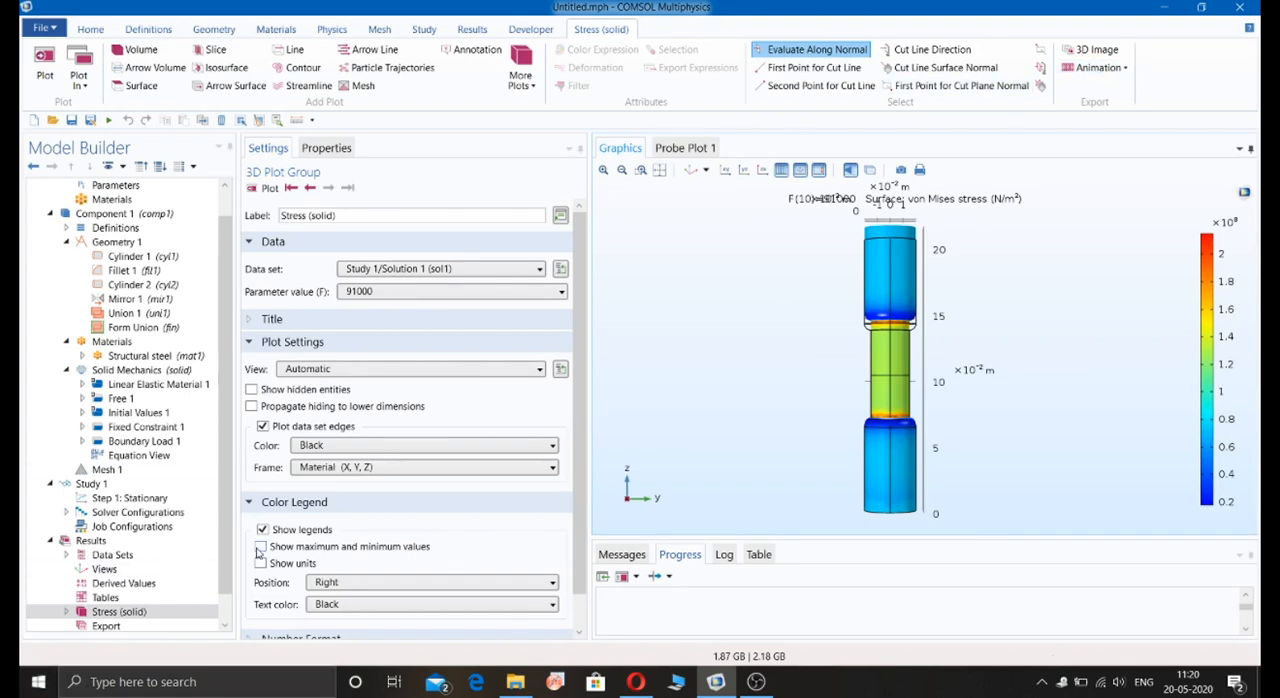
{"action": "left_click", "coordinate": [261, 564]}
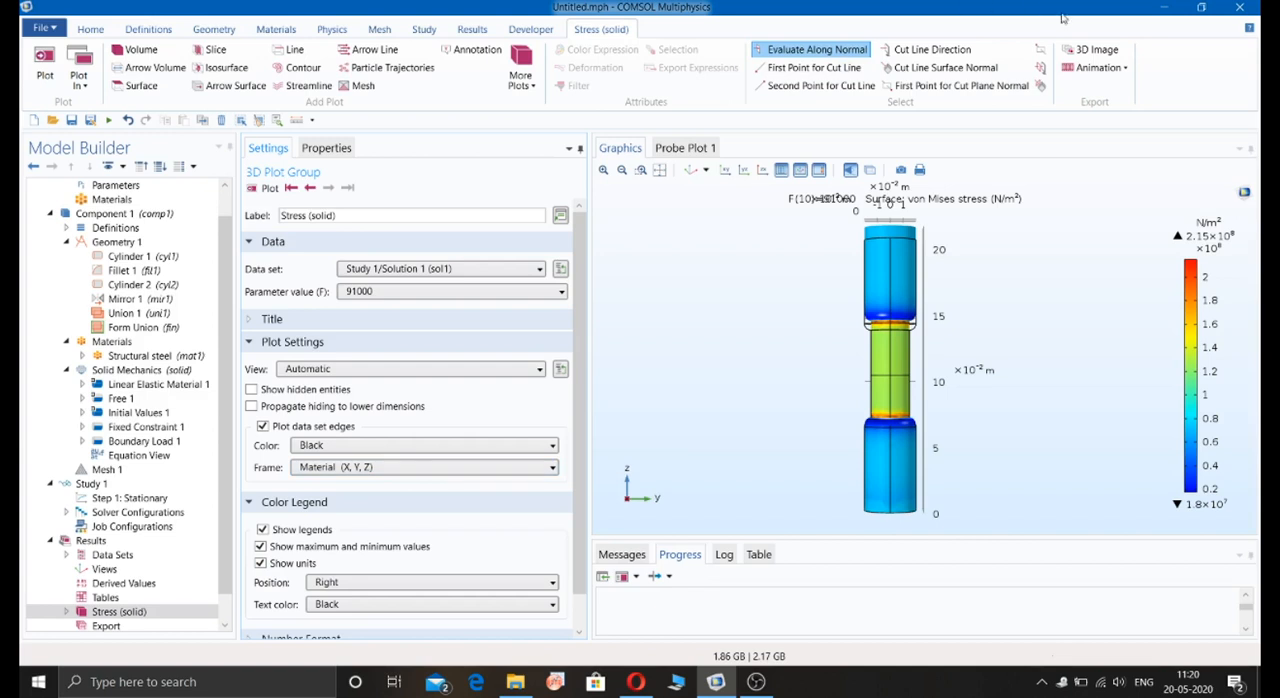
Step: Create a player animation of the stress plot looping over F with 10 frames and play it
{"action": "left_click", "coordinate": [1098, 68]}
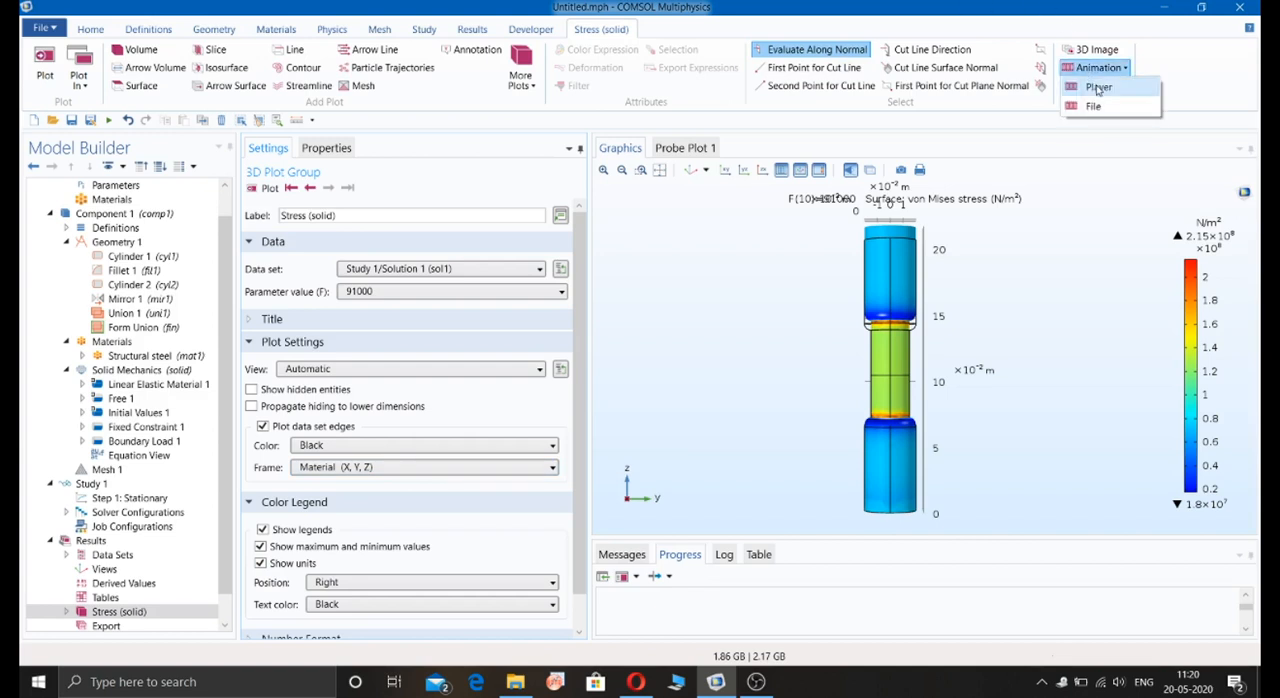
{"action": "left_click", "coordinate": [1098, 88]}
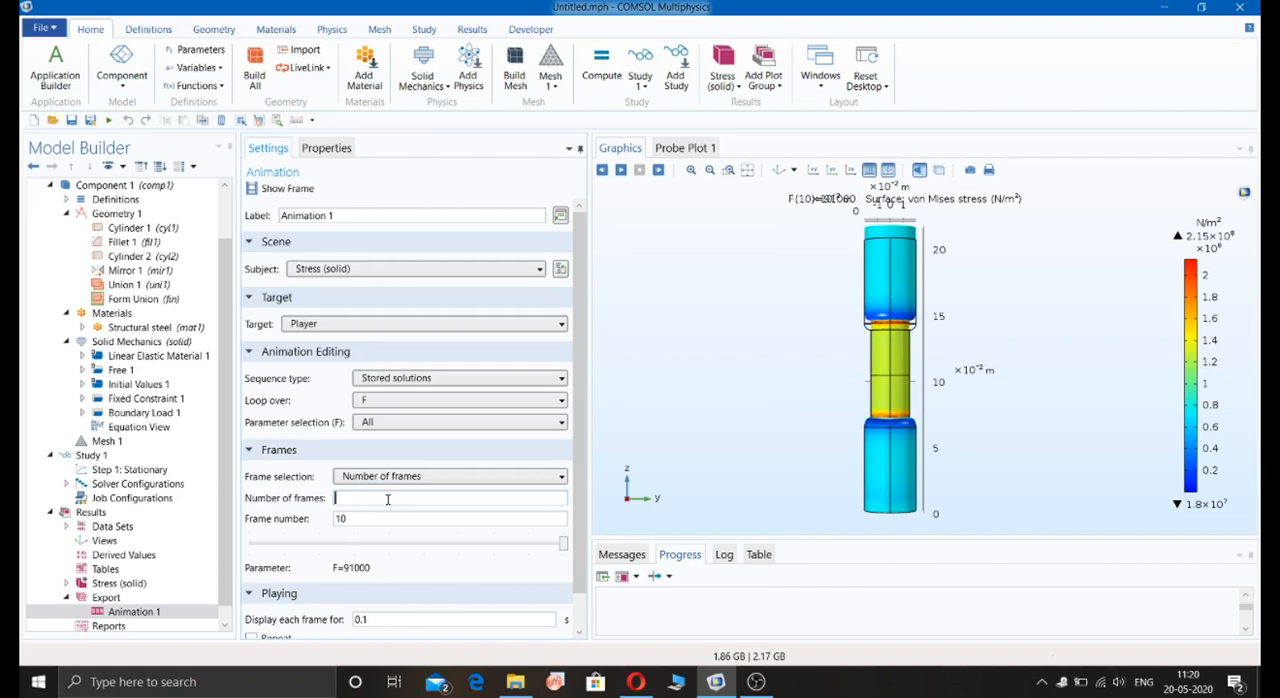
{"action": "left_click", "coordinate": [286, 189]}
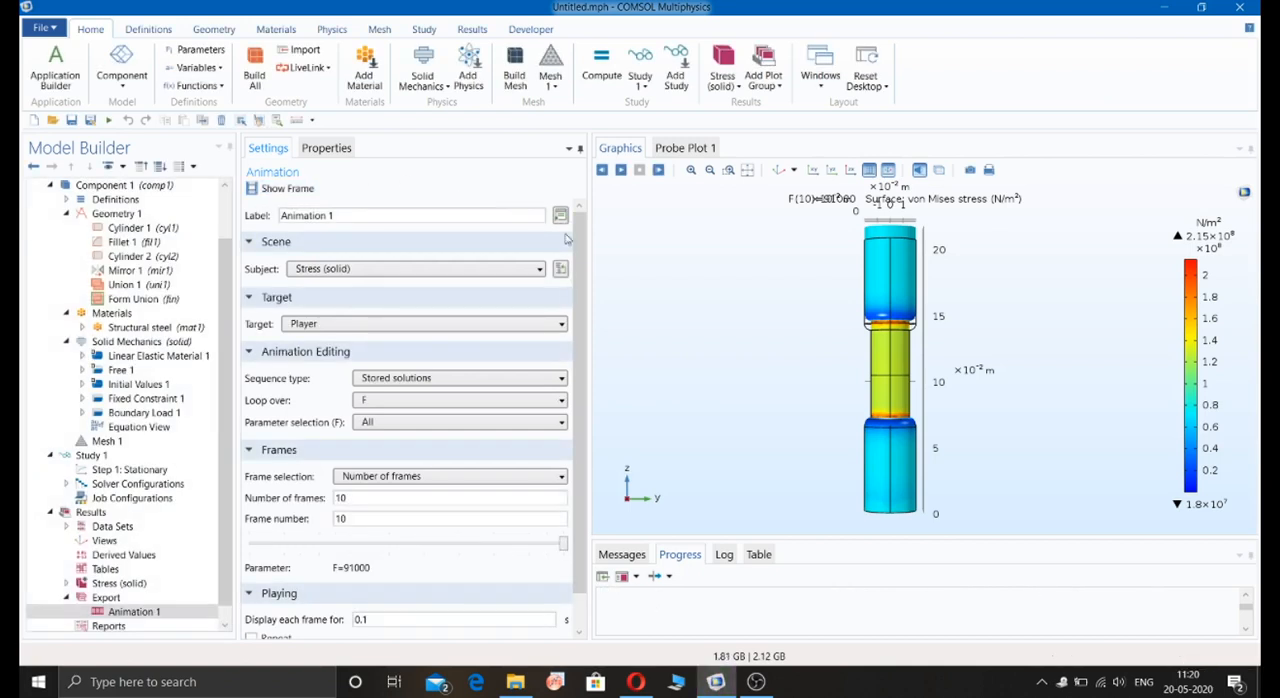
{"action": "left_click", "coordinate": [620, 171]}
{"action": "left_click", "coordinate": [620, 171]}
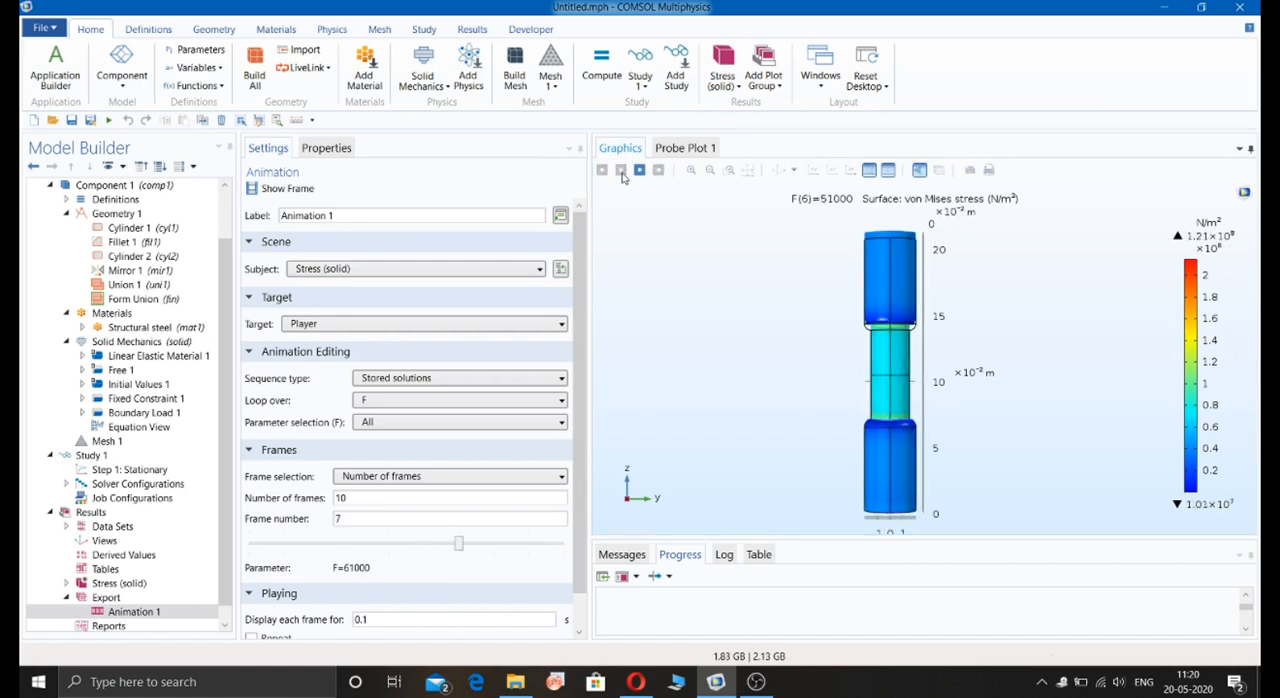
Step: Replay the stress animation, set it to display each frame for 0.05 s, and play it again
{"action": "left_click", "coordinate": [621, 172]}
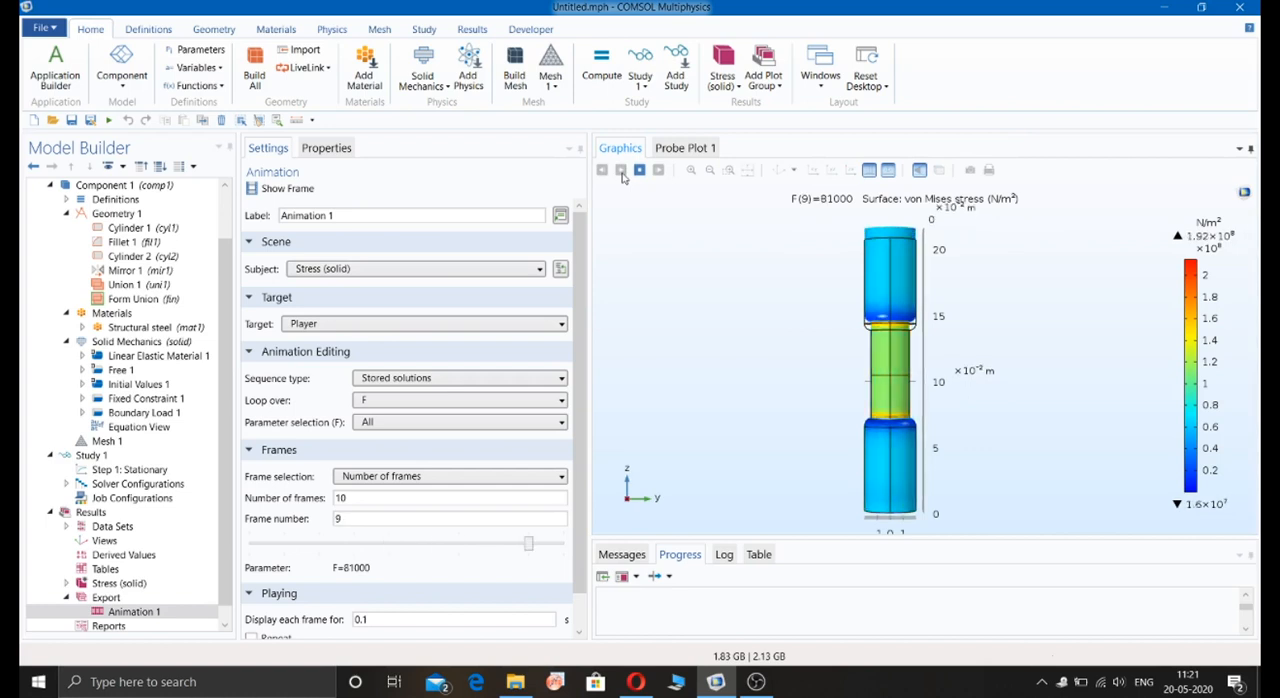
{"action": "left_click", "coordinate": [621, 172]}
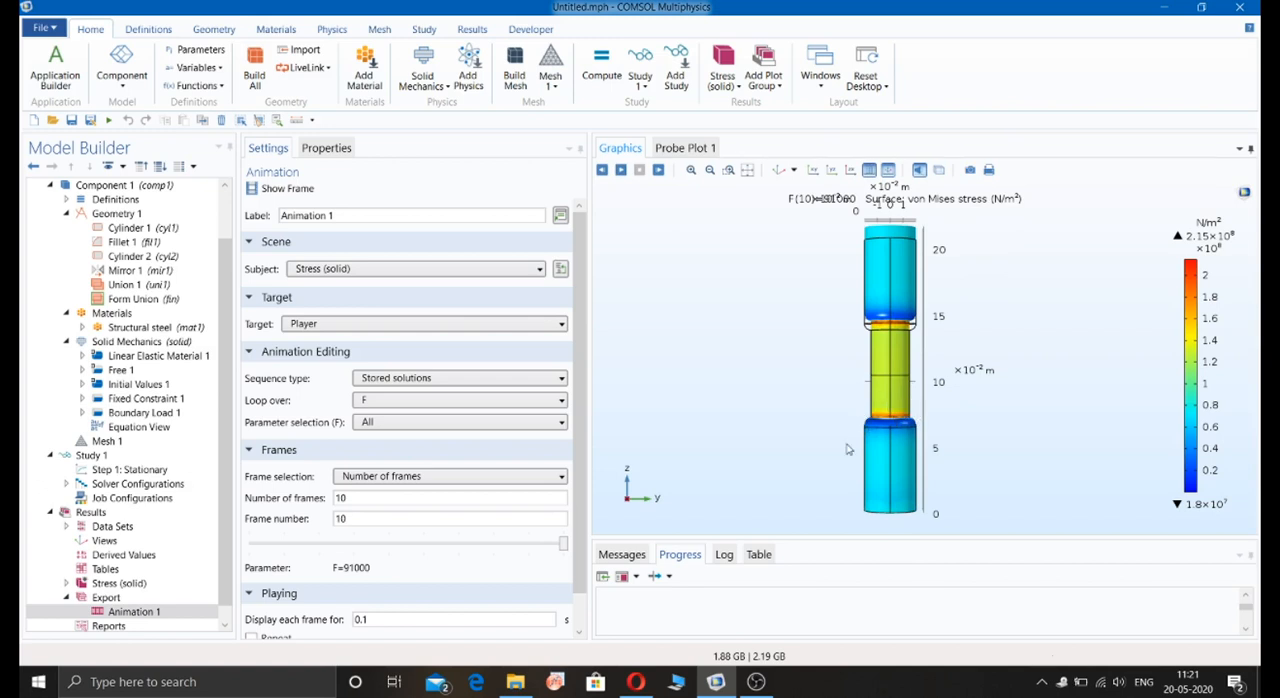
{"action": "scroll", "coordinate": [465, 420], "scroll_direction": "down", "scroll_amount": 1}
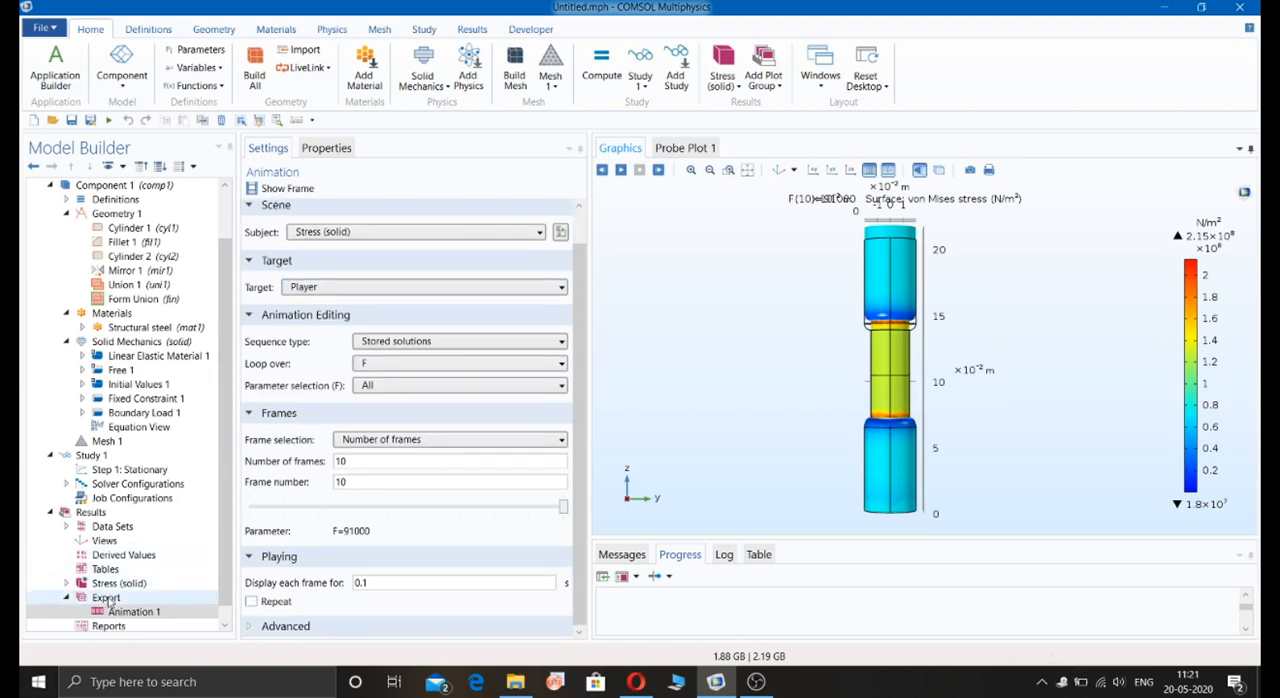
{"action": "left_click", "coordinate": [382, 586]}
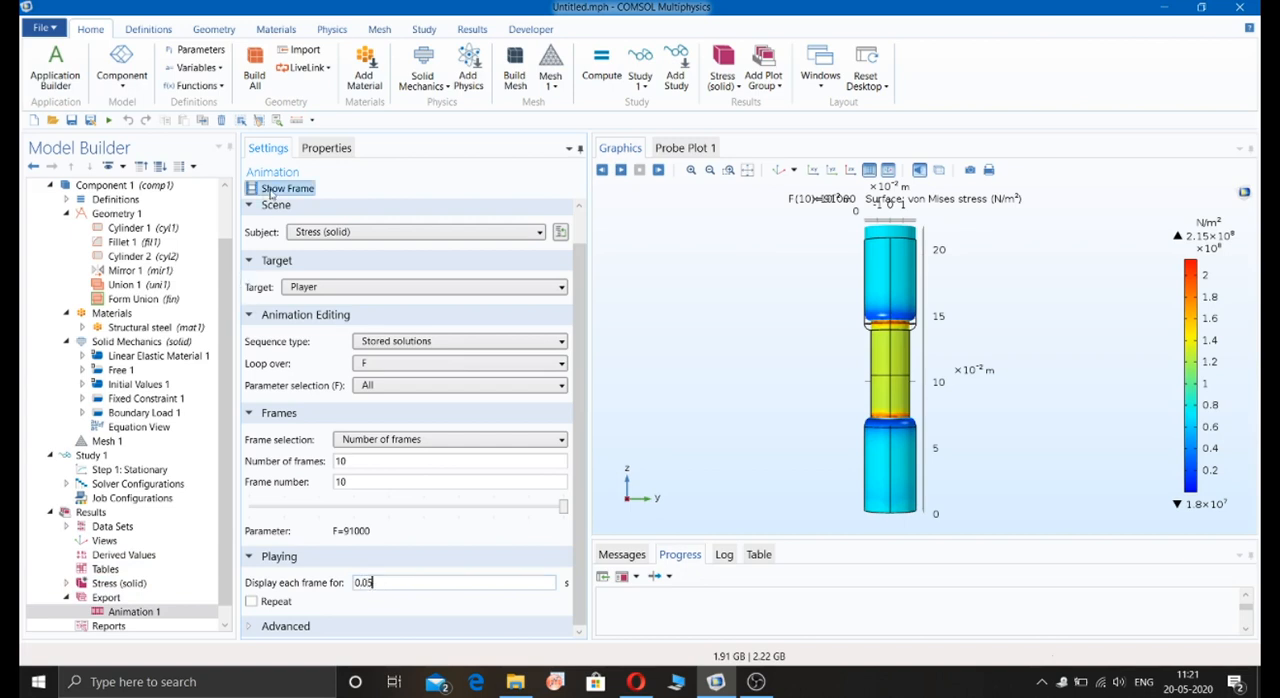
{"action": "left_click", "coordinate": [620, 170]}
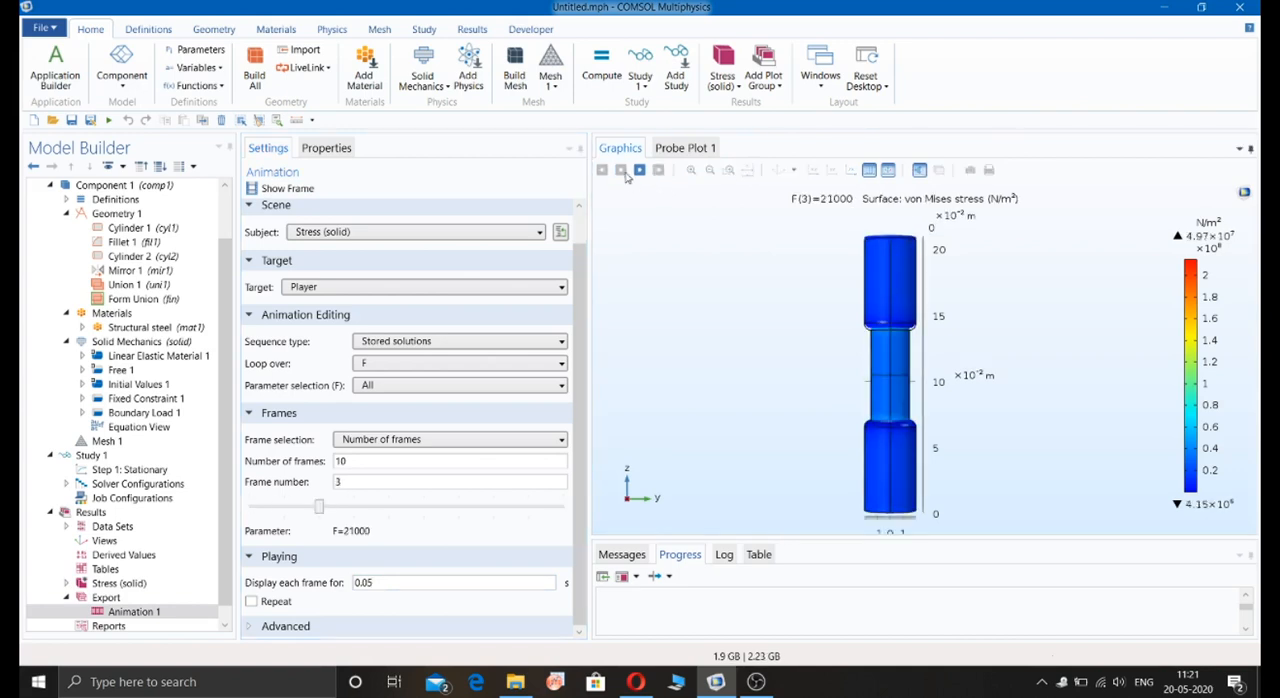
{"action": "left_click", "coordinate": [286, 189]}
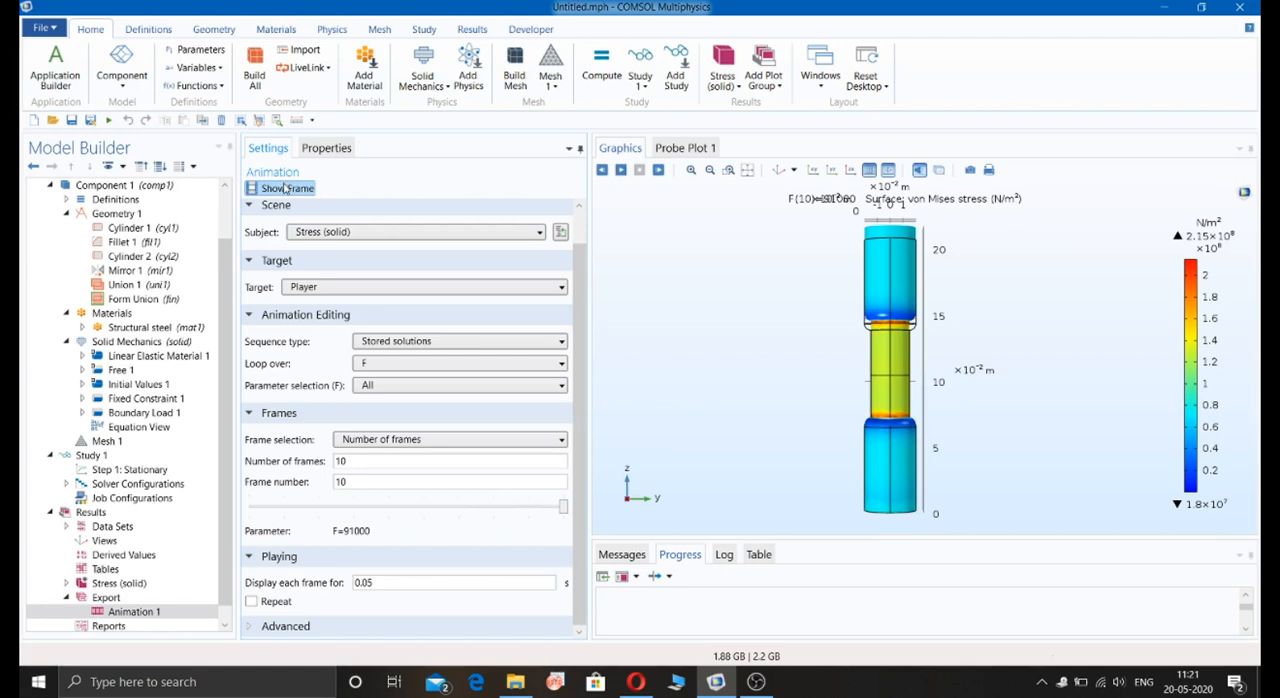
{"action": "left_click", "coordinate": [620, 170]}
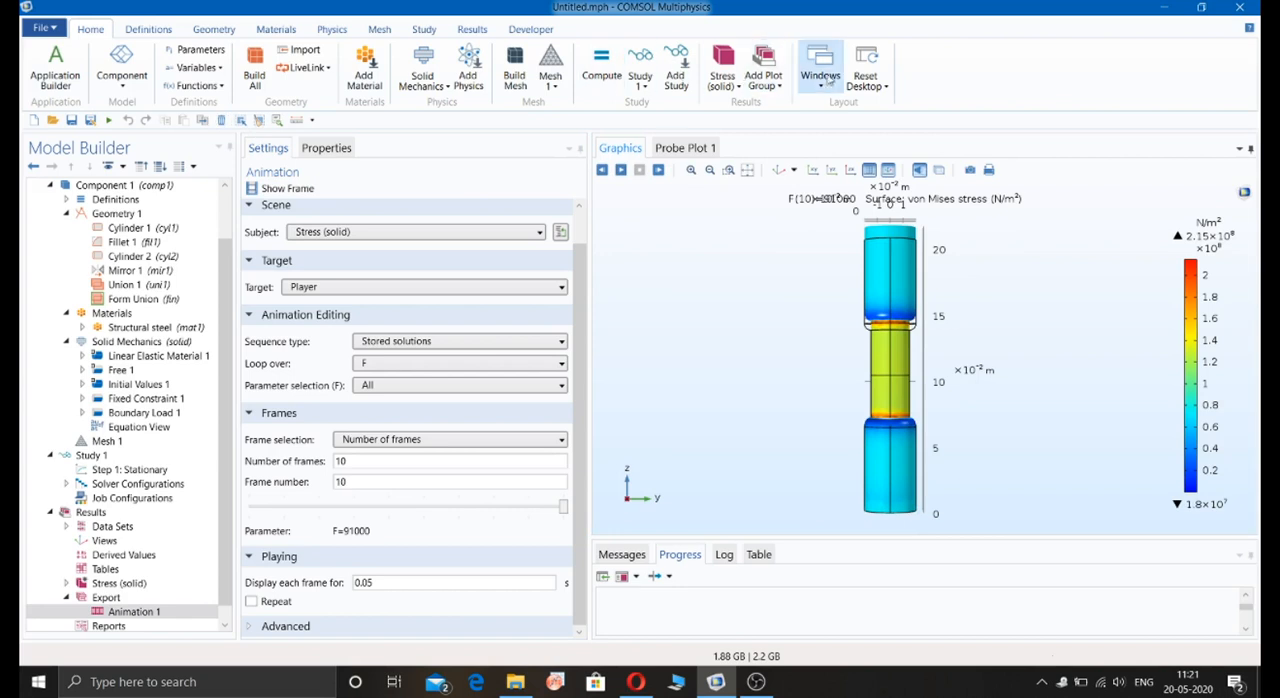
Step: Add a 3D plot group with a volume plot of total displacement (solid.disp) and plot it for the first F value, 1000
{"action": "left_click", "coordinate": [781, 87]}
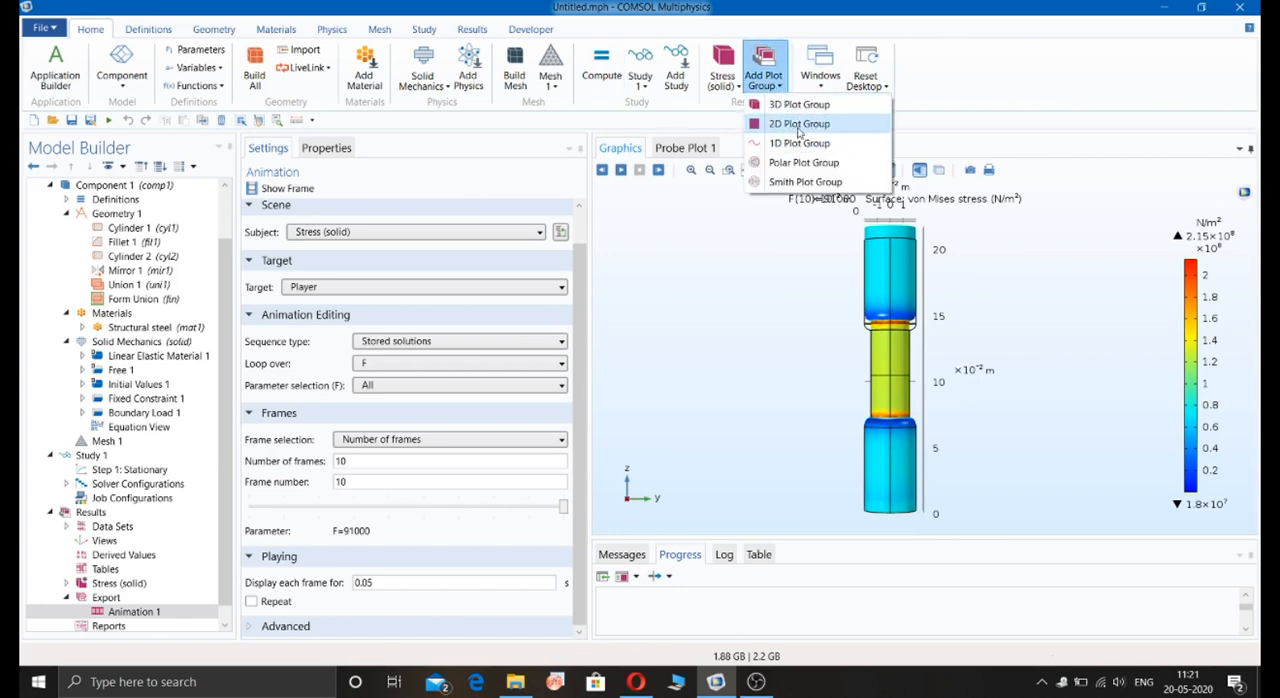
{"action": "left_click", "coordinate": [797, 106]}
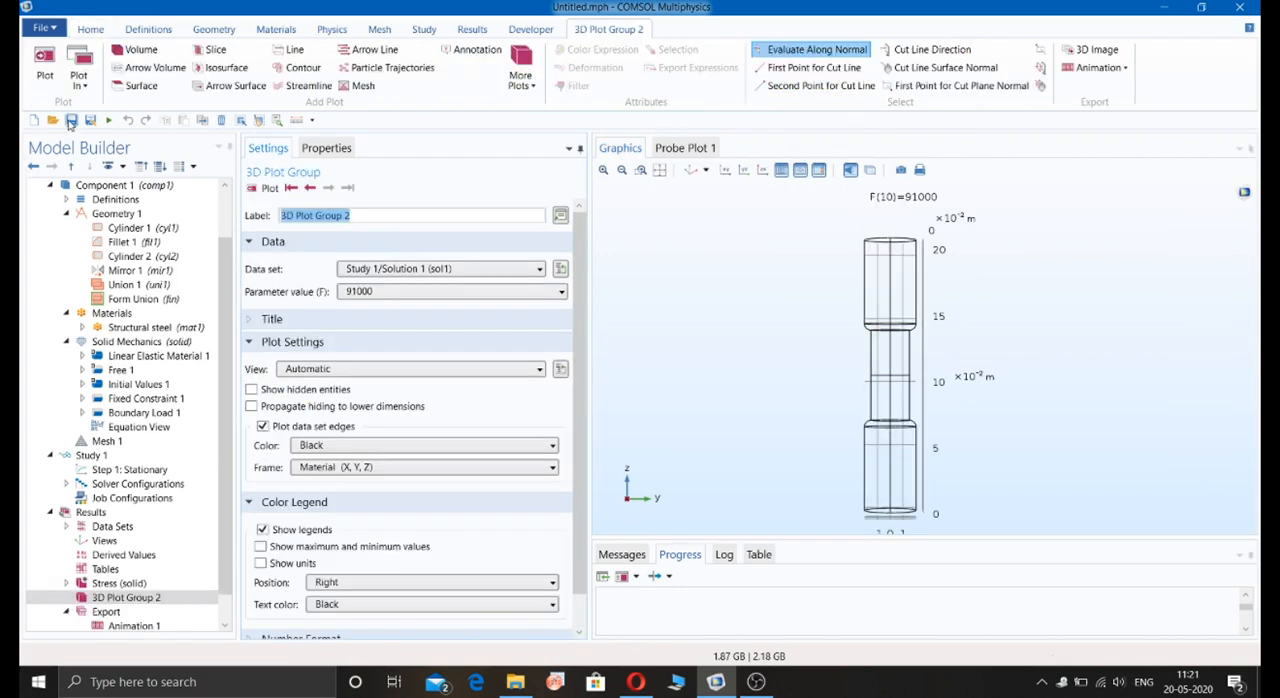
{"action": "left_click", "coordinate": [134, 51]}
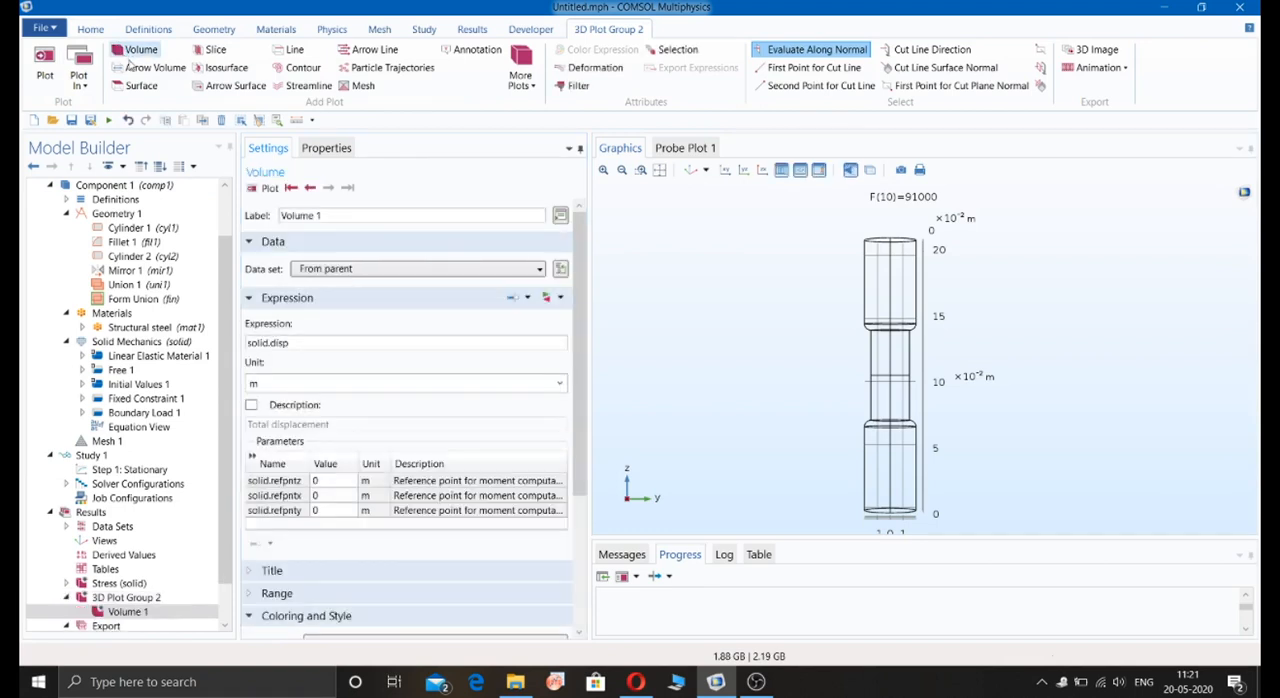
{"action": "left_click", "coordinate": [267, 188]}
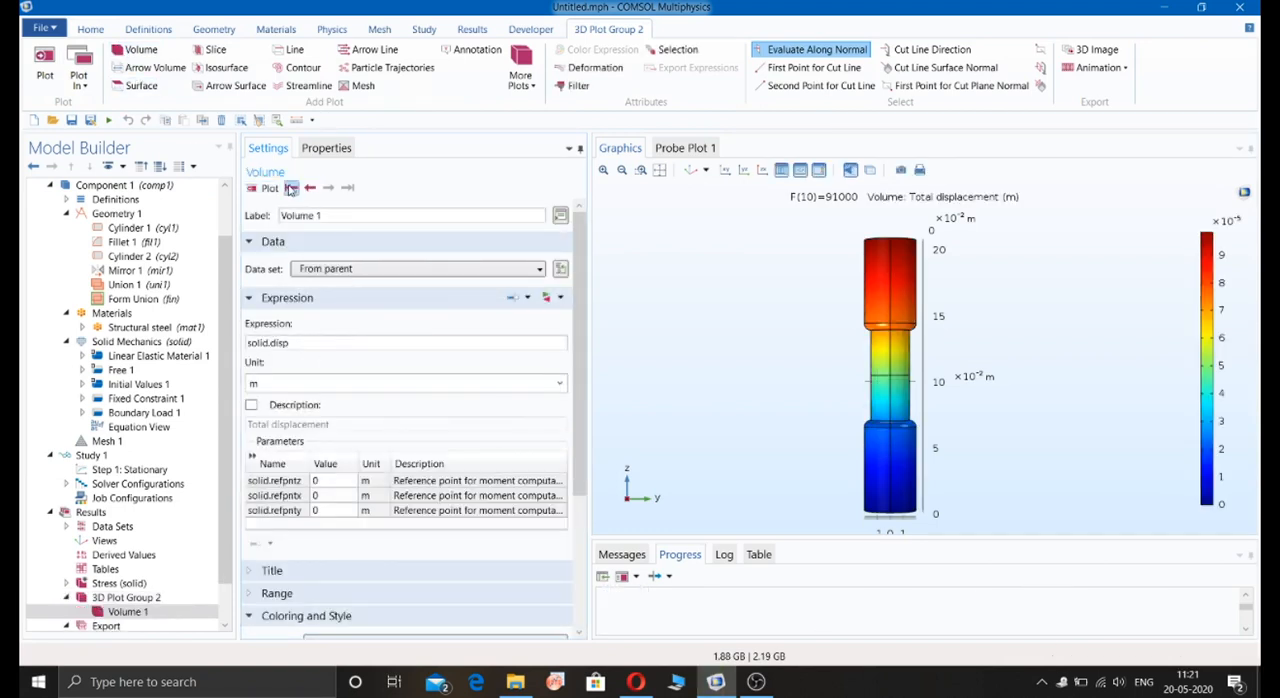
{"action": "left_click", "coordinate": [291, 188]}
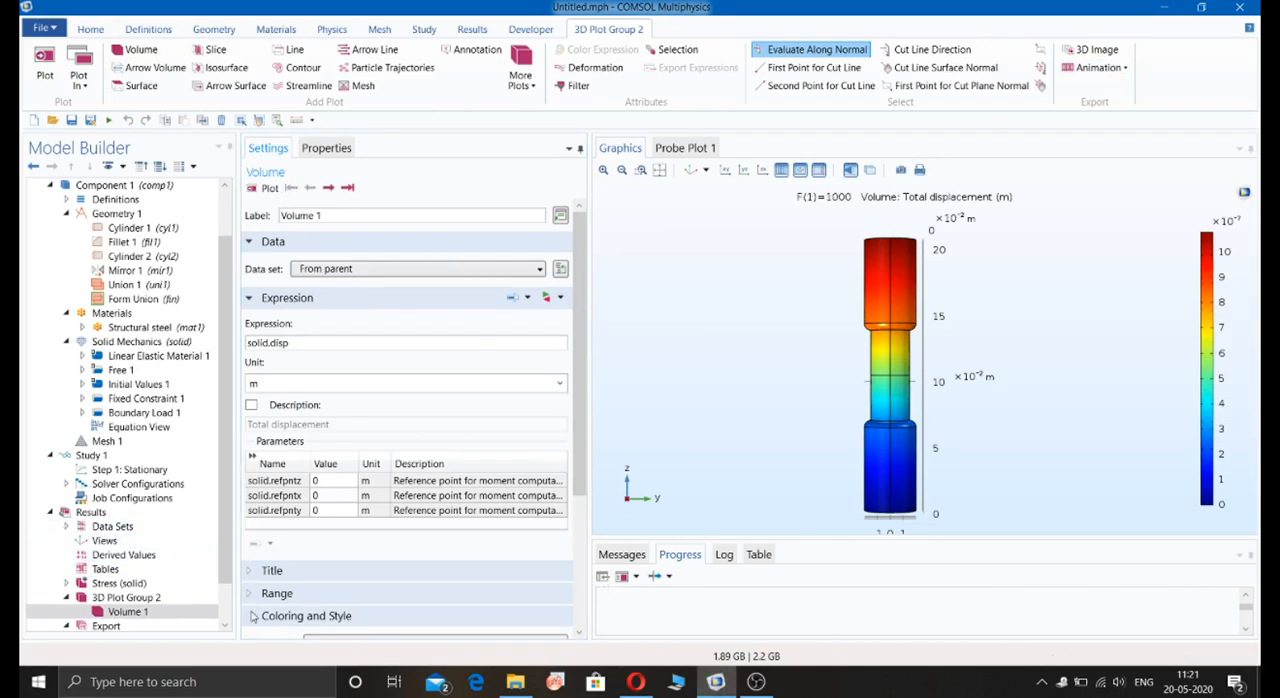
Step: Show maximum and minimum values in the color legend of the displacement plot group
{"action": "scroll", "coordinate": [265, 572], "scroll_direction": "down", "scroll_amount": 3}
{"action": "left_click", "coordinate": [99, 598]}
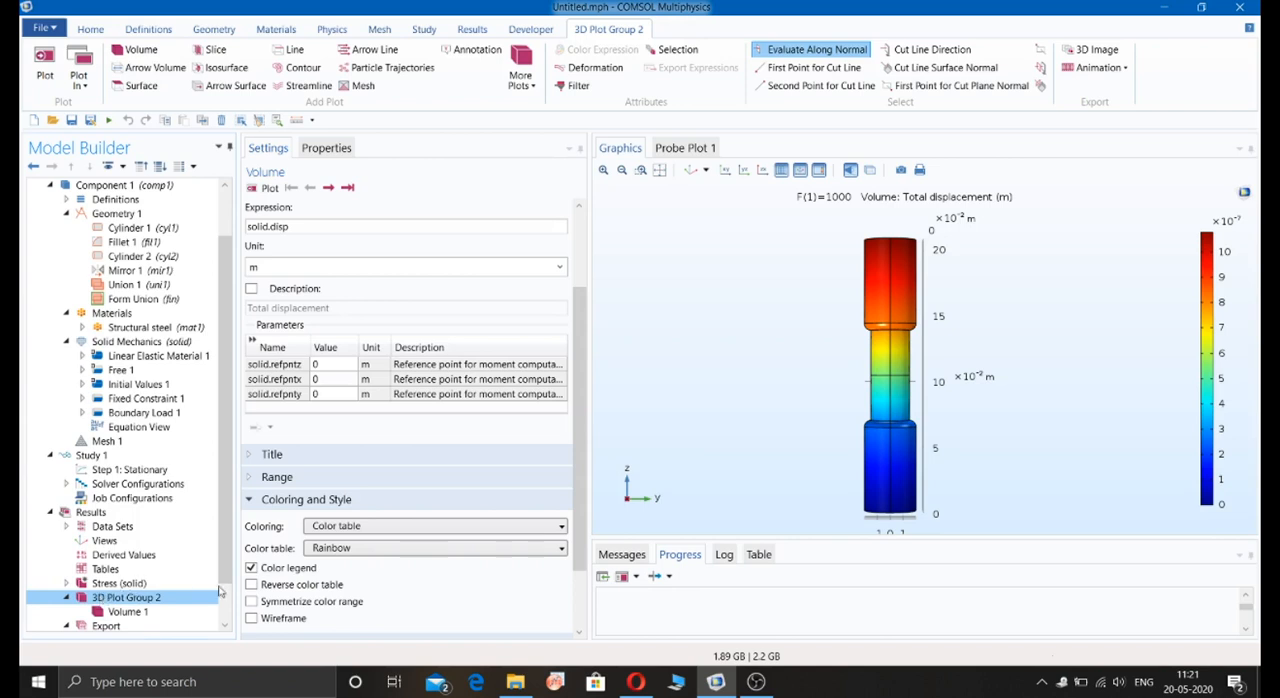
{"action": "left_click", "coordinate": [261, 547]}
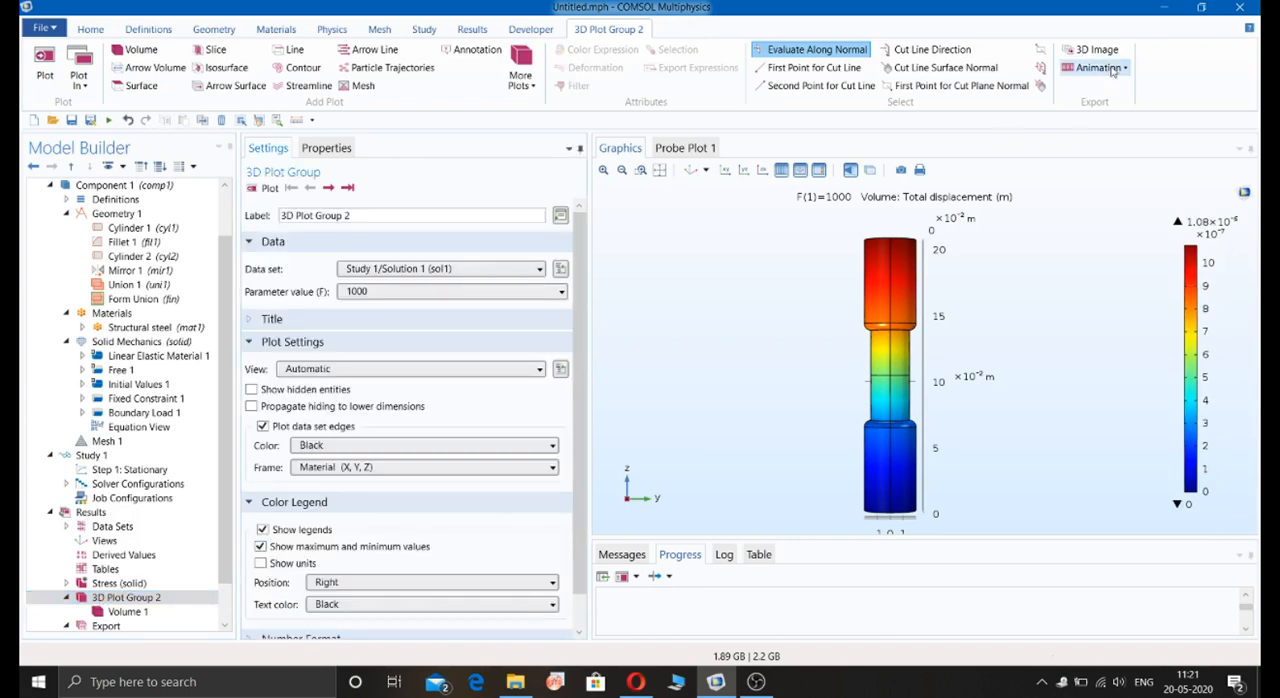
Step: Create a player animation of the total displacement plot and play it
{"action": "left_click", "coordinate": [1099, 67]}
{"action": "left_click", "coordinate": [1105, 88]}
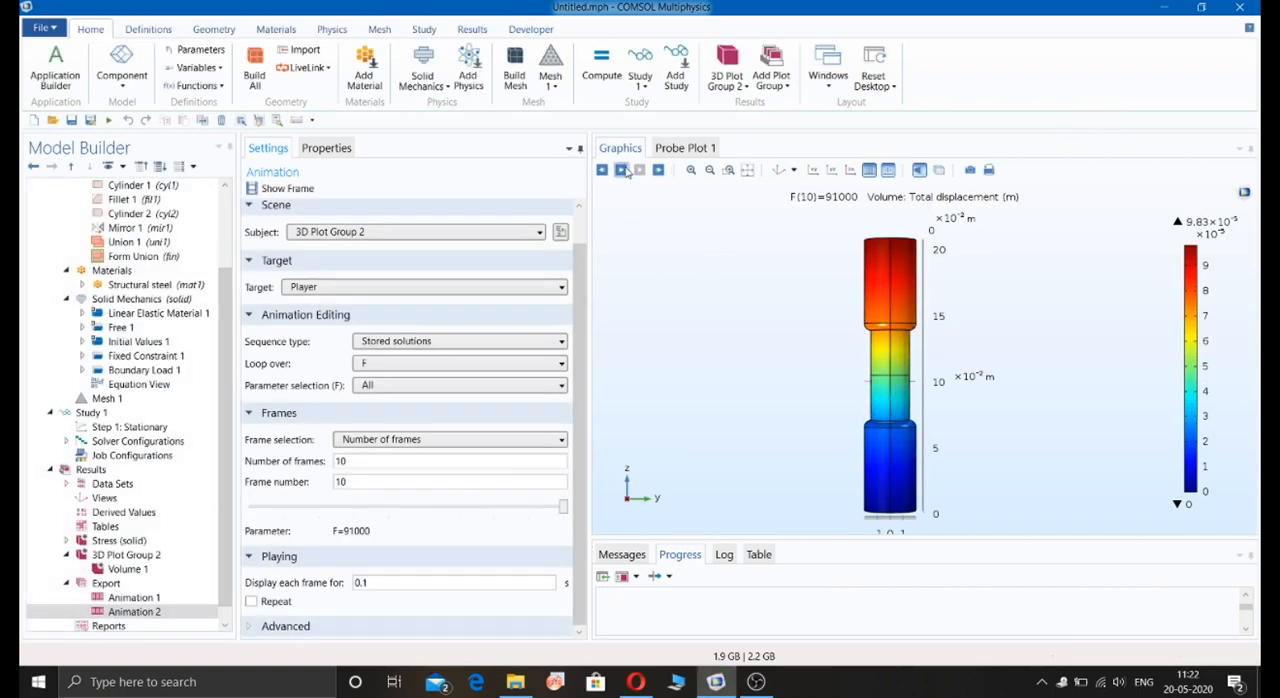
{"action": "left_click", "coordinate": [621, 170]}
{"action": "left_click", "coordinate": [621, 170]}
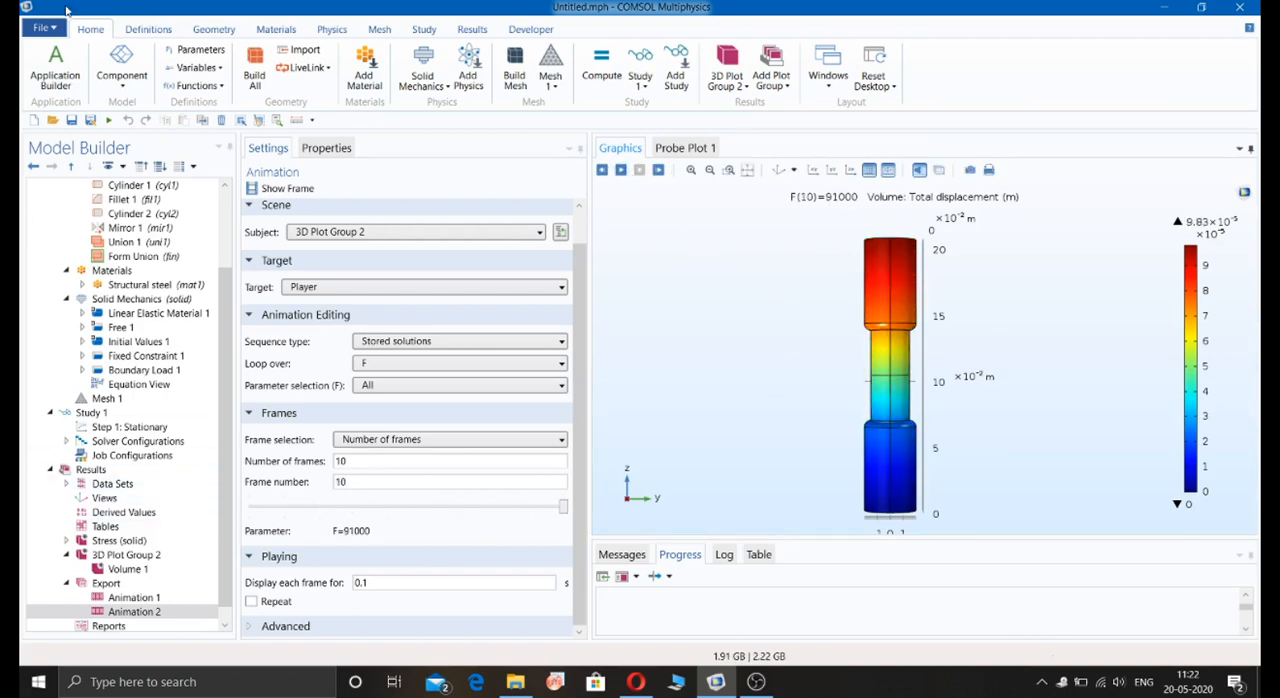
Step: Add another 3D plot group containing a volume plot
{"action": "left_click", "coordinate": [771, 78]}
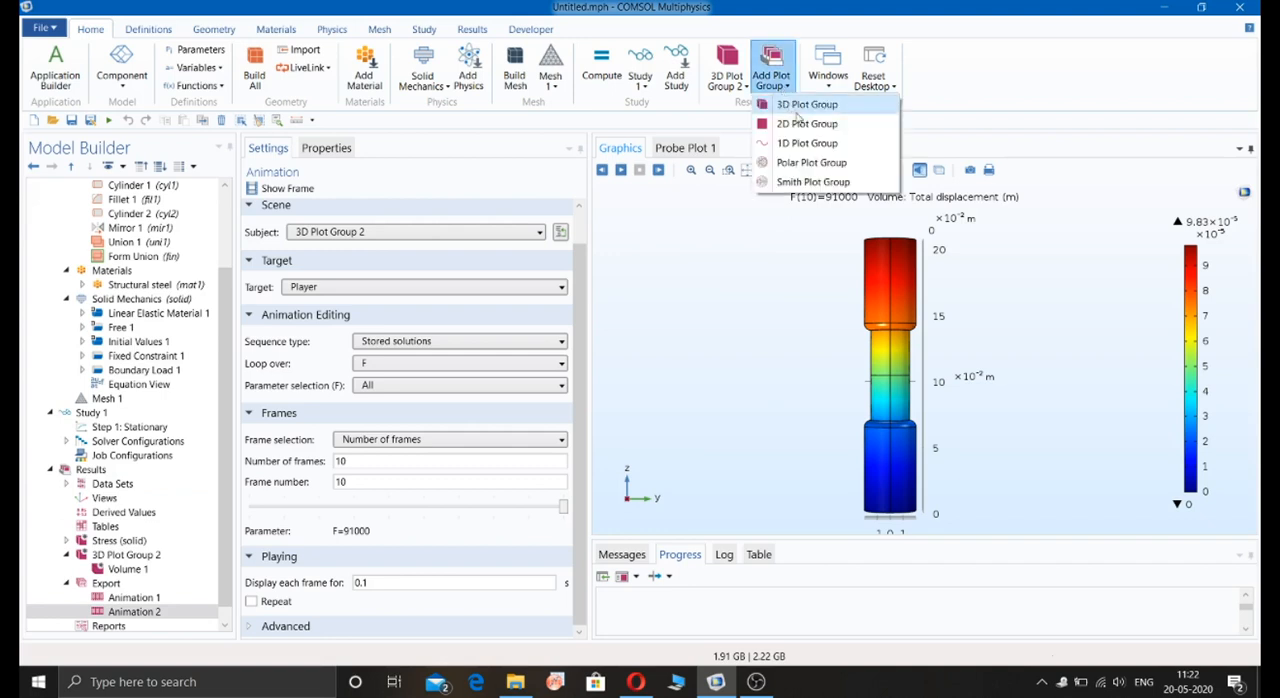
{"action": "left_click", "coordinate": [800, 123]}
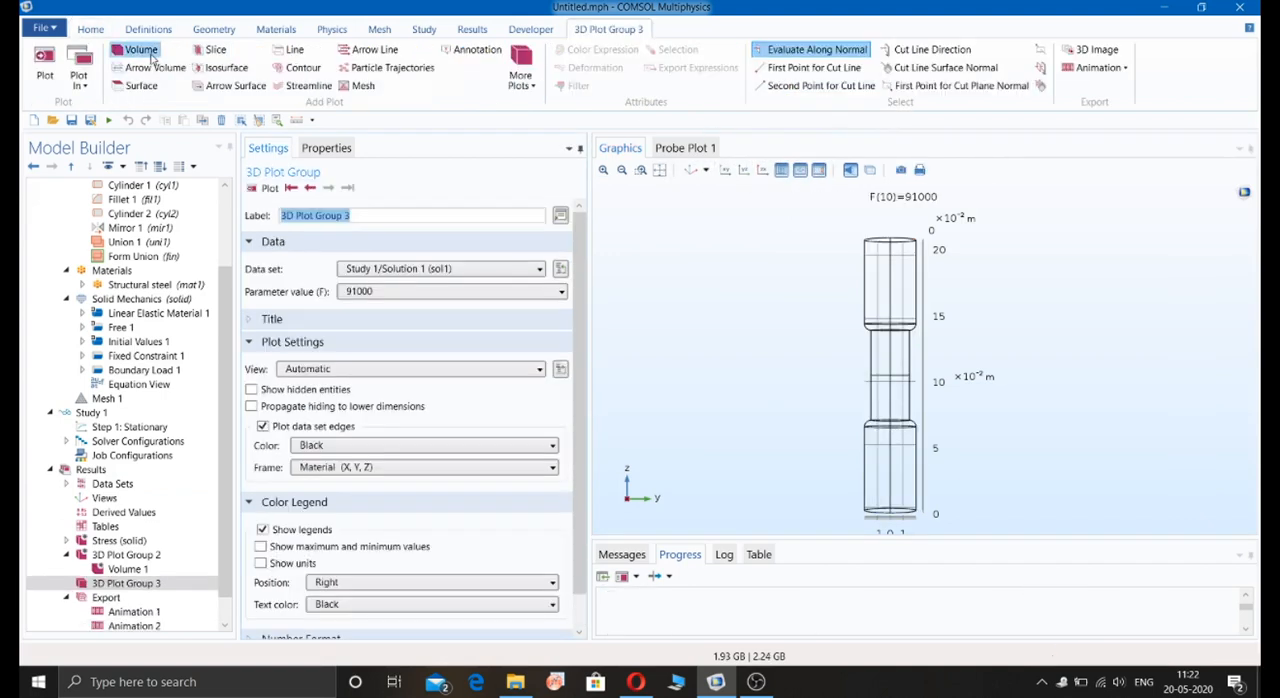
{"action": "left_click", "coordinate": [136, 50]}
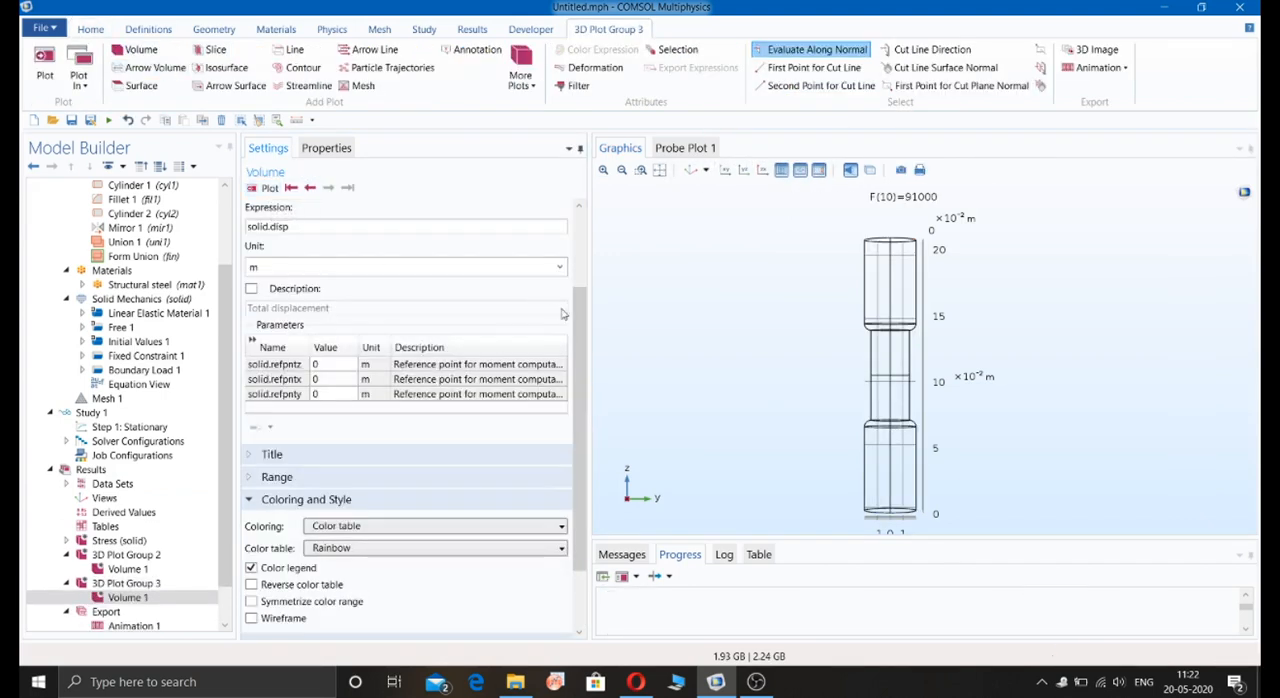
Step: Set the new volume plot's expression to the stored energy density, solid.Wh, from Solid Mechanics and plot it
{"action": "scroll", "coordinate": [562, 314], "scroll_direction": "up", "scroll_amount": 3}
{"action": "left_click", "coordinate": [546, 297]}
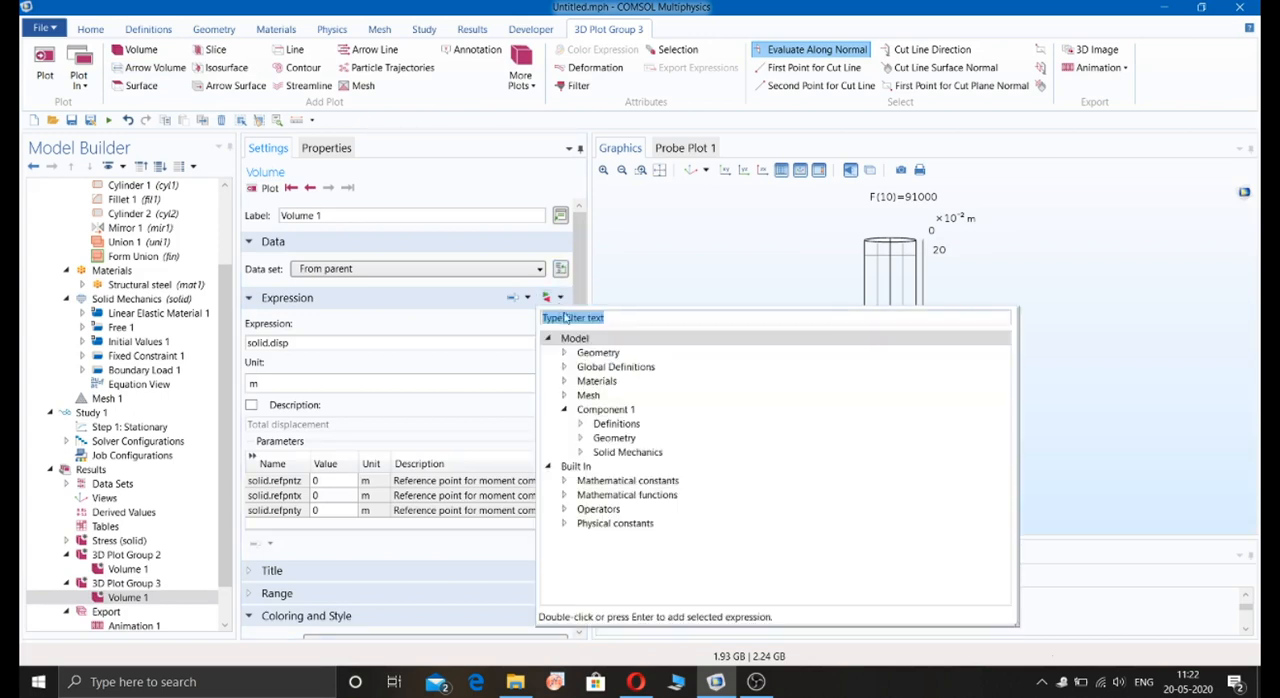
{"action": "left_click", "coordinate": [581, 454]}
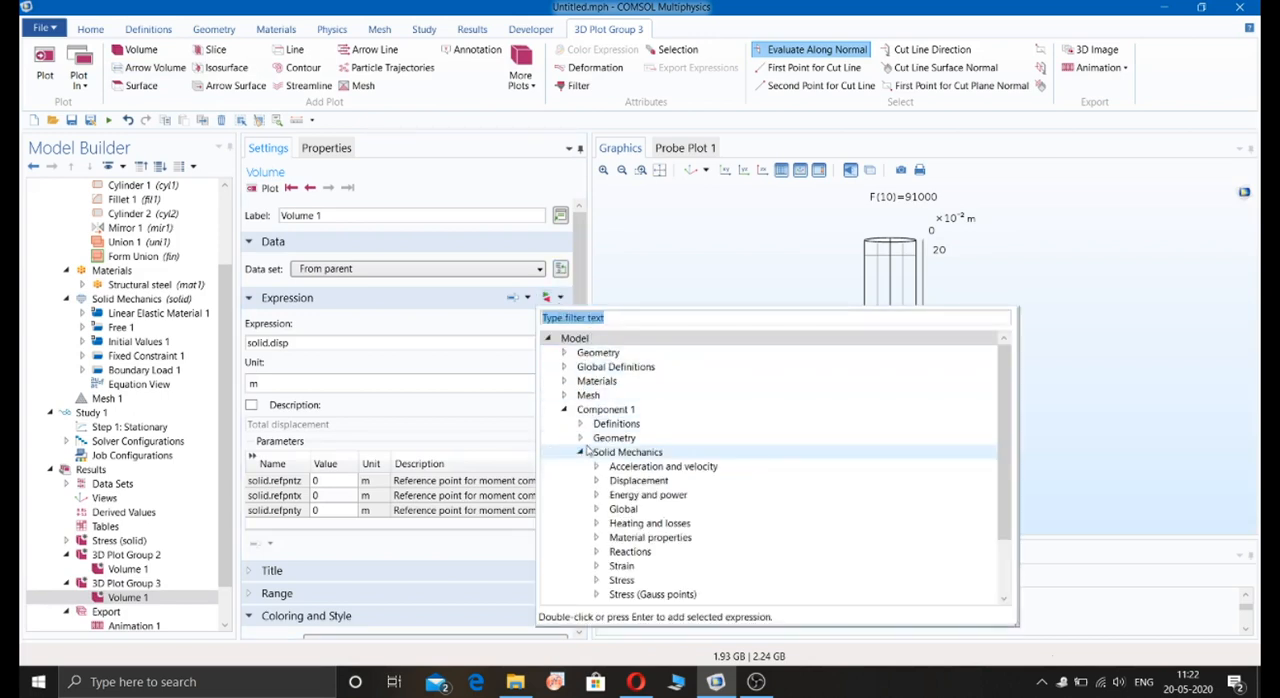
{"action": "scroll", "coordinate": [1008, 451], "scroll_direction": "down", "scroll_amount": 2}
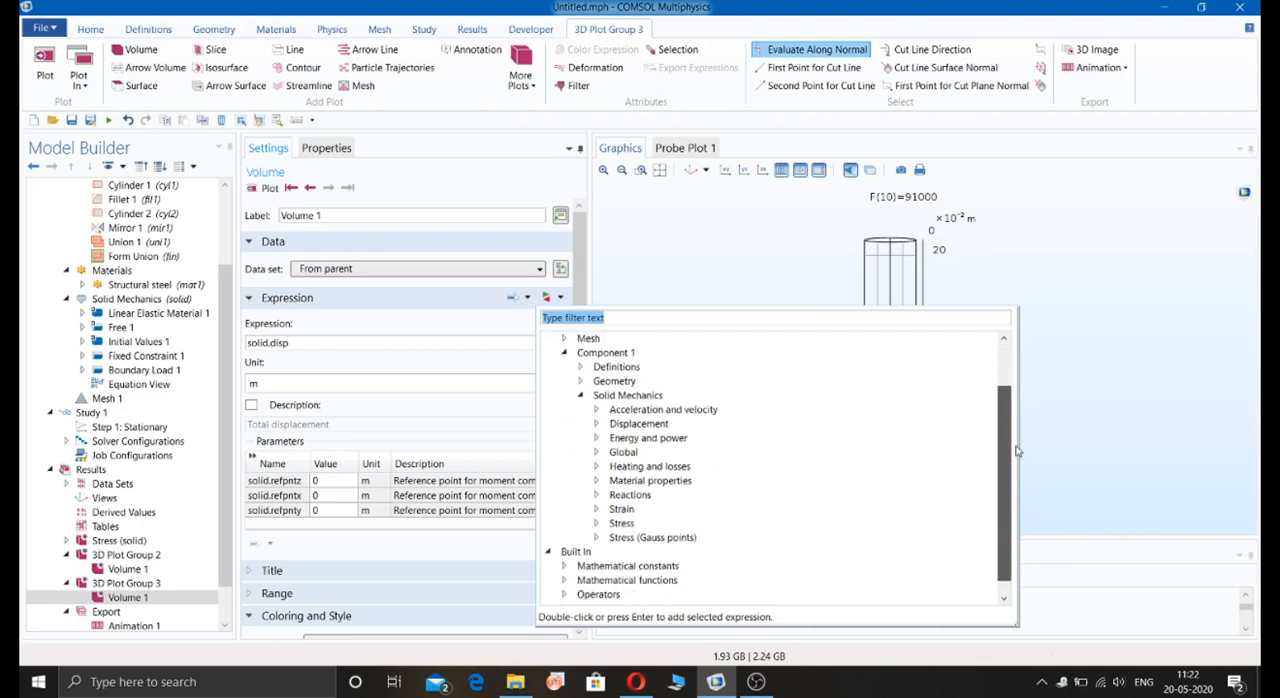
{"action": "scroll", "coordinate": [1012, 455], "scroll_direction": "down", "scroll_amount": 1}
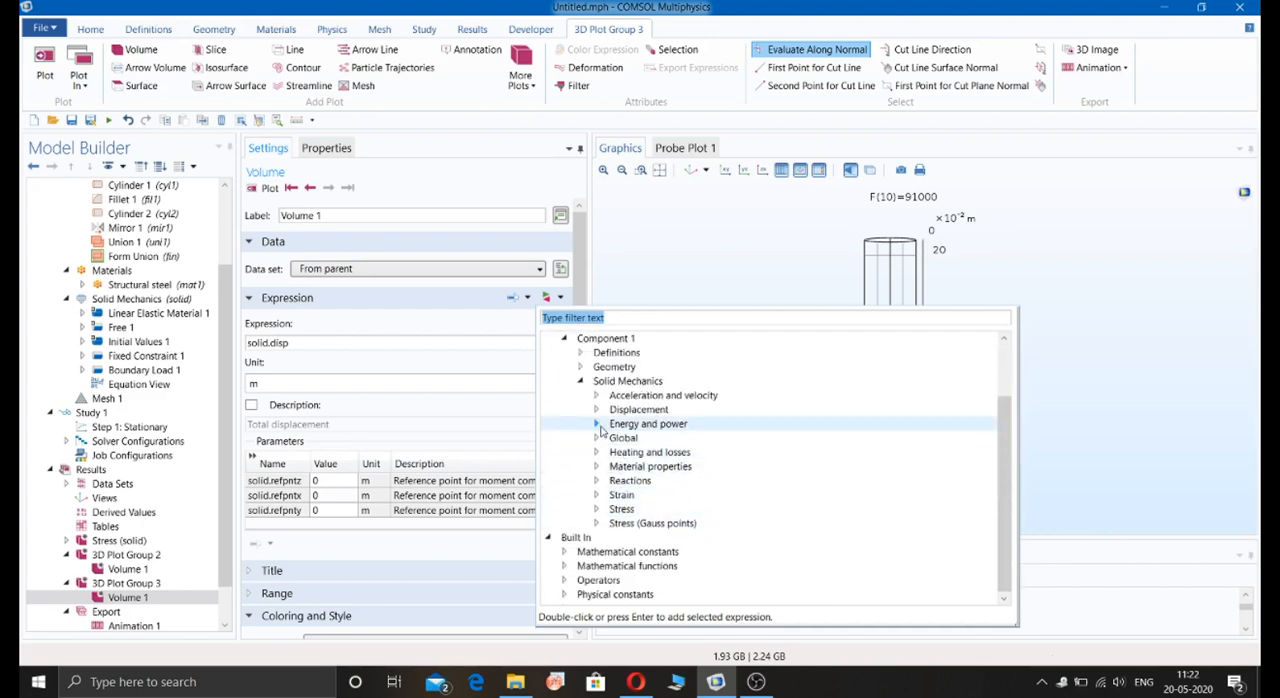
{"action": "left_click", "coordinate": [598, 426]}
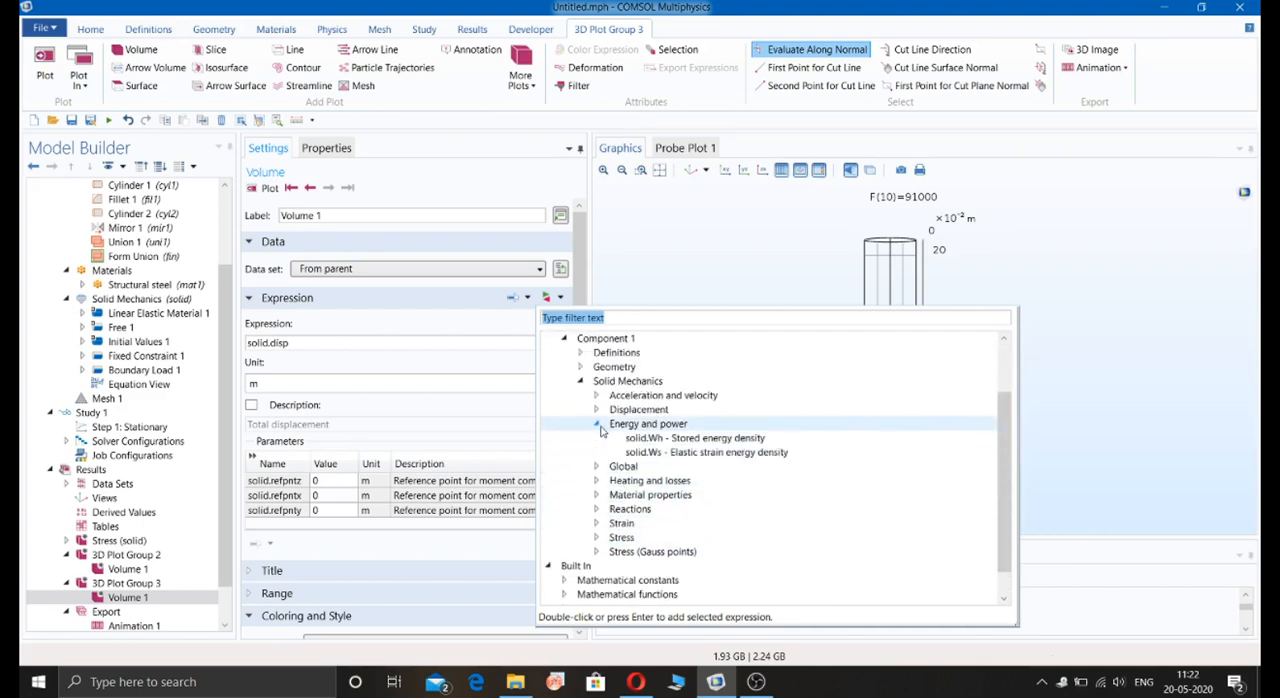
{"action": "double_click", "coordinate": [730, 439]}
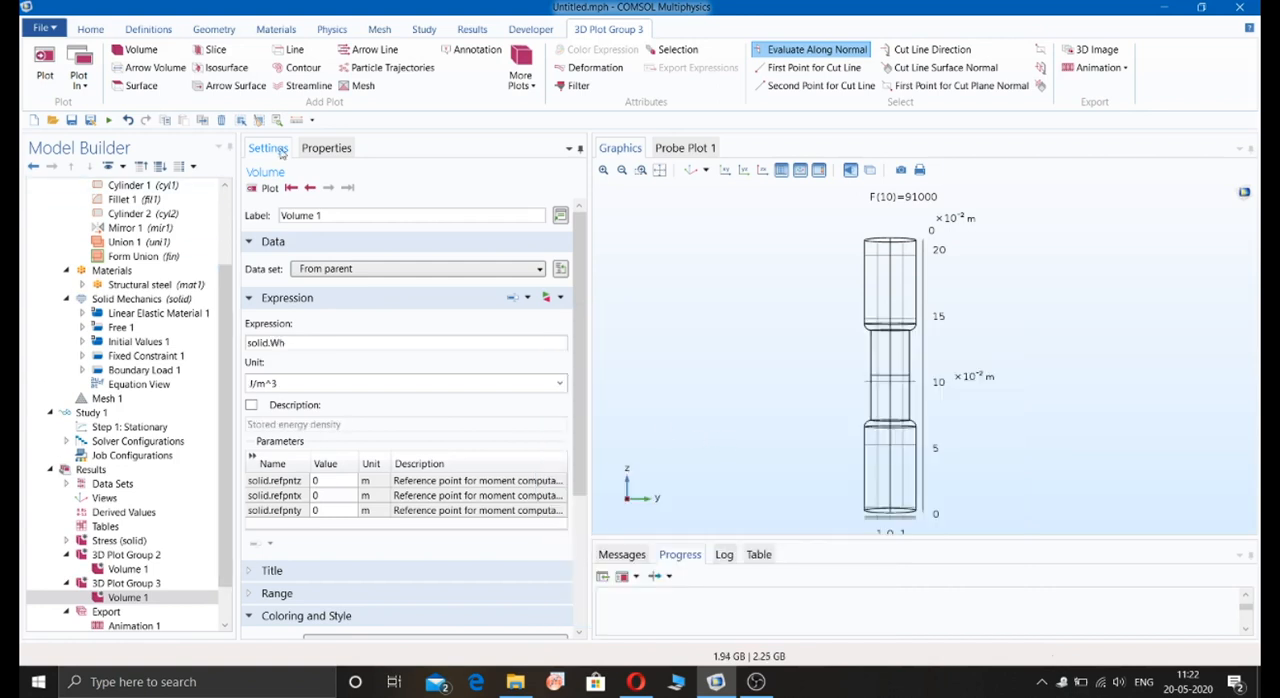
{"action": "left_click", "coordinate": [268, 188]}
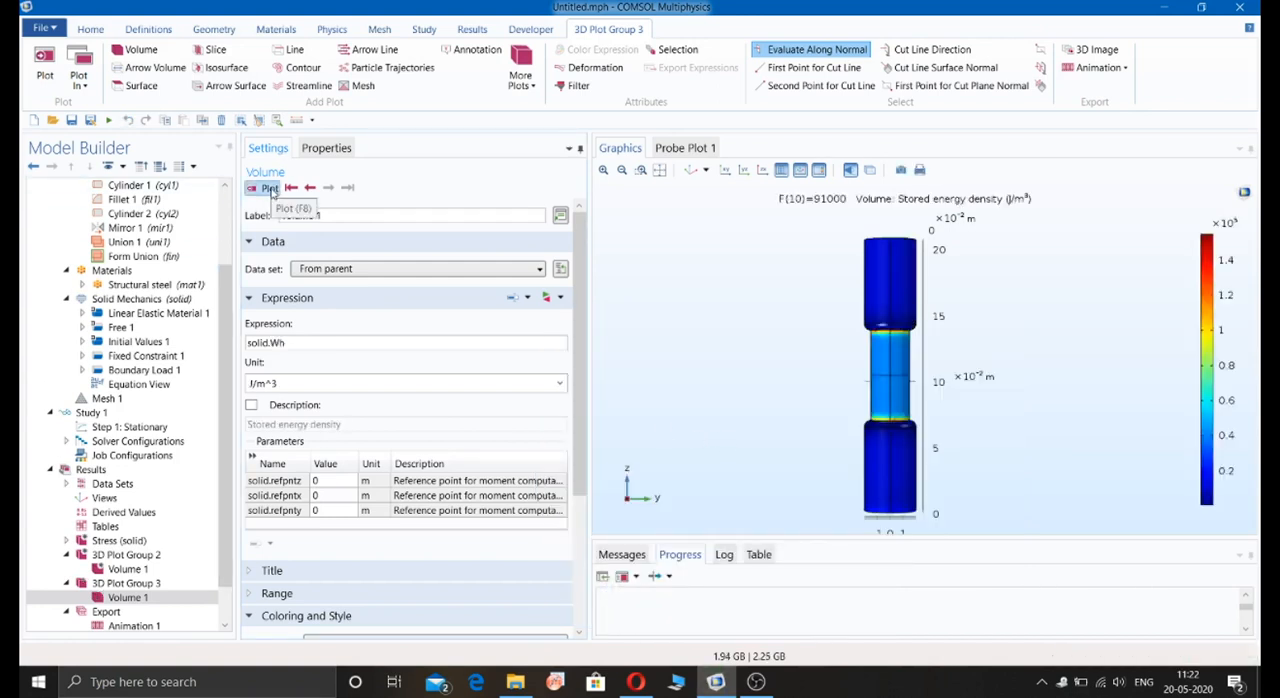
Step: Show maximum and minimum values in the stored energy plot's color legend and view the plot at the first and last F values
{"action": "left_click", "coordinate": [292, 188]}
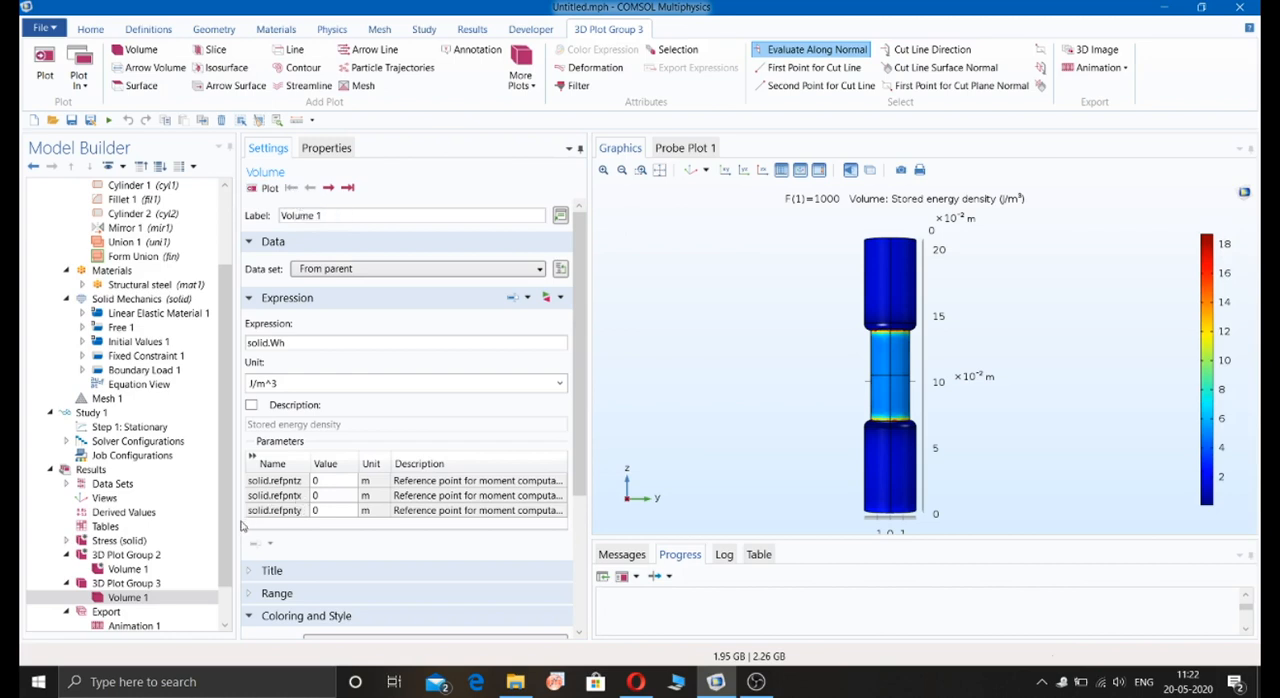
{"action": "left_click", "coordinate": [160, 583]}
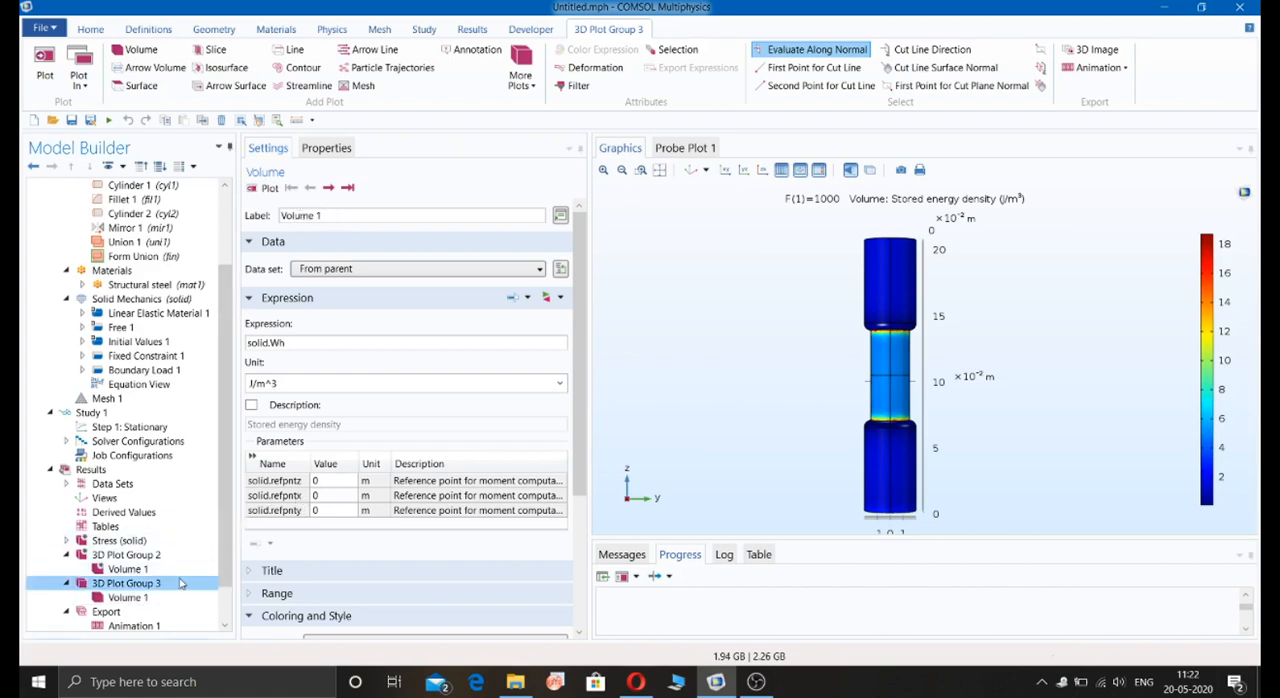
{"action": "left_click", "coordinate": [261, 546]}
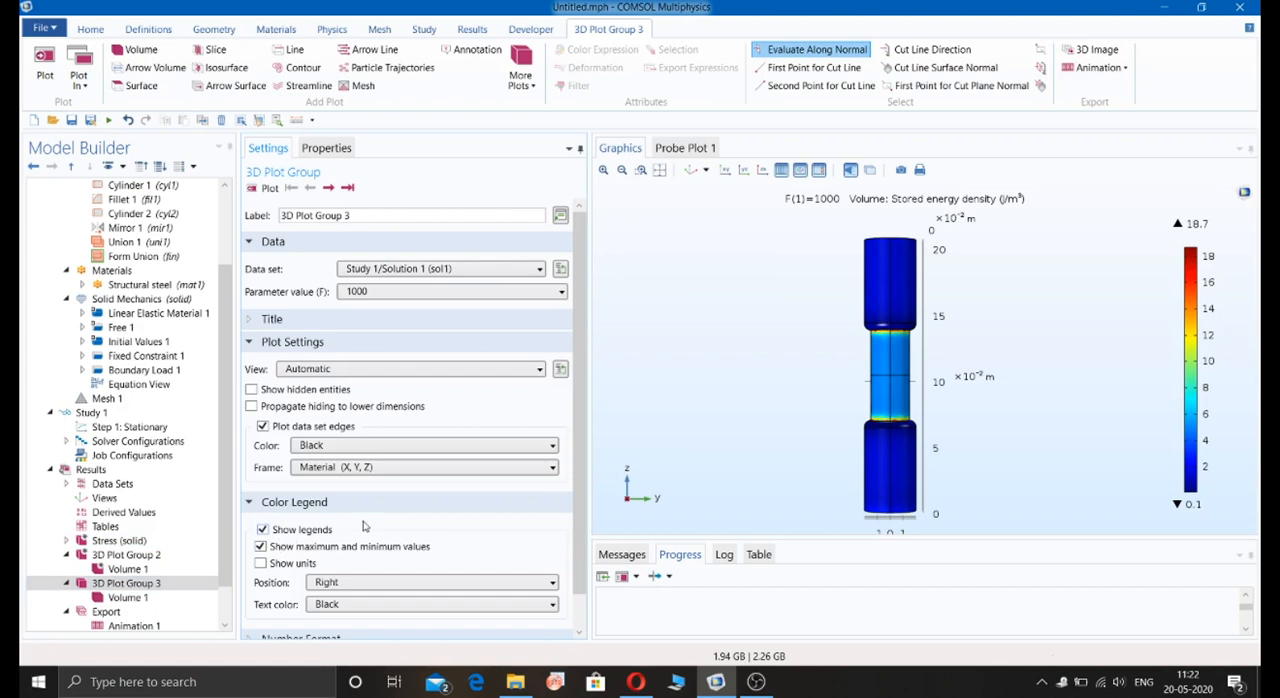
{"action": "left_click", "coordinate": [347, 188]}
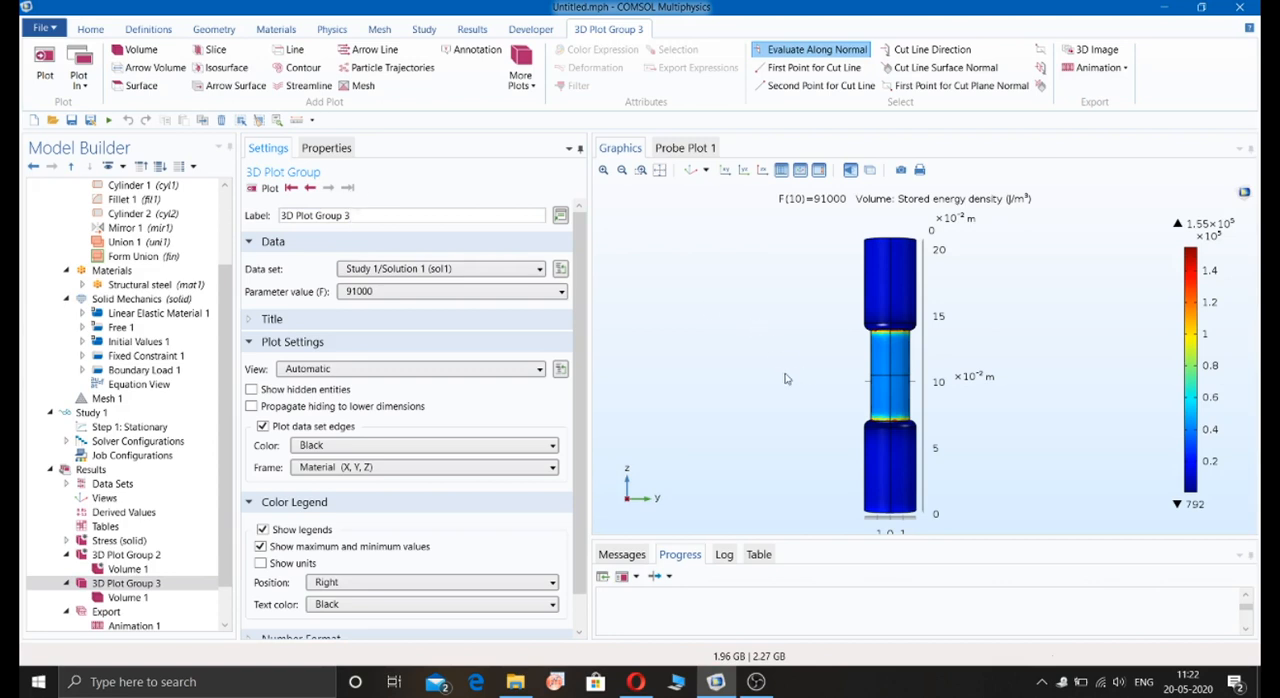
Step: Add a domain probe averaging total displacement (solid.disp) over all domains and update its results
{"action": "left_click", "coordinate": [92, 29]}
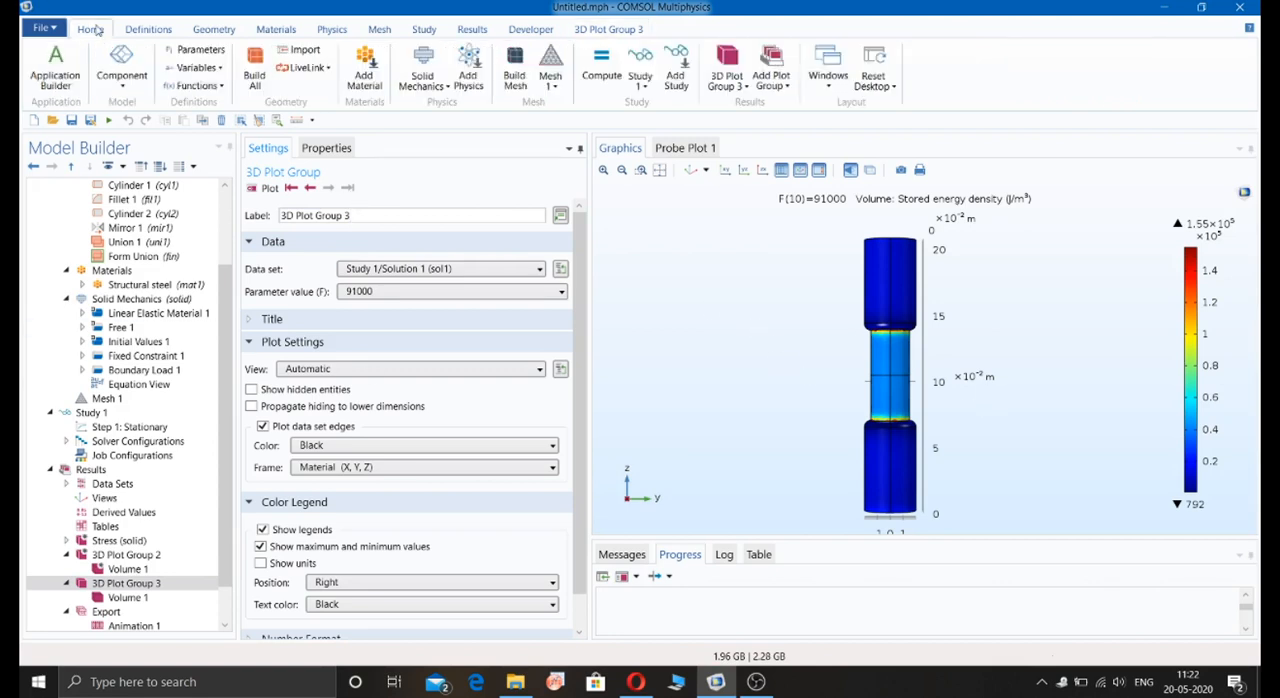
{"action": "left_click", "coordinate": [150, 29]}
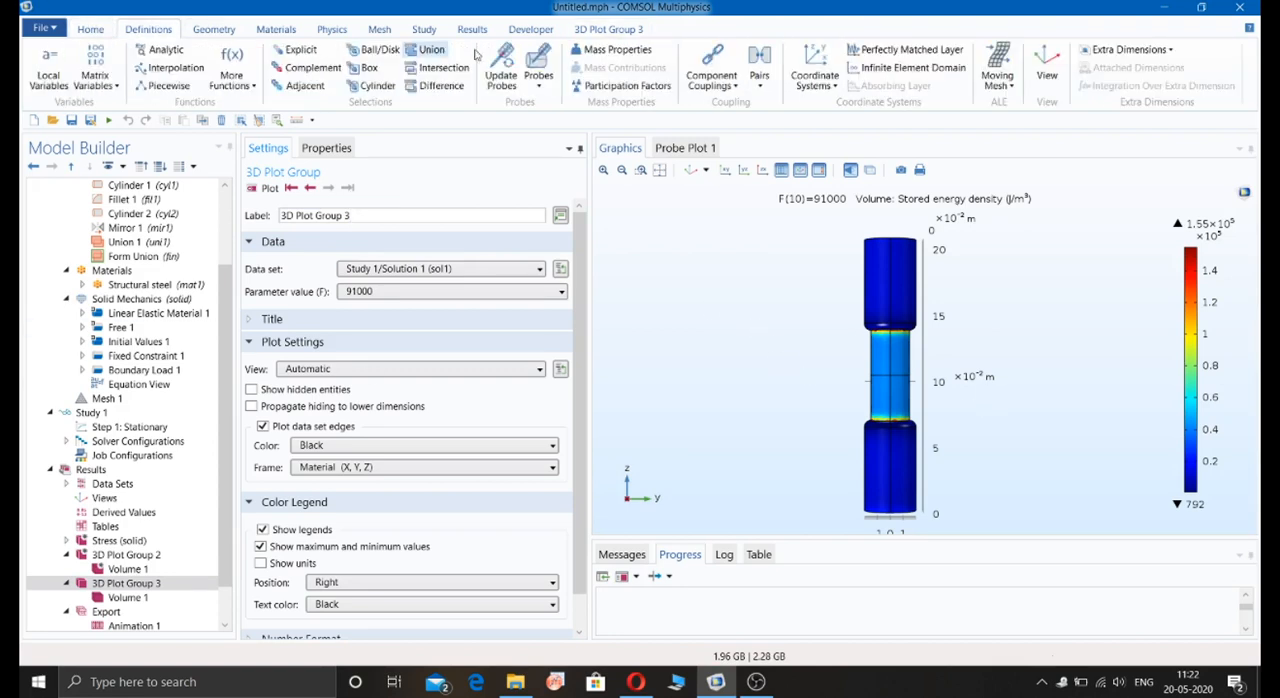
{"action": "left_click", "coordinate": [545, 86]}
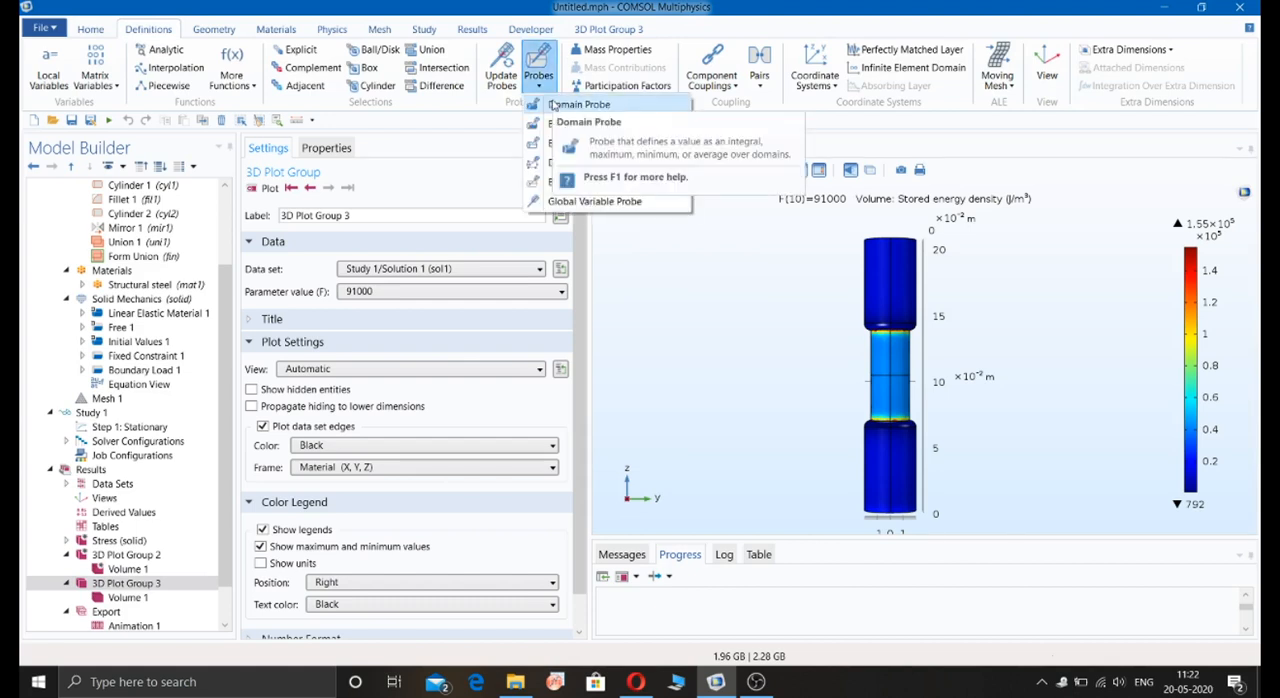
{"action": "left_click", "coordinate": [580, 105]}
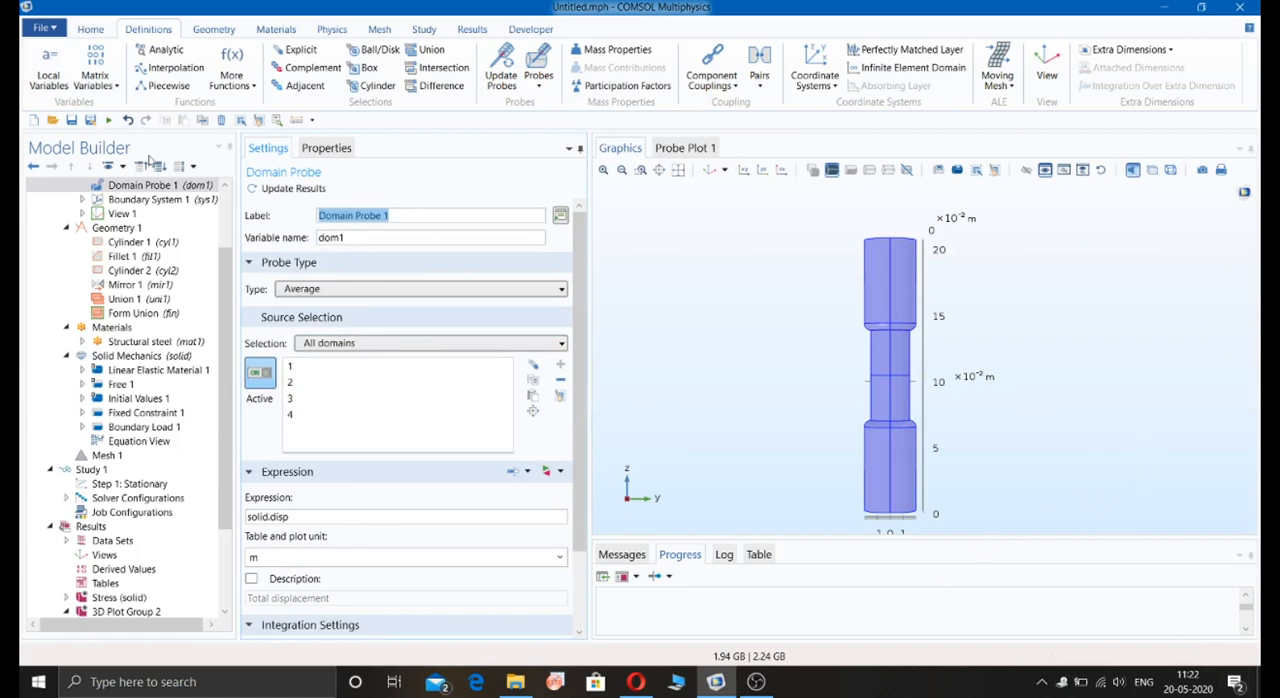
{"action": "left_click", "coordinate": [274, 190]}
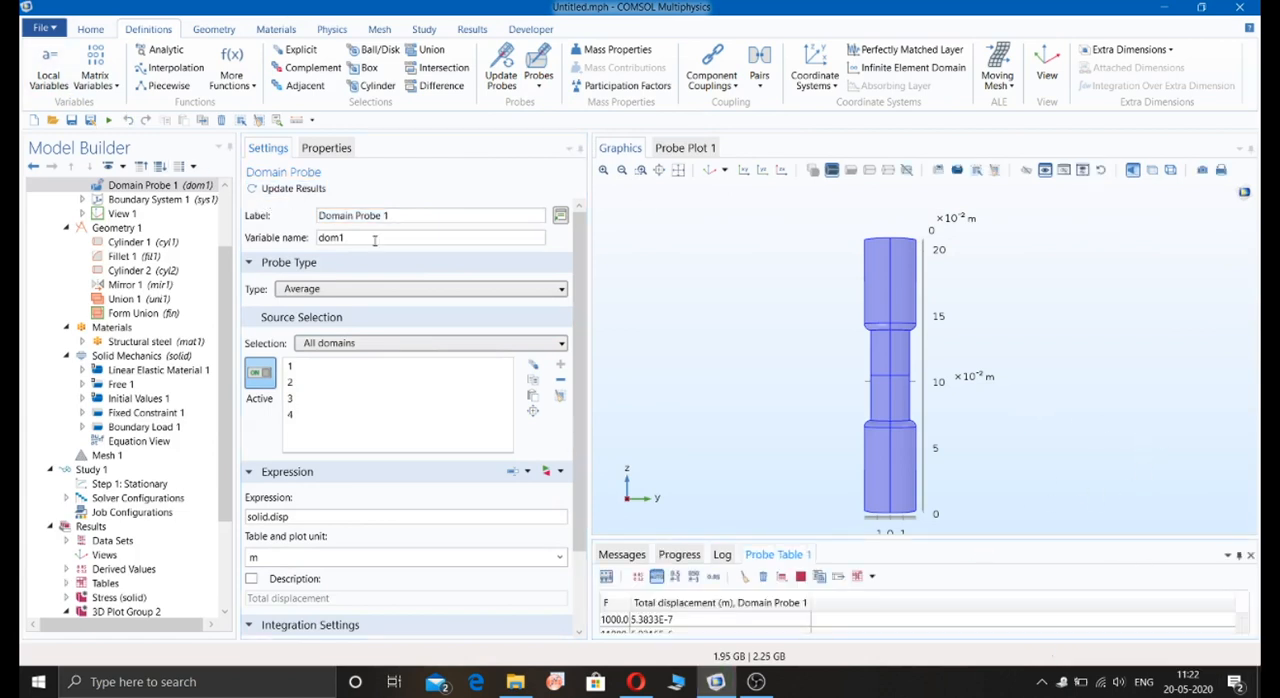
Step: View the domain probe's displacement-versus-F graph and the von Mises stress plot in a tilted 3D view
{"action": "left_click", "coordinate": [690, 147]}
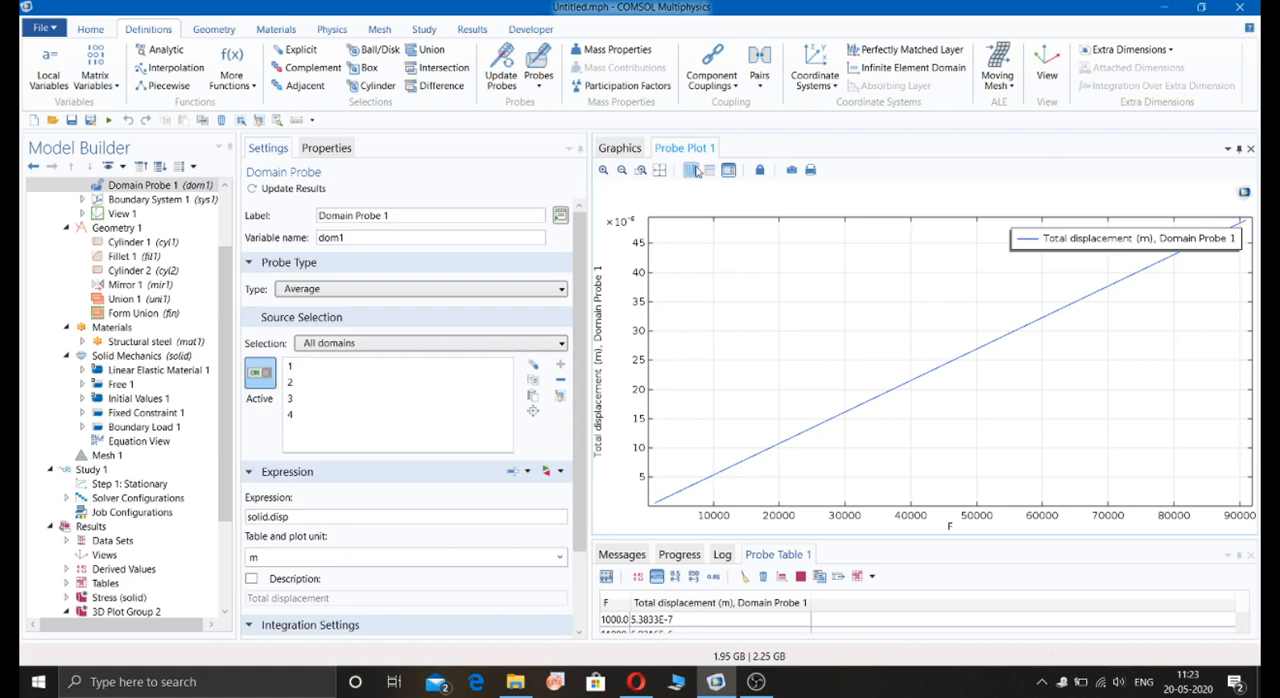
{"action": "scroll", "coordinate": [25, 470], "scroll_direction": "down", "scroll_amount": 3}
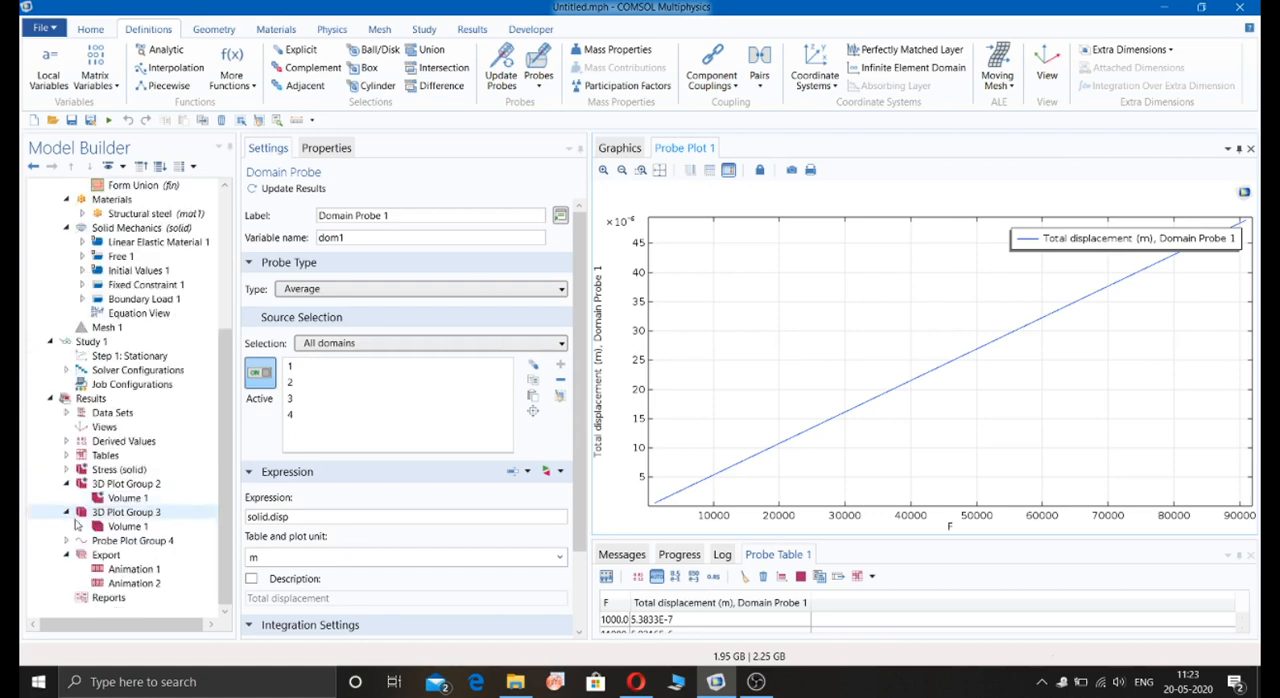
{"action": "left_click", "coordinate": [118, 469]}
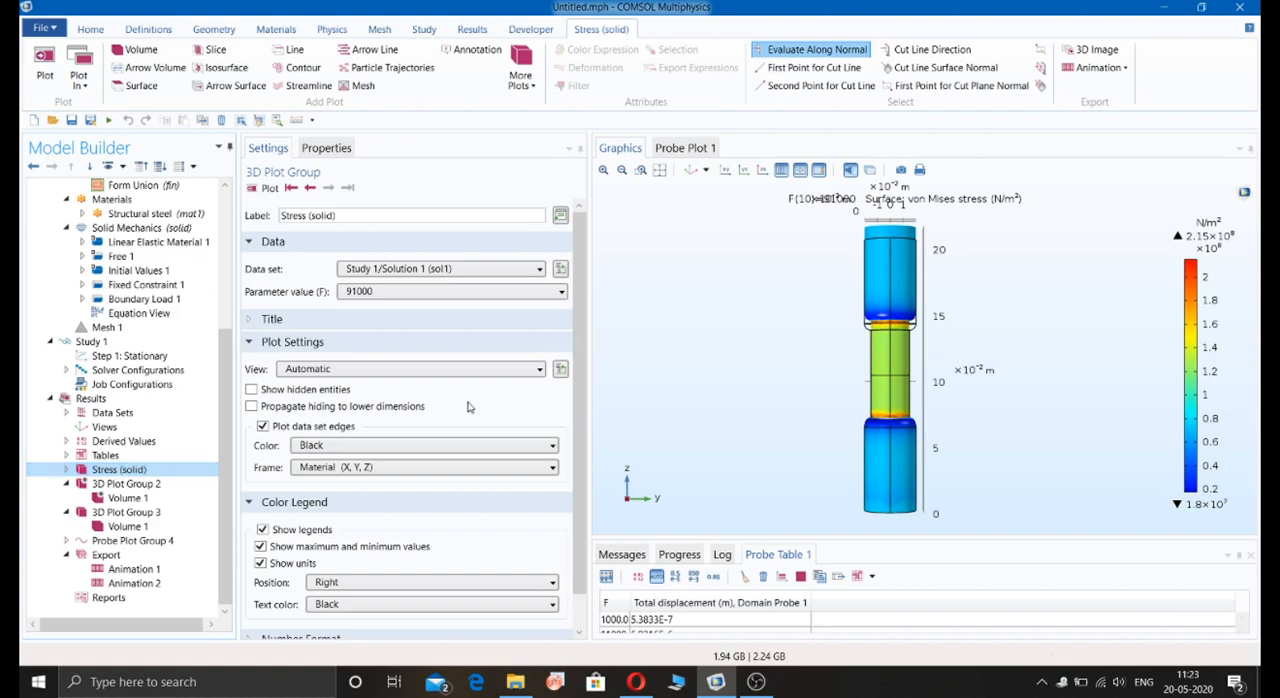
{"action": "left_click_drag", "start_coordinate": [660, 174], "coordinate": [705, 258]}
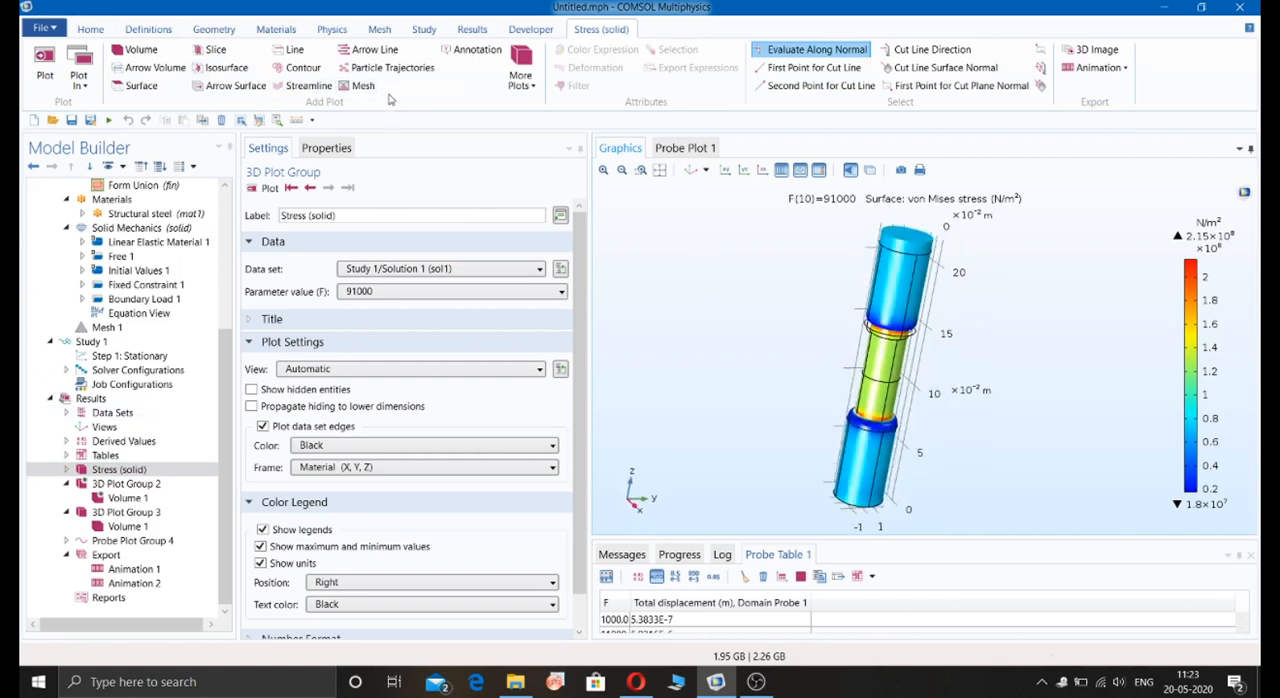
Step: Replace the expression of the volume plot in 3D Plot Group 3 with volumetric strain, solid.evol, and plot it at the last and first F values
{"action": "left_click", "coordinate": [118, 512]}
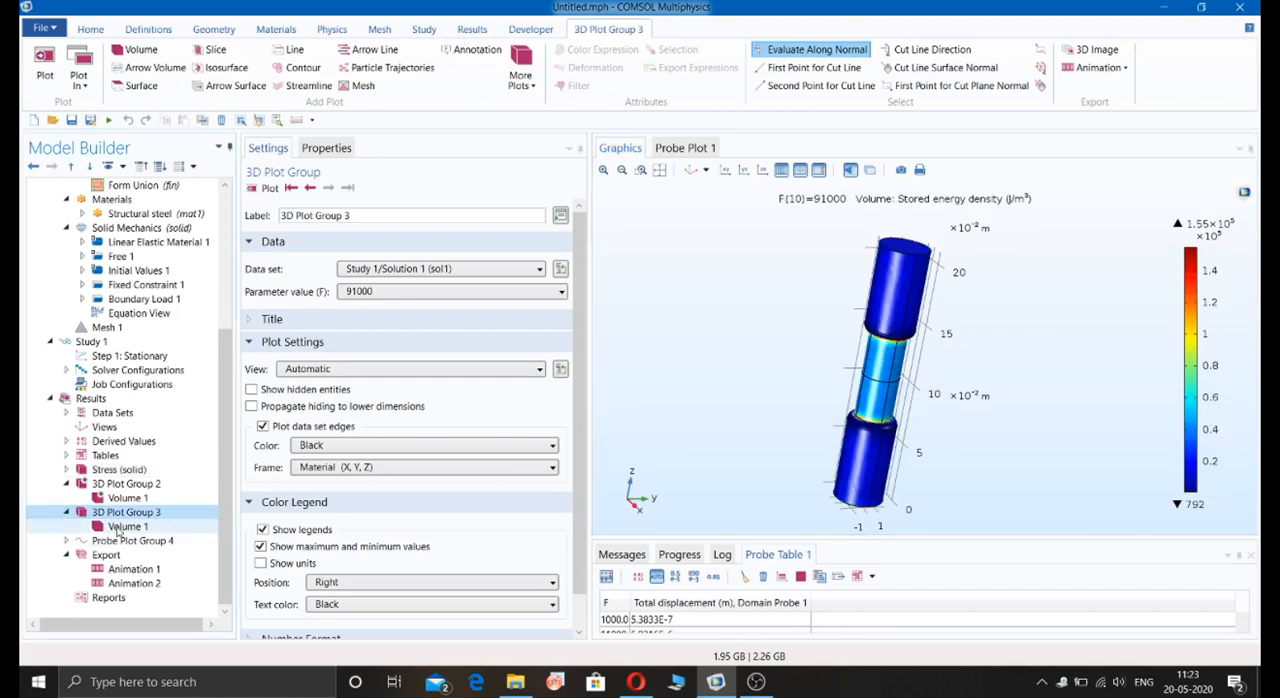
{"action": "left_click", "coordinate": [105, 528]}
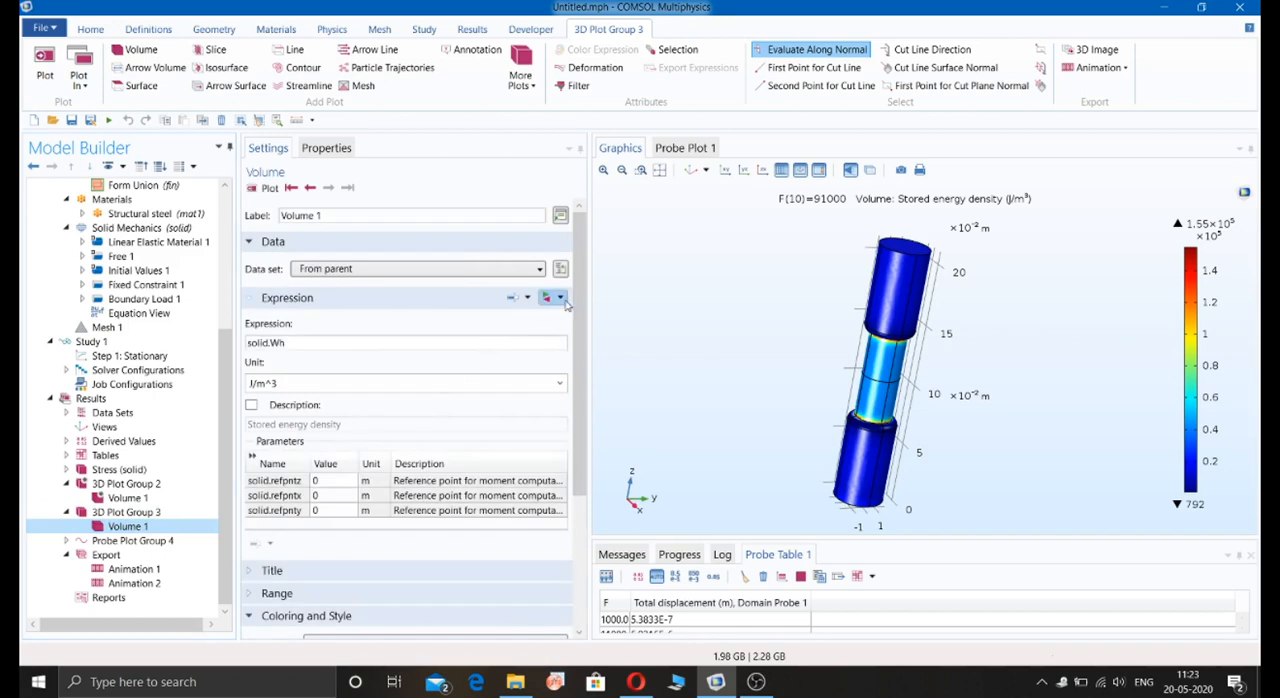
{"action": "left_click", "coordinate": [560, 298]}
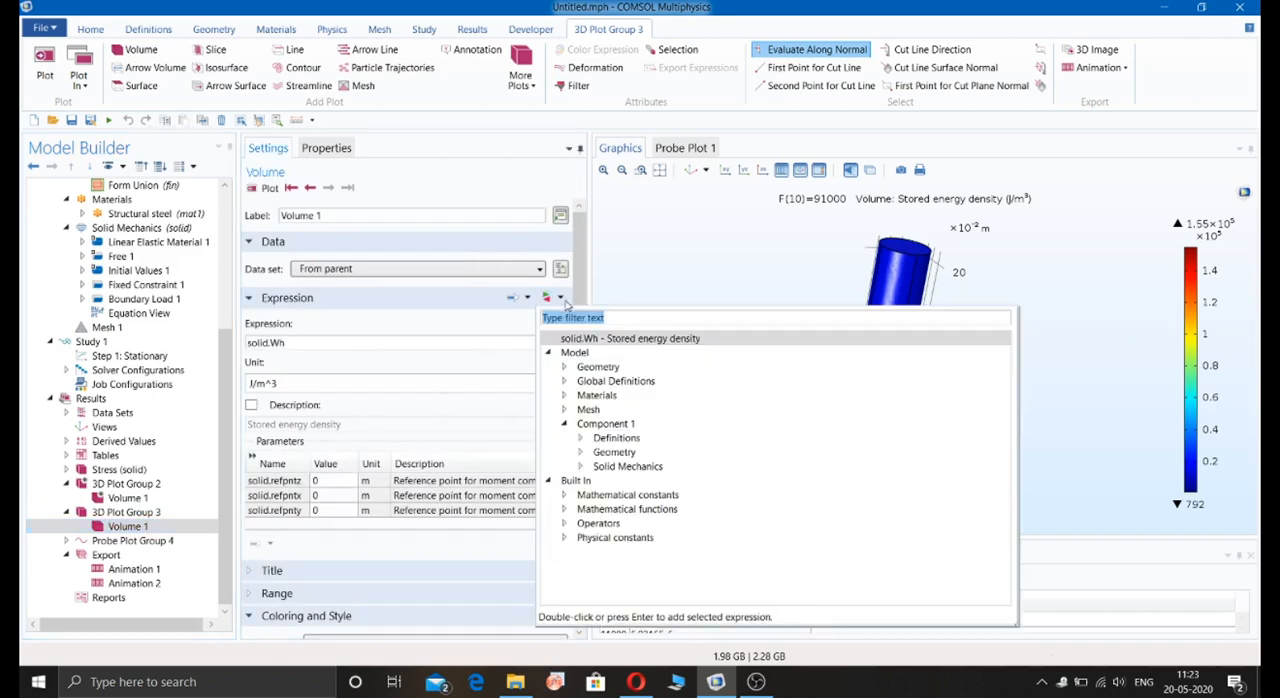
{"action": "left_click", "coordinate": [581, 468]}
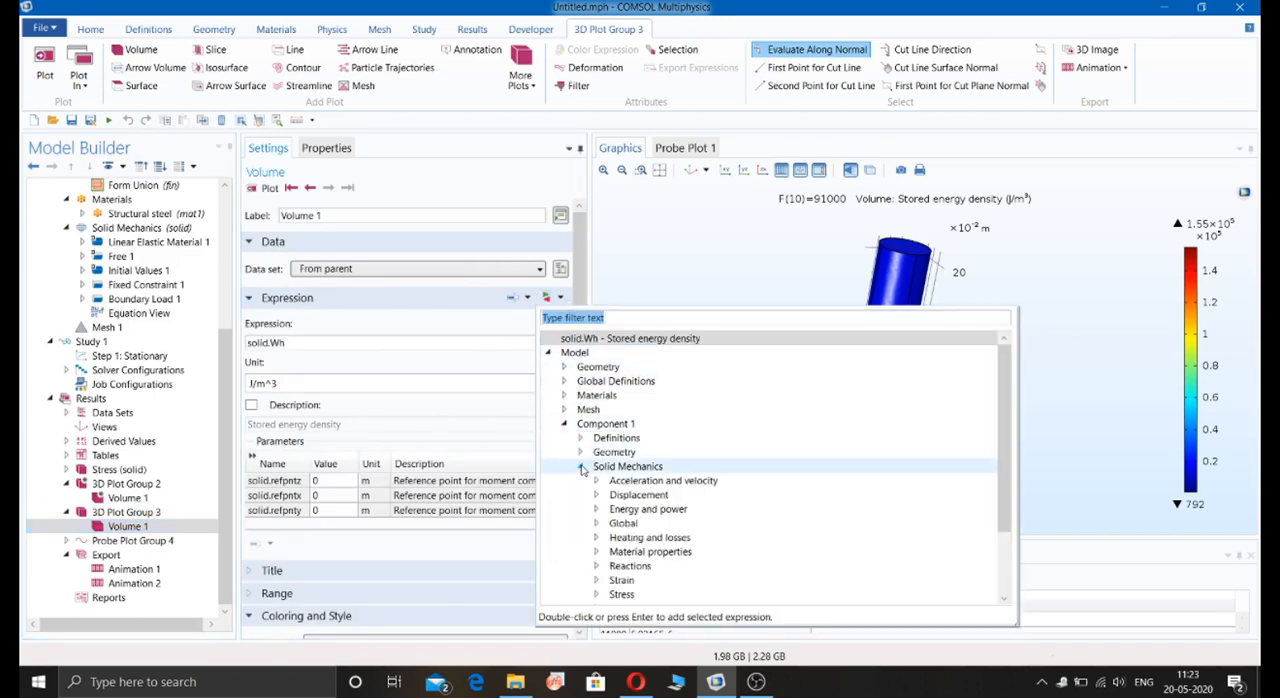
{"action": "scroll", "coordinate": [654, 460], "scroll_direction": "down", "scroll_amount": 2}
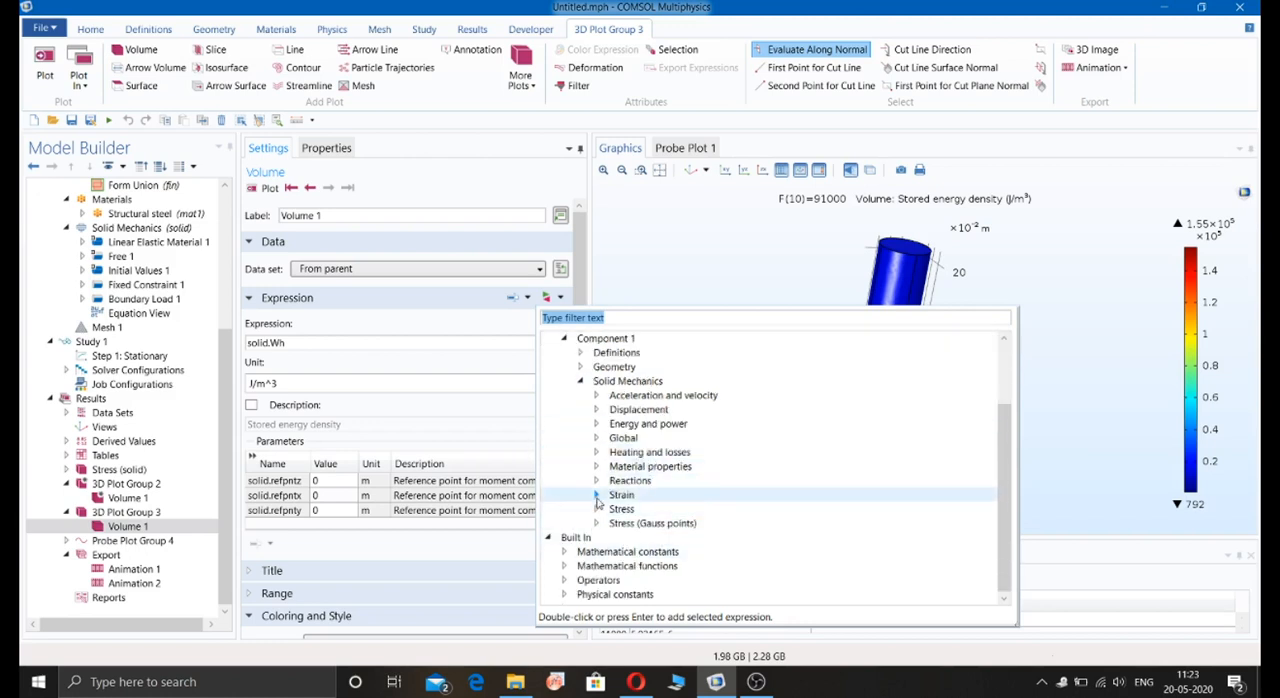
{"action": "left_click", "coordinate": [597, 495]}
{"action": "scroll", "coordinate": [640, 505], "scroll_direction": "down", "scroll_amount": 3}
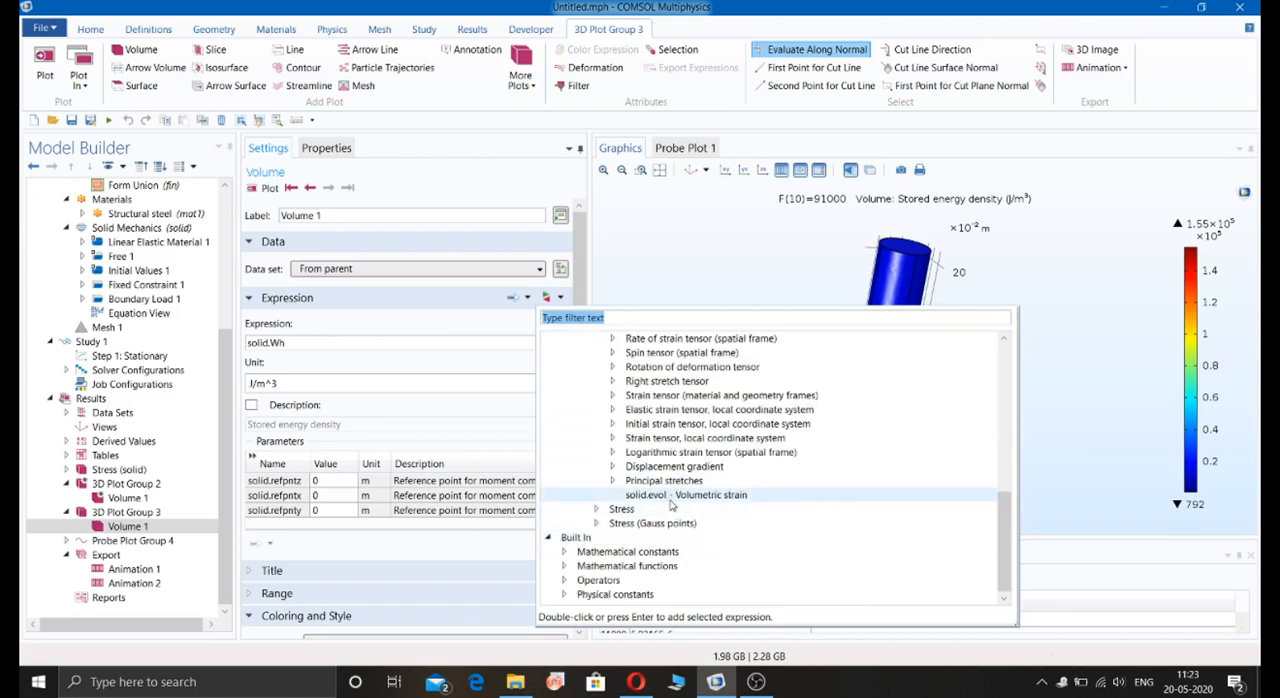
{"action": "double_click", "coordinate": [672, 500]}
{"action": "left_click", "coordinate": [272, 187]}
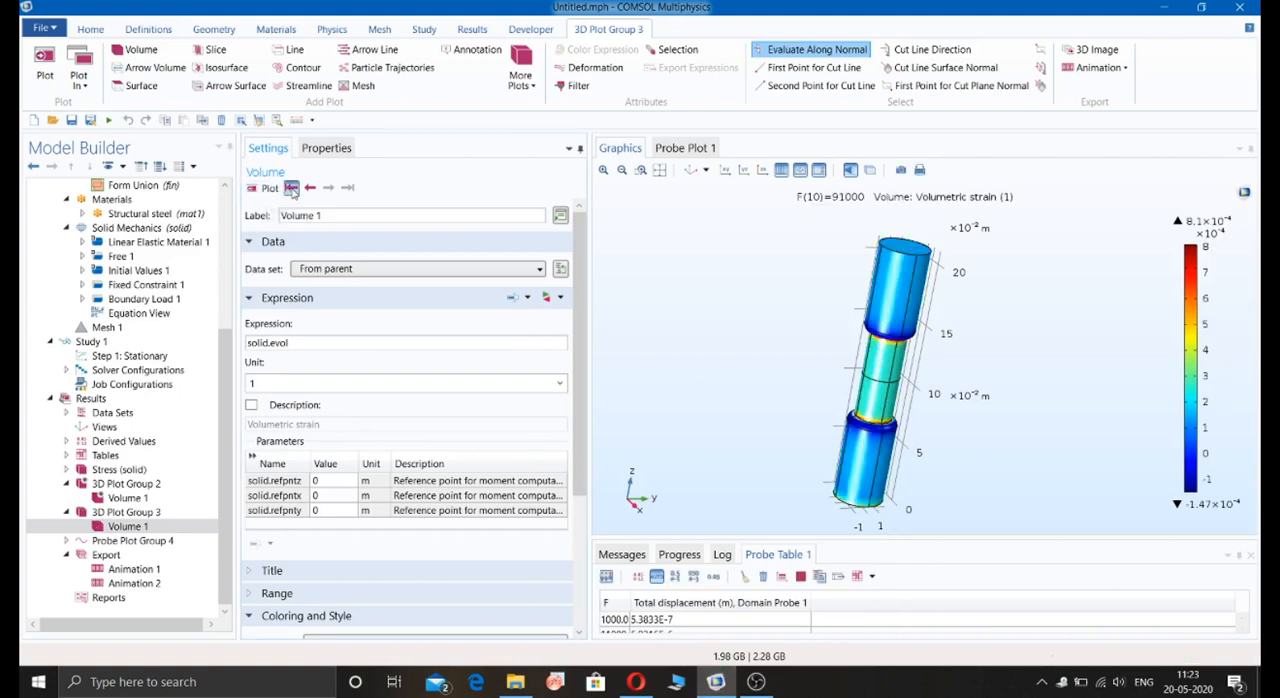
{"action": "left_click", "coordinate": [291, 188]}
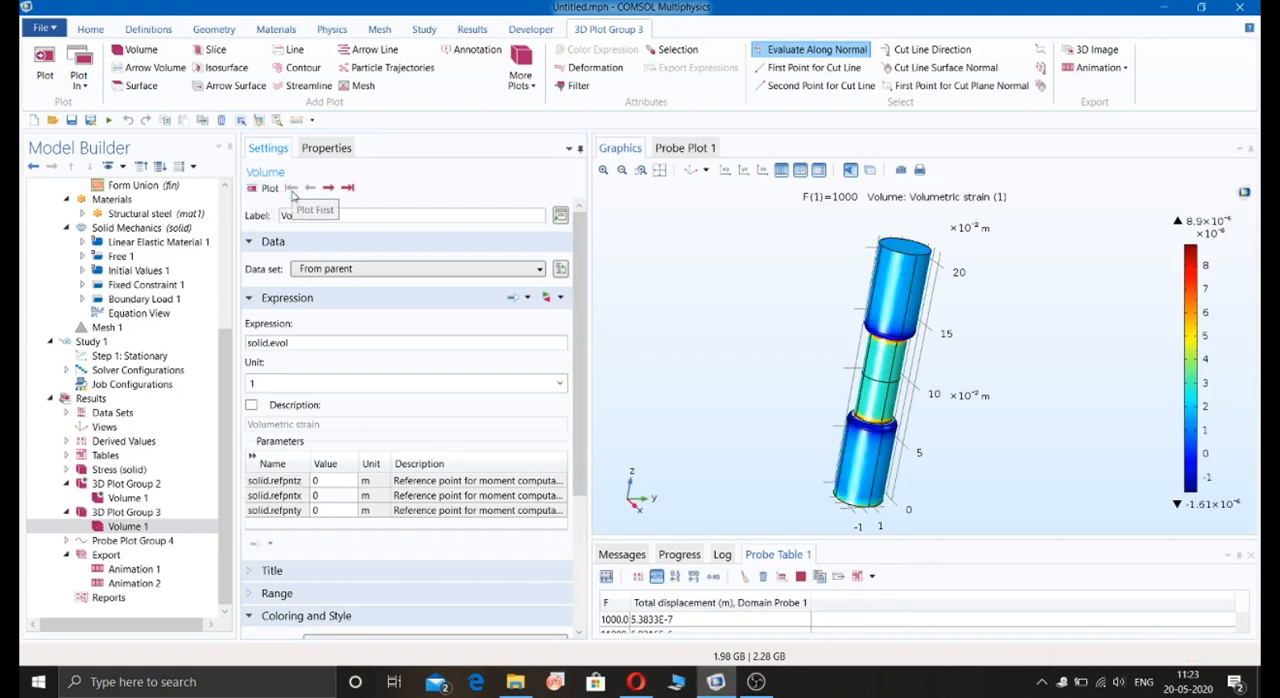